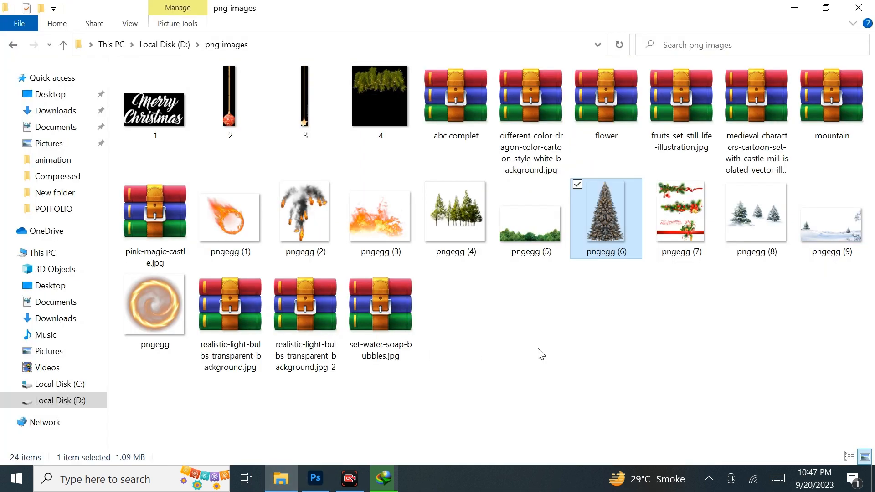
- Place the pngegg (8) snowy trees image from the png images folder into the Photoshop document
{"action": "left_click_drag", "start_coordinate": [735, 234], "coordinate": [390, 269]}
{"action": "key", "text": "Return"}
{"action": "left_click", "coordinate": [281, 478]}
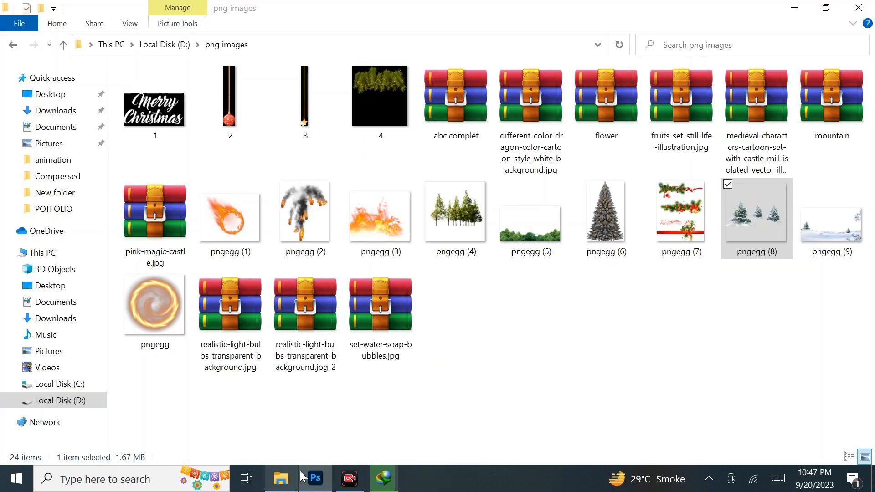
- Place the pngegg (9) snow image just above the Background, position it along the page's lower edge and duplicate its layer
{"action": "left_click_drag", "start_coordinate": [835, 291], "coordinate": [766, 215]}
{"action": "left_click_drag", "start_coordinate": [757, 214], "coordinate": [405, 283]}
{"action": "key", "text": "Return"}
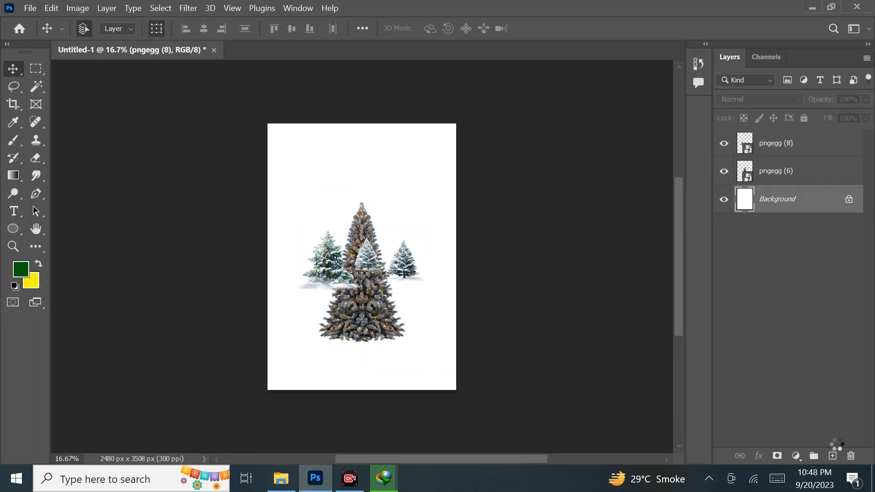
{"action": "key", "text": "Return"}
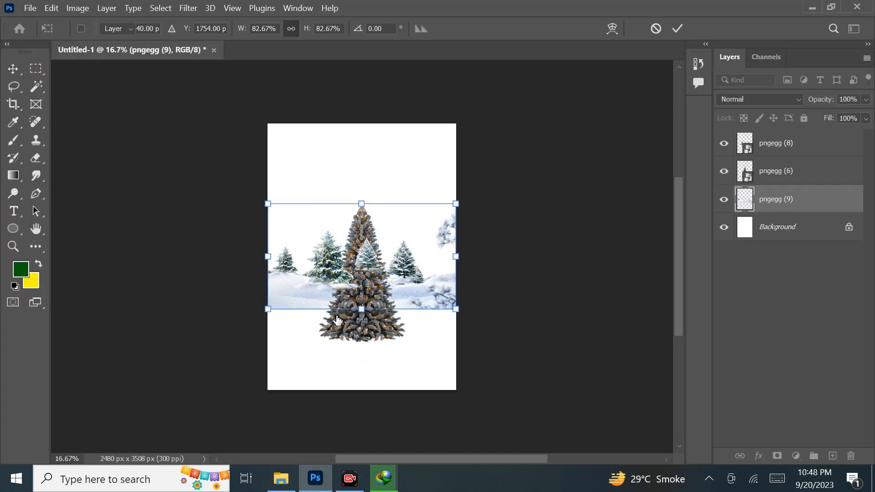
{"action": "left_click_drag", "start_coordinate": [418, 289], "coordinate": [394, 371]}
- Move the pngegg (8) layer below pngegg (6) and enlarge its trees to about 128% behind the main tree
{"action": "left_click", "coordinate": [800, 148]}
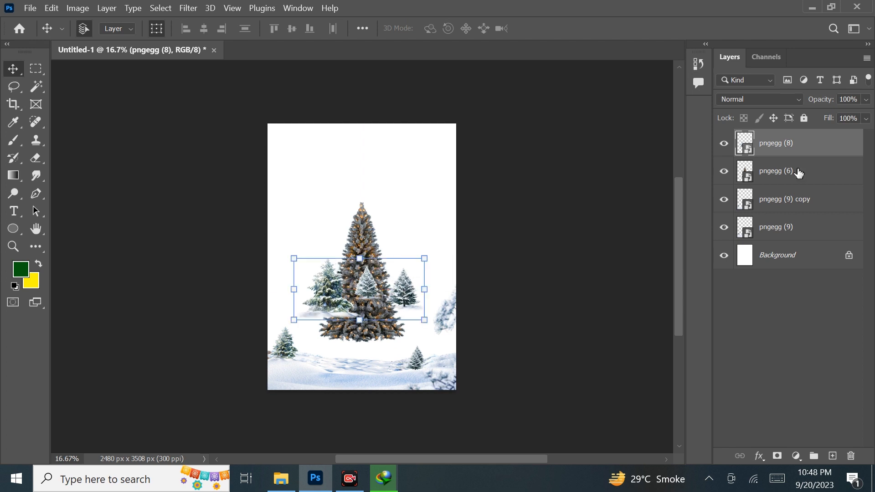
{"action": "left_click_drag", "start_coordinate": [799, 173], "coordinate": [789, 181]}
{"action": "left_click_drag", "start_coordinate": [402, 295], "coordinate": [447, 280]}
{"action": "key", "text": "ctrl+t"}
{"action": "left_click_drag", "start_coordinate": [405, 302], "coordinate": [406, 294]}
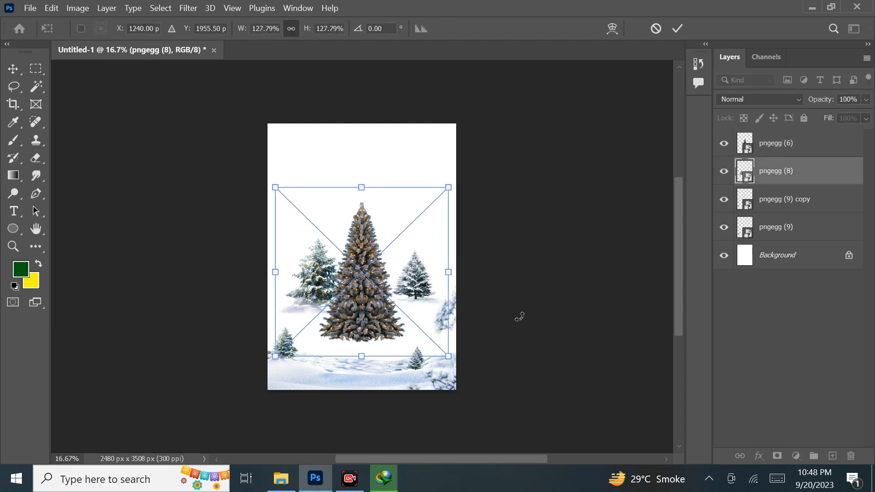
{"action": "left_click", "coordinate": [557, 322]}
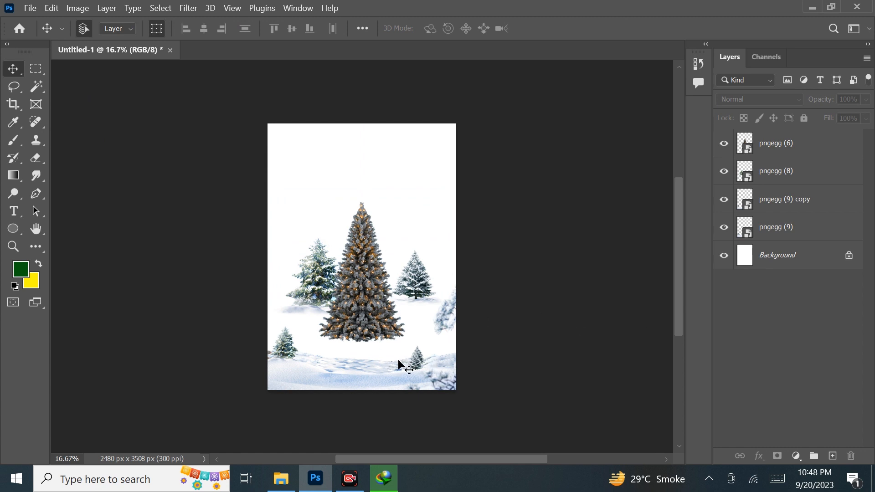
- Stretch the pngegg (9) snow layer vertically to about 166% height and shift it down behind the trees
{"action": "left_click_drag", "start_coordinate": [399, 362], "coordinate": [399, 352]}
{"action": "left_click_drag", "start_coordinate": [379, 272], "coordinate": [378, 165]}
{"action": "left_click", "coordinate": [561, 276]}
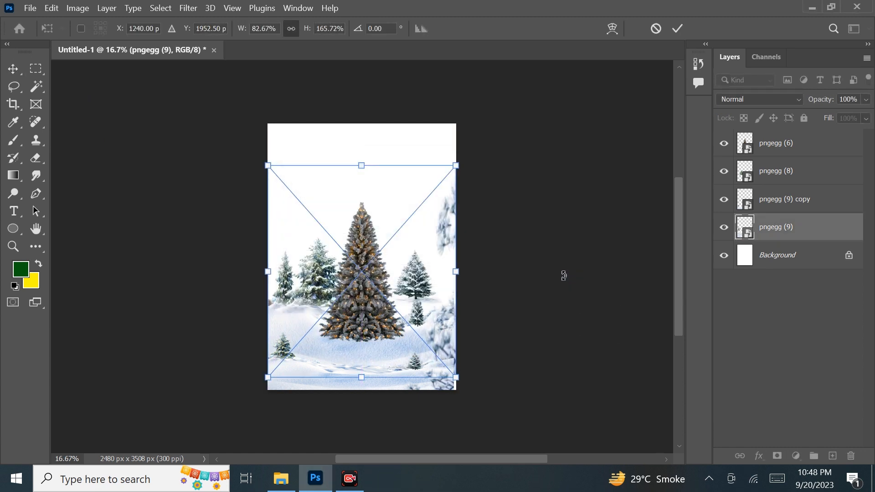
{"action": "mouse_move", "coordinate": [456, 272]}
{"action": "left_mouse_down"}
{"action": "mouse_move", "coordinate": [518, 275]}
{"action": "mouse_move", "coordinate": [456, 277]}
{"action": "left_mouse_up"}
{"action": "scroll", "coordinate": [388, 363], "scroll_direction": "up", "scroll_amount": 3}
{"action": "left_click_drag", "start_coordinate": [360, 331], "coordinate": [361, 353]}
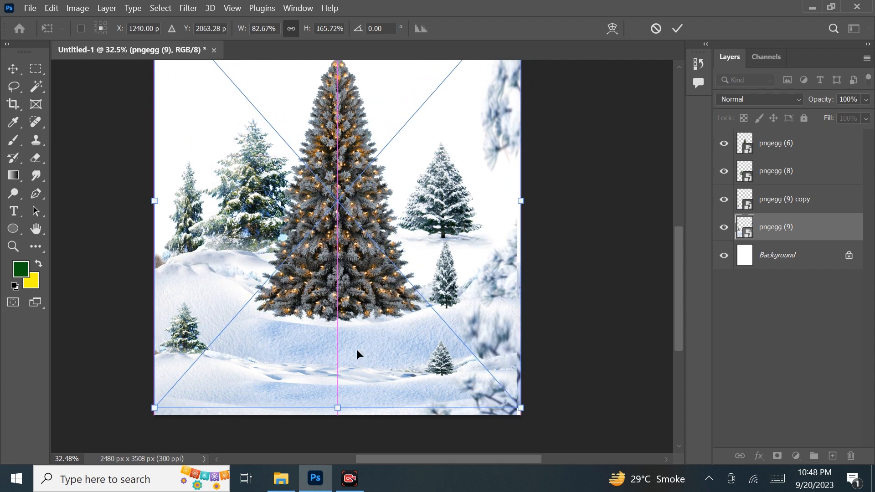
- Move the pngegg (6) Christmas tree slightly down onto the snow
{"action": "left_click", "coordinate": [785, 146]}
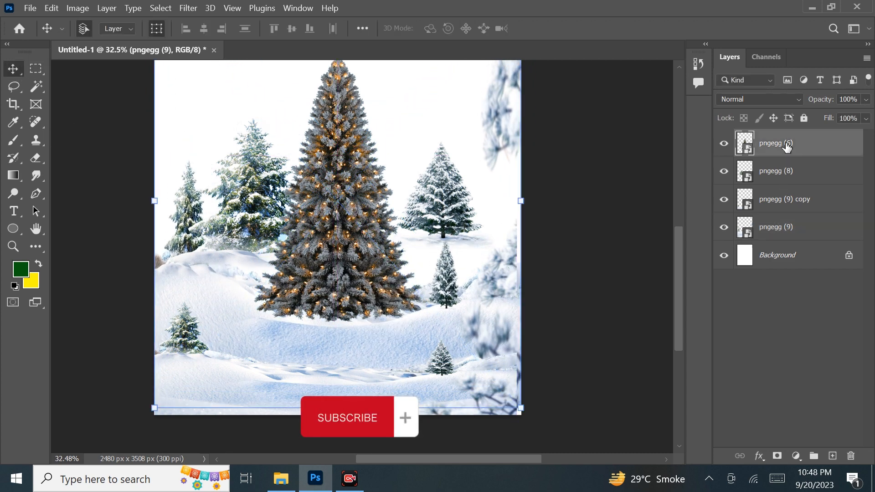
{"action": "left_click_drag", "start_coordinate": [357, 232], "coordinate": [357, 256]}
{"action": "scroll", "coordinate": [411, 276], "scroll_direction": "down", "scroll_amount": 2}
{"action": "left_click_drag", "start_coordinate": [535, 258], "coordinate": [540, 283]}
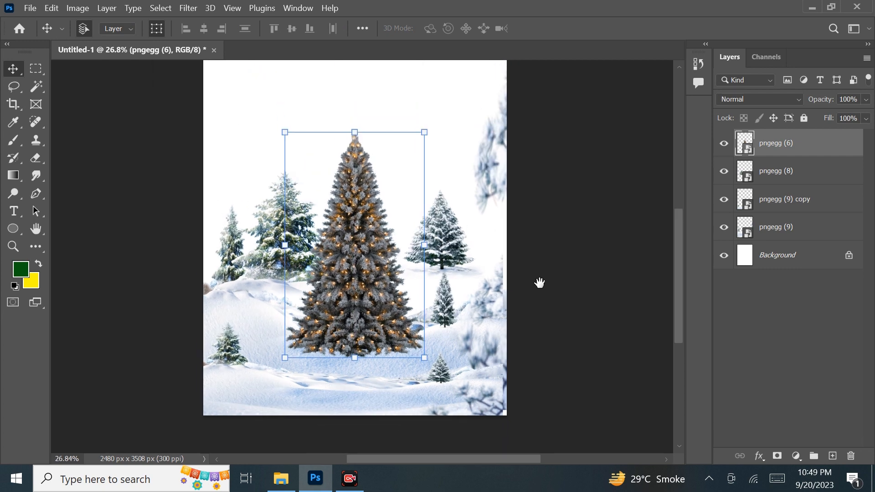
- Unlock the Background layer and draw a dark blue linear gradient from near the page's top down to the main tree's base
{"action": "left_click", "coordinate": [860, 260]}
{"action": "left_click", "coordinate": [852, 259]}
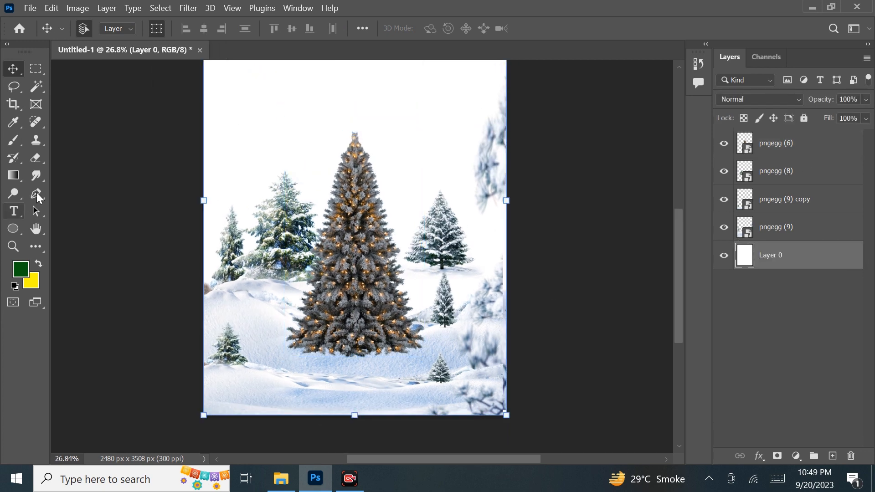
{"action": "left_click", "coordinate": [13, 175]}
{"action": "scroll", "coordinate": [389, 118], "scroll_direction": "down", "scroll_amount": 2}
{"action": "left_click_drag", "start_coordinate": [389, 116], "coordinate": [387, 196]}
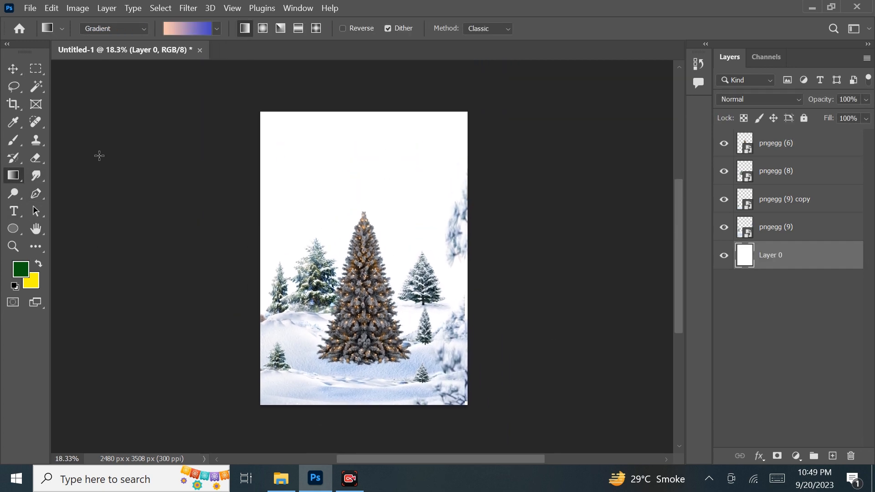
{"action": "left_click", "coordinate": [141, 29]}
{"action": "scroll", "coordinate": [140, 109], "scroll_direction": "up", "scroll_amount": 5}
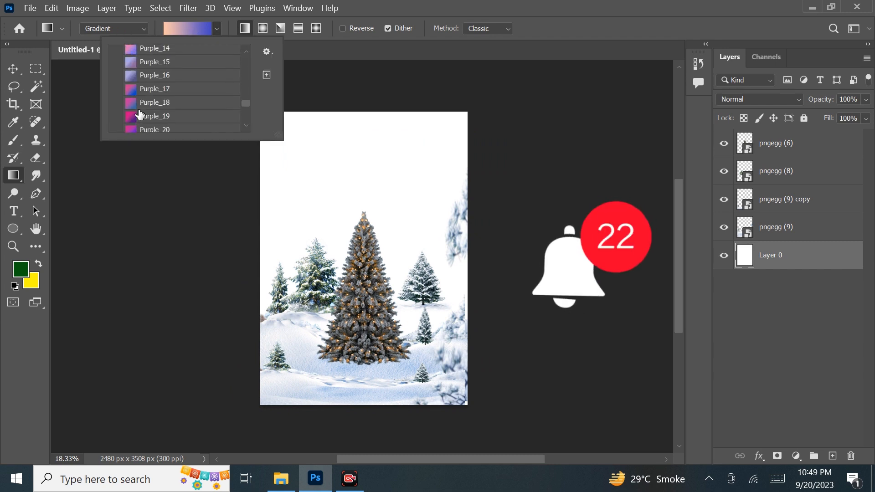
{"action": "scroll", "coordinate": [139, 113], "scroll_direction": "up", "scroll_amount": 7}
{"action": "left_click", "coordinate": [144, 65]}
{"action": "left_click_drag", "start_coordinate": [355, 322], "coordinate": [355, 160]}
{"action": "left_click_drag", "start_coordinate": [365, 131], "coordinate": [357, 358]}
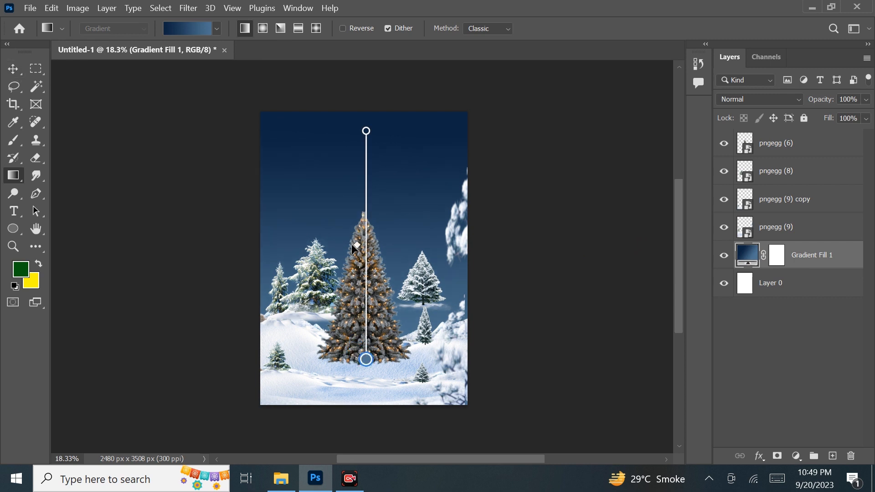
{"action": "left_click", "coordinate": [14, 70]}
{"action": "left_click", "coordinate": [471, 322]}
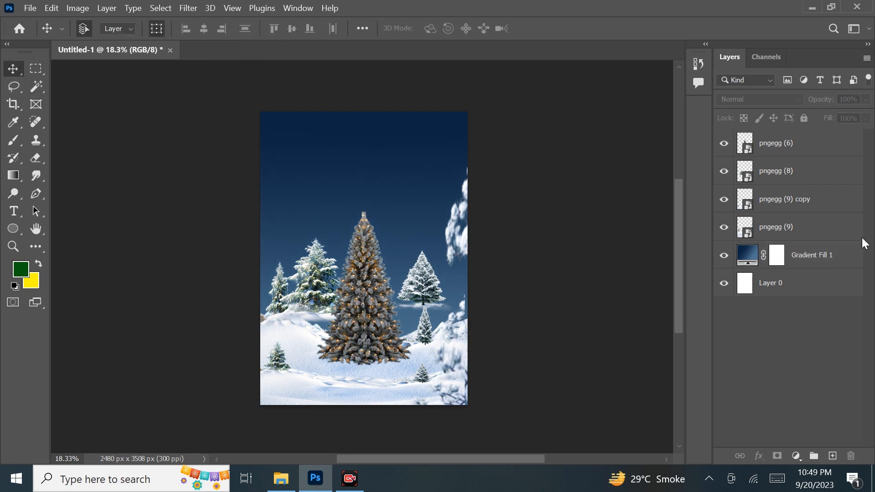
- Lock the Gradient Fill 1 layer and delete the white Layer 0
{"action": "left_click", "coordinate": [794, 226]}
{"action": "left_click", "coordinate": [795, 261]}
{"action": "left_click", "coordinate": [804, 118]}
{"action": "left_click", "coordinate": [775, 283]}
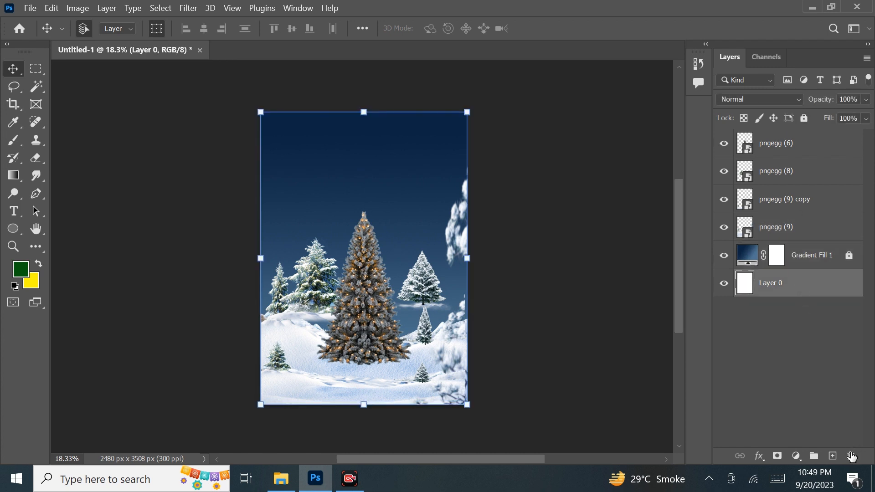
{"action": "key", "text": "Delete"}
- Move the pngegg (9) snow layer down and enlarge it past the page's right edge
{"action": "left_click", "coordinate": [729, 227]}
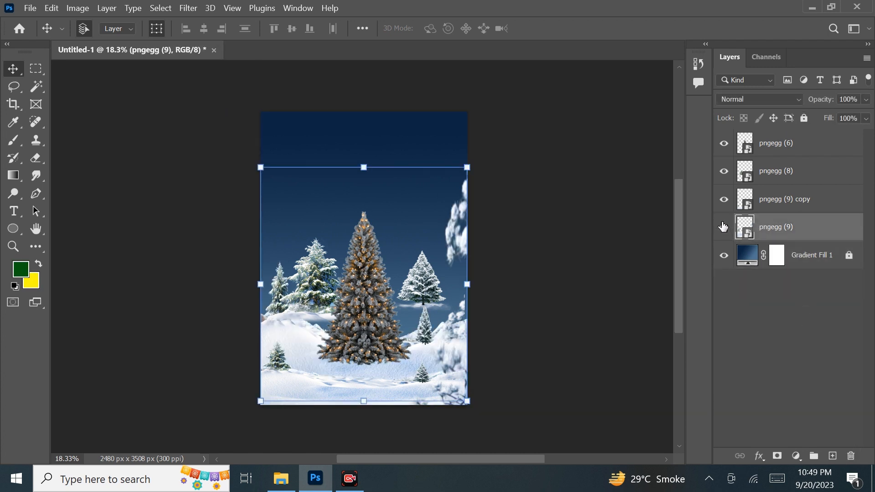
{"action": "left_click_drag", "start_coordinate": [434, 340], "coordinate": [433, 370]}
{"action": "left_click", "coordinate": [553, 357]}
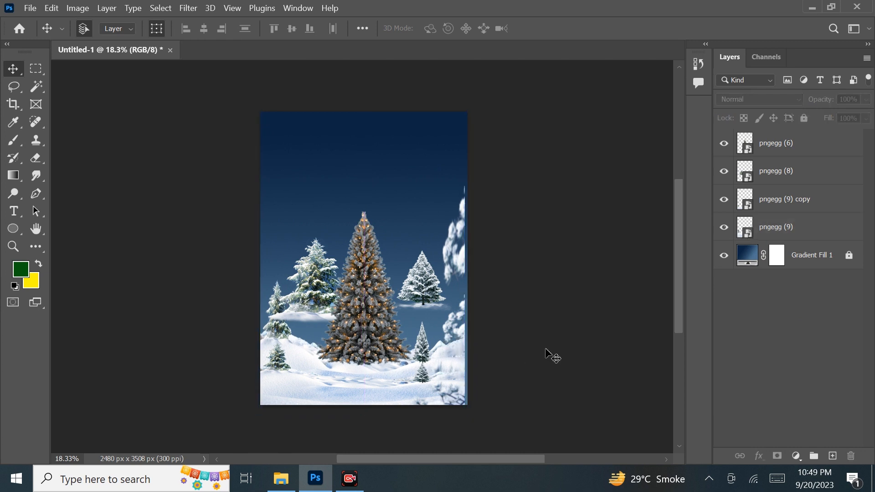
{"action": "left_click", "coordinate": [773, 230]}
{"action": "left_click_drag", "start_coordinate": [361, 183], "coordinate": [366, 179]}
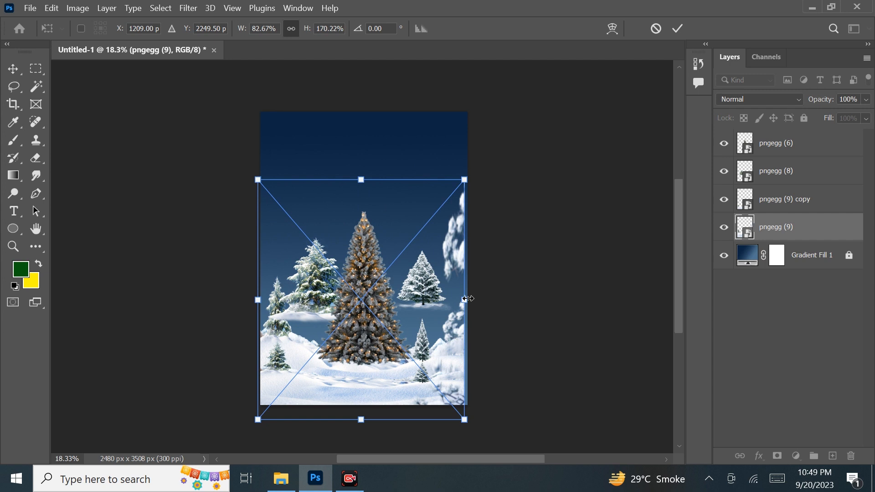
{"action": "left_click_drag", "start_coordinate": [467, 298], "coordinate": [484, 304]}
- Rasterize the pngegg (9) snow layer and try erasing the snowy branches along the page's right edge
{"action": "key", "text": "e"}
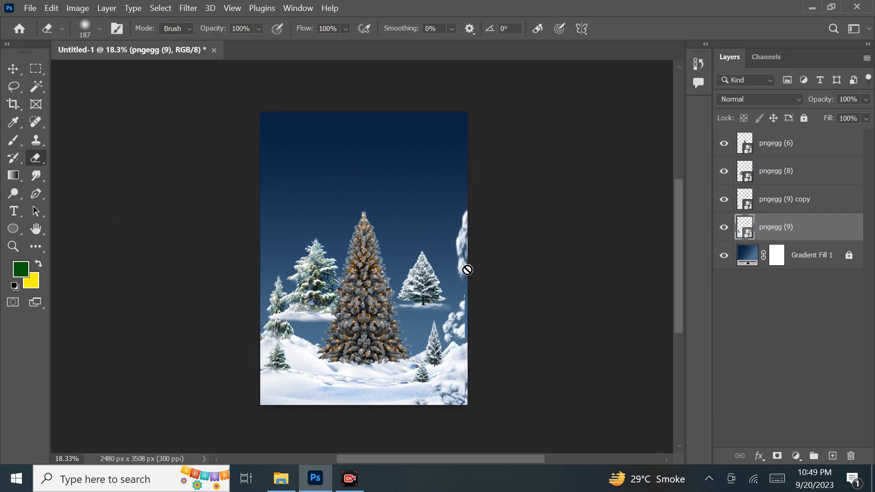
{"action": "left_click", "coordinate": [467, 270]}
{"action": "left_click", "coordinate": [424, 198]}
{"action": "mouse_move", "coordinate": [459, 277]}
{"action": "left_mouse_down"}
{"action": "mouse_move", "coordinate": [476, 260]}
{"action": "mouse_move", "coordinate": [463, 277]}
{"action": "left_mouse_up"}
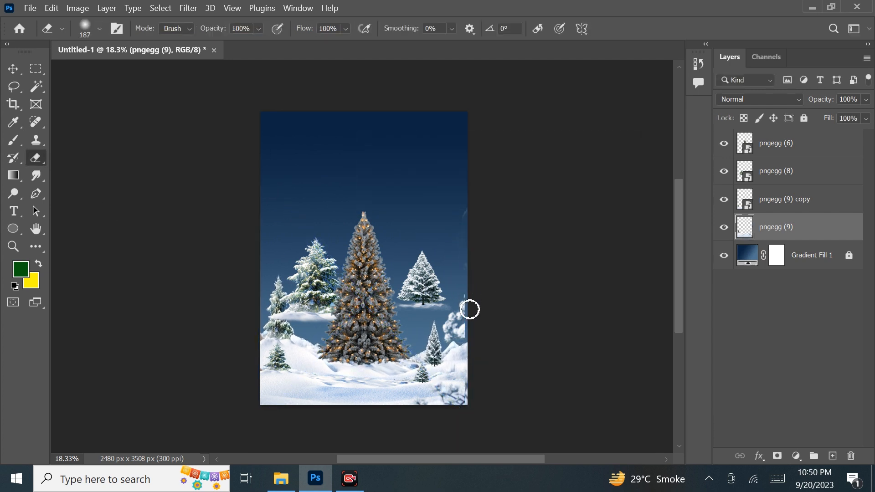
{"action": "key", "text": "ctrl+z"}
- Enlarge the pngegg (9) layer to about 100.6% and extend the pngegg (9) copy layer past the page's right edge
{"action": "key", "text": "ctrl+t"}
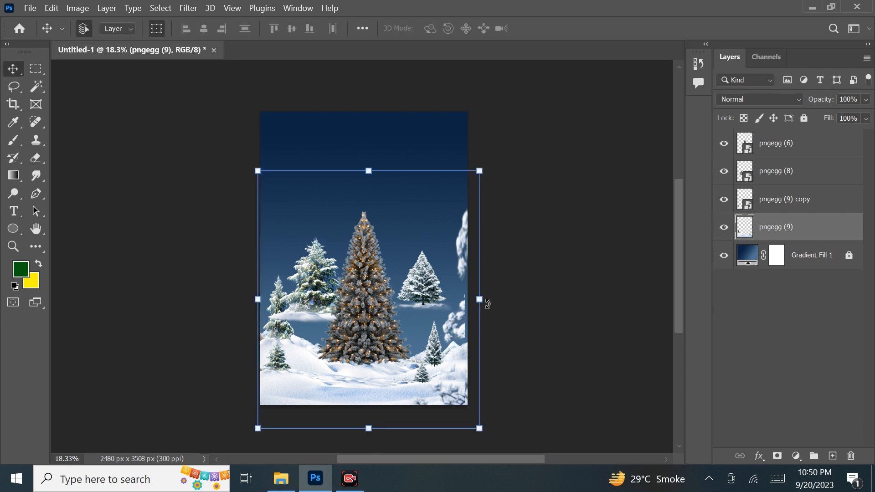
{"action": "mouse_move", "coordinate": [482, 300]}
{"action": "left_mouse_down"}
{"action": "mouse_move", "coordinate": [492, 299]}
{"action": "mouse_move", "coordinate": [482, 302]}
{"action": "left_mouse_up"}
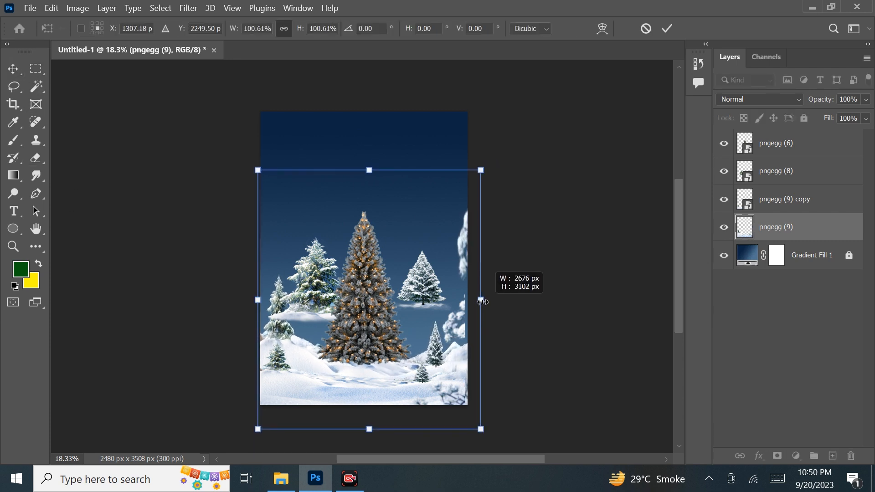
{"action": "left_click", "coordinate": [802, 206]}
{"action": "left_click_drag", "start_coordinate": [467, 350], "coordinate": [478, 351]}
- Rasterize the pngegg (9) copy layer and erase its snowy branches along the page's right edge
{"action": "left_click", "coordinate": [36, 158]}
{"action": "left_click", "coordinate": [462, 285]}
{"action": "key", "text": "Return"}
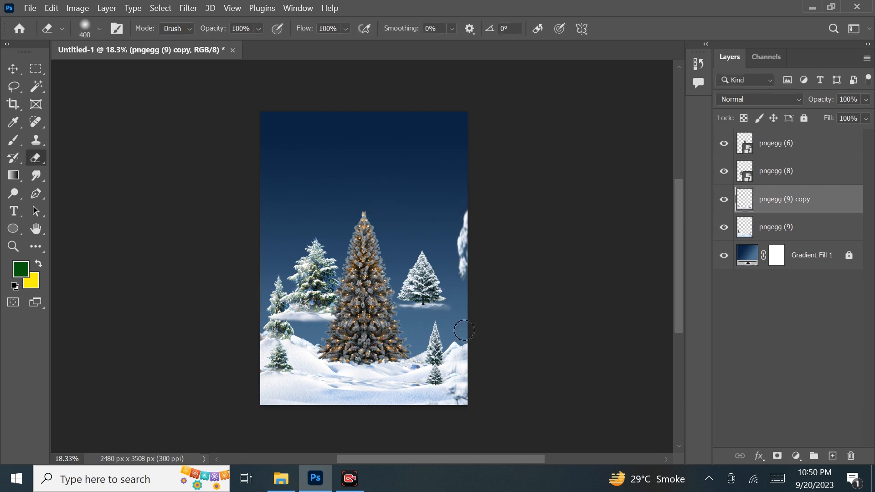
- Convert the pngegg (9) copy and pngegg (9) layers into smart objects
{"action": "right_click", "coordinate": [762, 200]}
{"action": "left_click", "coordinate": [698, 116]}
{"action": "left_click", "coordinate": [781, 226]}
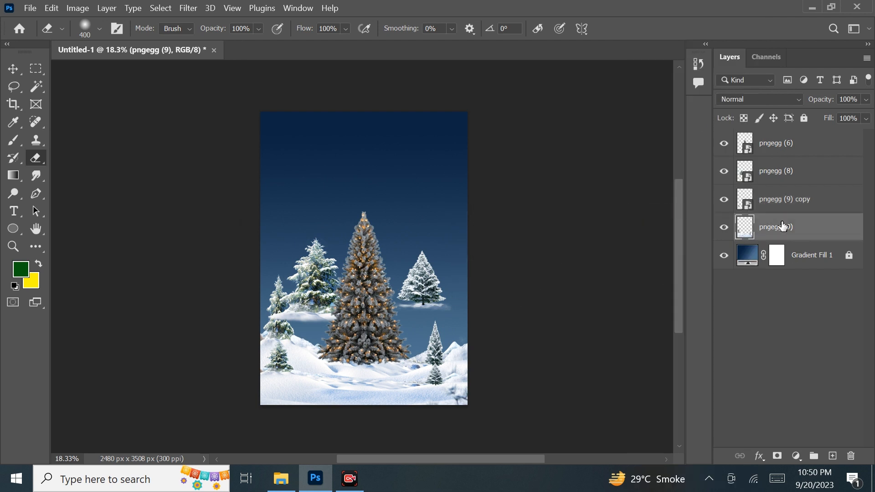
{"action": "right_click", "coordinate": [782, 226]}
{"action": "left_click", "coordinate": [699, 114]}
- Toggle the visibility of the pngegg (6) and pngegg (8) layers to check which trees each contains
{"action": "left_click", "coordinate": [785, 143]}
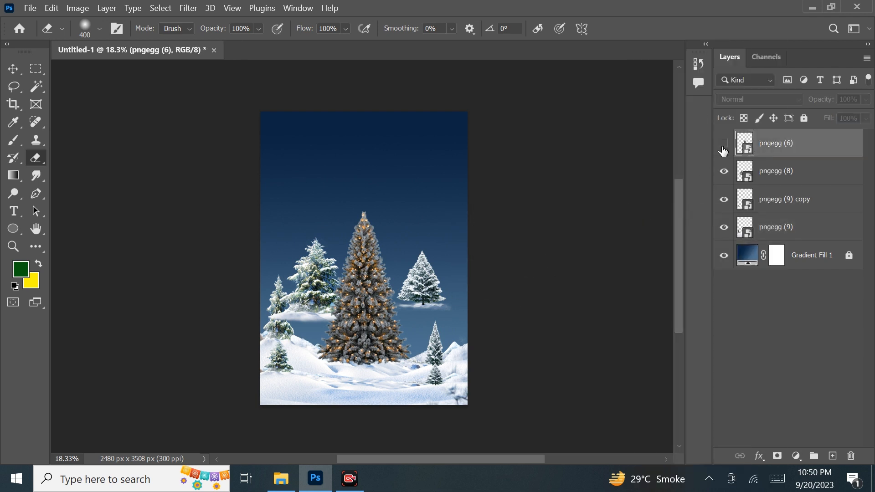
{"action": "left_click", "coordinate": [723, 143]}
{"action": "left_click", "coordinate": [723, 143]}
{"action": "left_click", "coordinate": [723, 172]}
{"action": "left_click", "coordinate": [722, 172]}
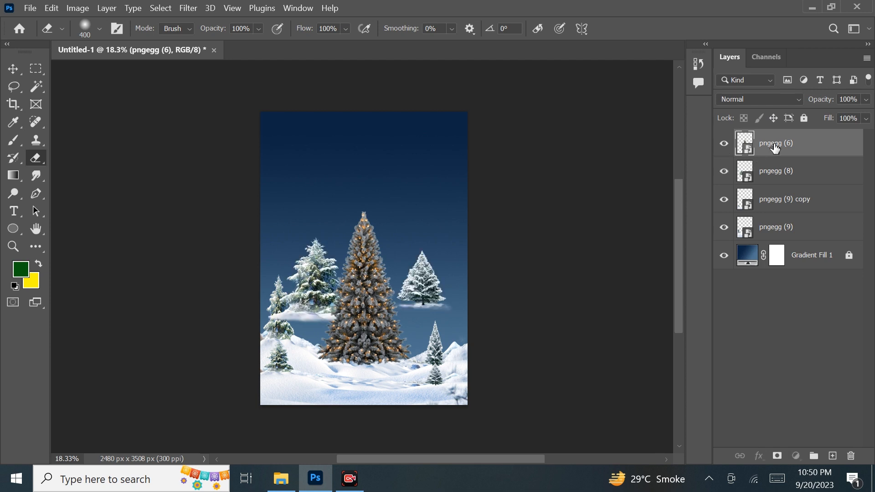
- Move the floating pngegg (8) trees down onto the snowy ground behind the main tree
{"action": "left_click", "coordinate": [772, 170]}
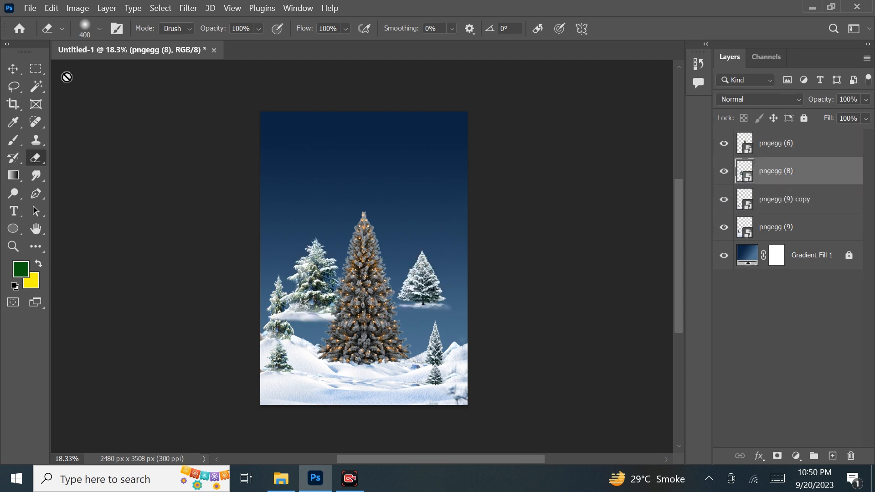
{"action": "key", "text": "v"}
{"action": "mouse_move", "coordinate": [428, 287]}
{"action": "left_mouse_down"}
{"action": "mouse_move", "coordinate": [423, 340]}
{"action": "mouse_move", "coordinate": [433, 351]}
{"action": "mouse_move", "coordinate": [428, 333]}
{"action": "mouse_move", "coordinate": [421, 338]}
{"action": "mouse_move", "coordinate": [431, 375]}
{"action": "mouse_move", "coordinate": [432, 350]}
{"action": "left_mouse_up"}
- Move the pngegg (6) Christmas tree lower on the snow, enlarge it and nudge it slightly right
{"action": "mouse_move", "coordinate": [772, 145]}
{"action": "left_mouse_down"}
{"action": "mouse_move", "coordinate": [775, 178]}
{"action": "mouse_move", "coordinate": [772, 132]}
{"action": "left_mouse_up"}
{"action": "left_click_drag", "start_coordinate": [363, 310], "coordinate": [358, 328]}
{"action": "left_click_drag", "start_coordinate": [411, 232], "coordinate": [430, 202]}
{"action": "left_click_drag", "start_coordinate": [359, 350], "coordinate": [351, 344]}
{"action": "left_click", "coordinate": [510, 320]}
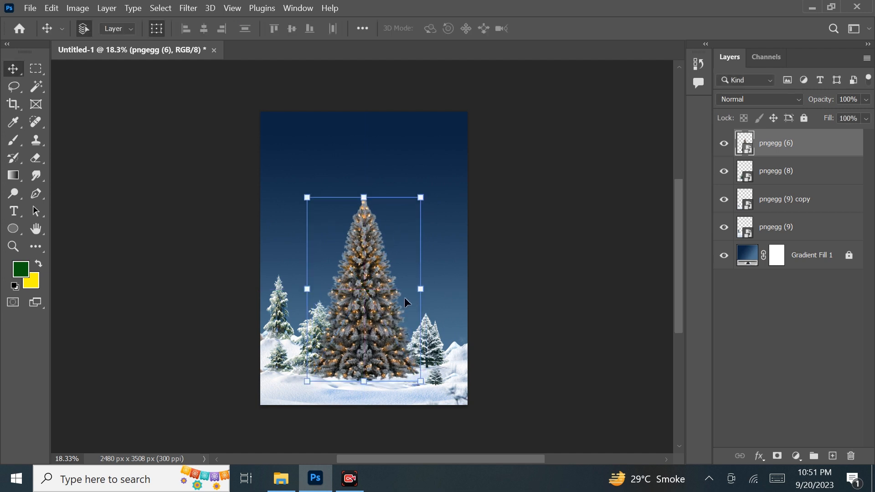
{"action": "left_click_drag", "start_coordinate": [370, 312], "coordinate": [375, 313]}
{"action": "left_click", "coordinate": [559, 261]}
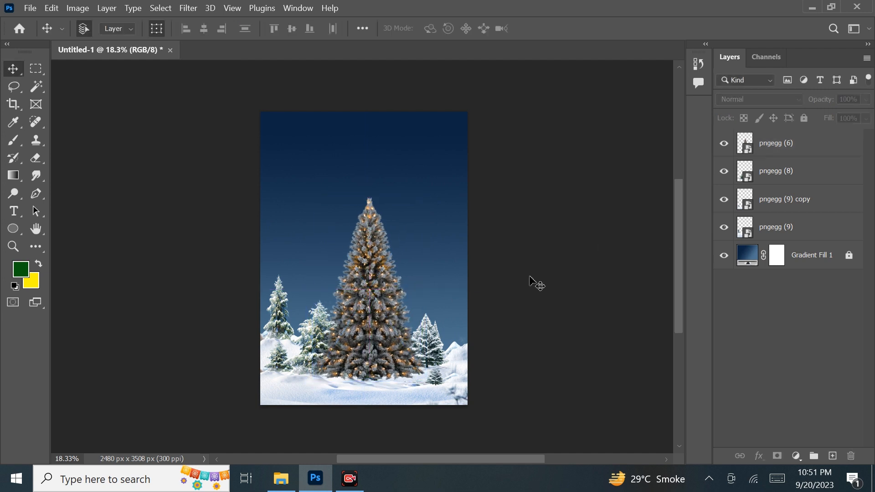
- Lock the pngegg (8), pngegg (9) copy and pngegg (9) layers
{"action": "left_click", "coordinate": [780, 174]}
{"action": "left_click", "coordinate": [804, 118]}
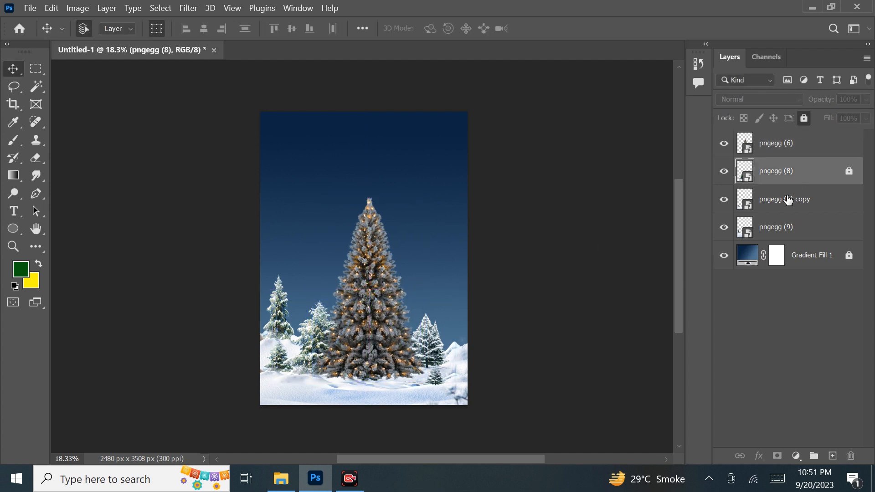
{"action": "left_click", "coordinate": [789, 200]}
{"action": "left_click", "coordinate": [804, 119]}
{"action": "left_click", "coordinate": [789, 228]}
{"action": "left_click", "coordinate": [804, 118]}
- Add a blank layer above pngegg (6) and a Hue/Saturation adjustment layer on top of it
{"action": "left_click", "coordinate": [777, 144]}
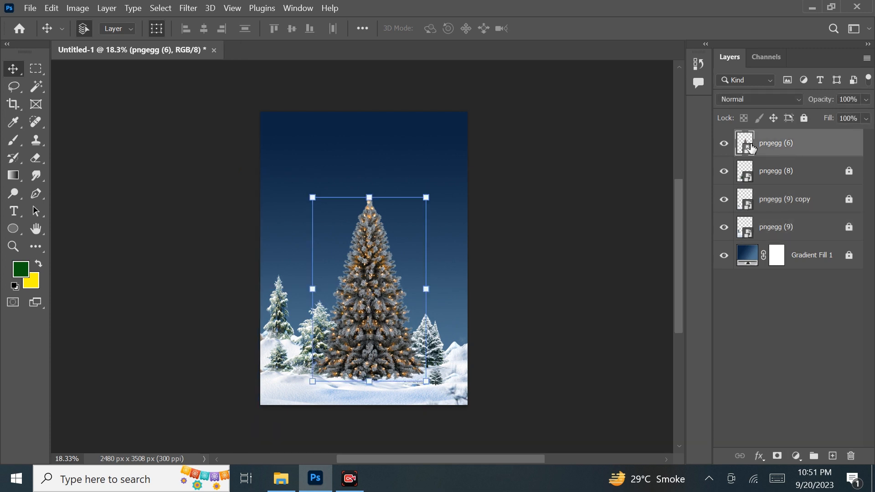
{"action": "left_click", "coordinate": [831, 455]}
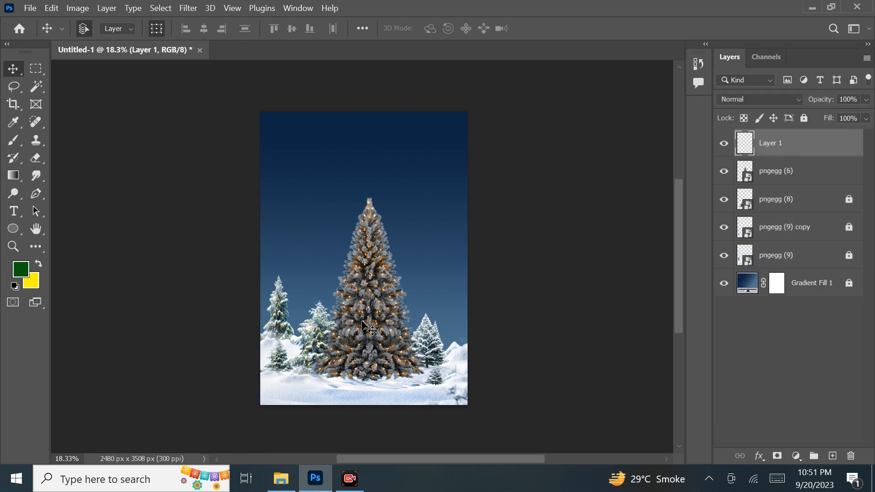
{"action": "left_click", "coordinate": [796, 456]}
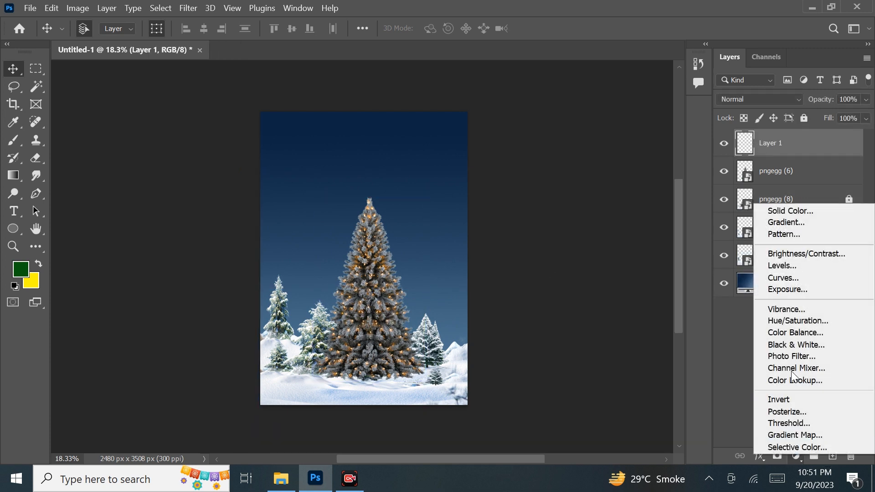
{"action": "left_click", "coordinate": [807, 324]}
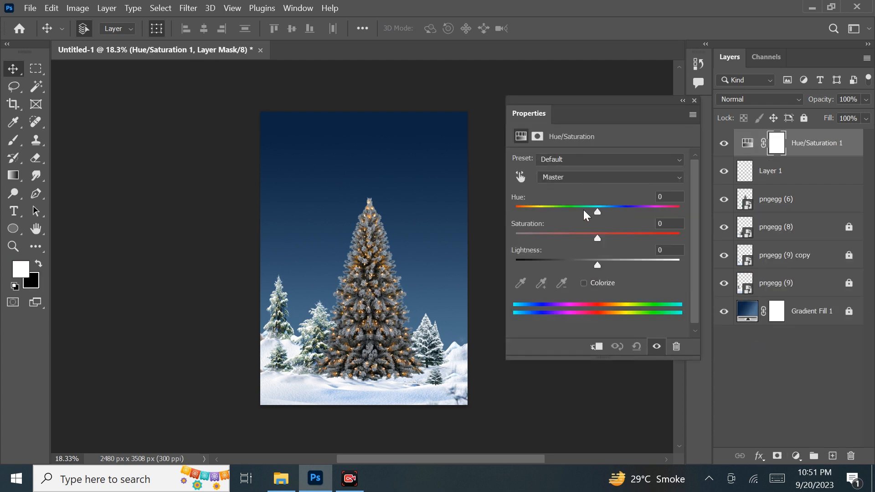
- Try a hue of -33, saturation of -12 and lightness of -12 on the Hue/Saturation adjustment layer
{"action": "left_click_drag", "start_coordinate": [597, 212], "coordinate": [638, 211]}
{"action": "left_click_drag", "start_coordinate": [597, 265], "coordinate": [578, 265]}
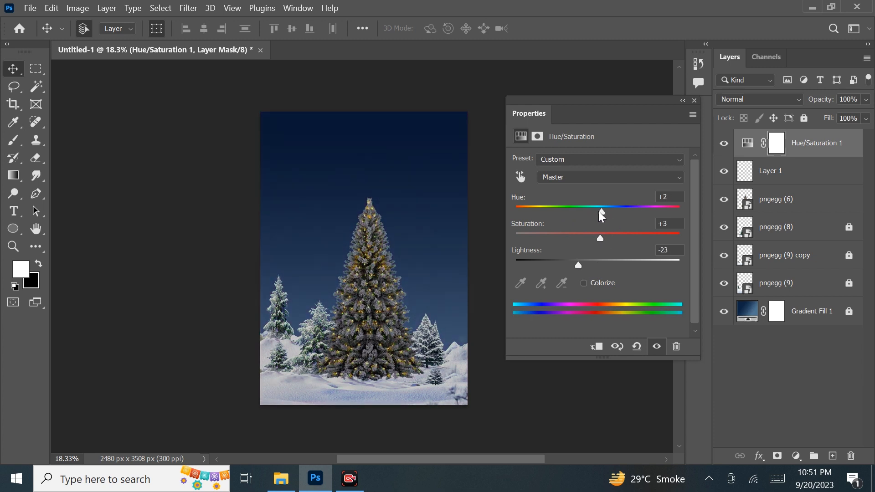
{"action": "left_click_drag", "start_coordinate": [599, 211], "coordinate": [570, 211]}
{"action": "left_click_drag", "start_coordinate": [578, 265], "coordinate": [587, 240]}
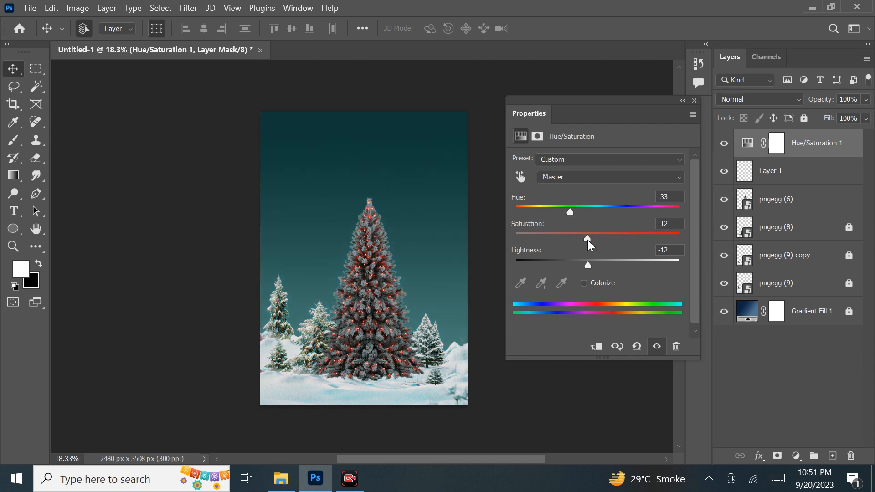
- Delete the Hue/Saturation adjustment layer and add a Color Balance adjustment layer above Layer 1 instead
{"action": "left_click", "coordinate": [694, 100]}
{"action": "key", "text": "Delete"}
{"action": "left_click", "coordinate": [796, 457]}
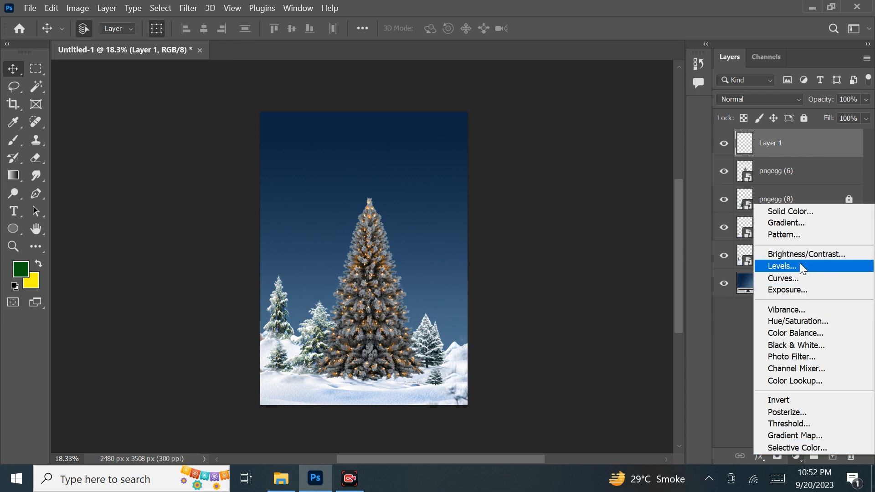
{"action": "left_click", "coordinate": [798, 333]}
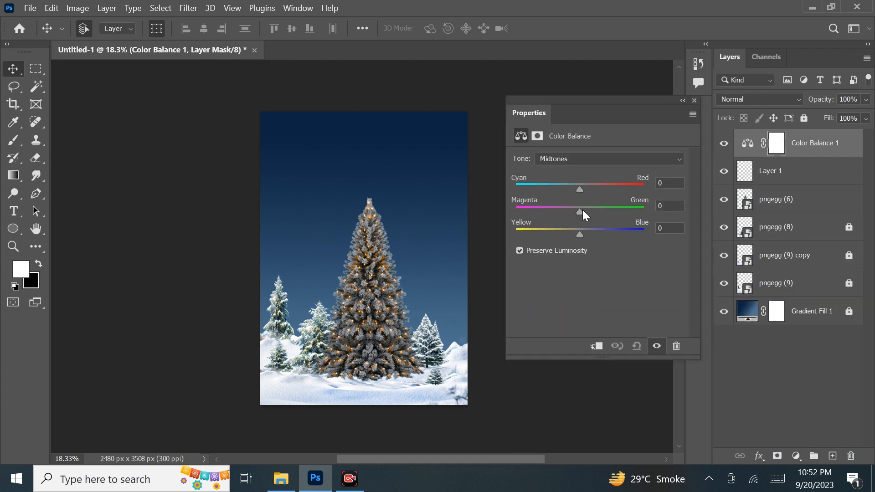
- Try shifting the Color Balance midtones towards cyan, magenta and yellow, with the adjustment clipped to Layer 1
{"action": "left_click_drag", "start_coordinate": [606, 210], "coordinate": [614, 212]}
{"action": "left_click_drag", "start_coordinate": [568, 190], "coordinate": [570, 190]}
{"action": "mouse_move", "coordinate": [577, 231]}
{"action": "left_mouse_down"}
{"action": "mouse_move", "coordinate": [556, 230]}
{"action": "mouse_move", "coordinate": [568, 229]}
{"action": "left_mouse_up"}
{"action": "left_click", "coordinate": [600, 347]}
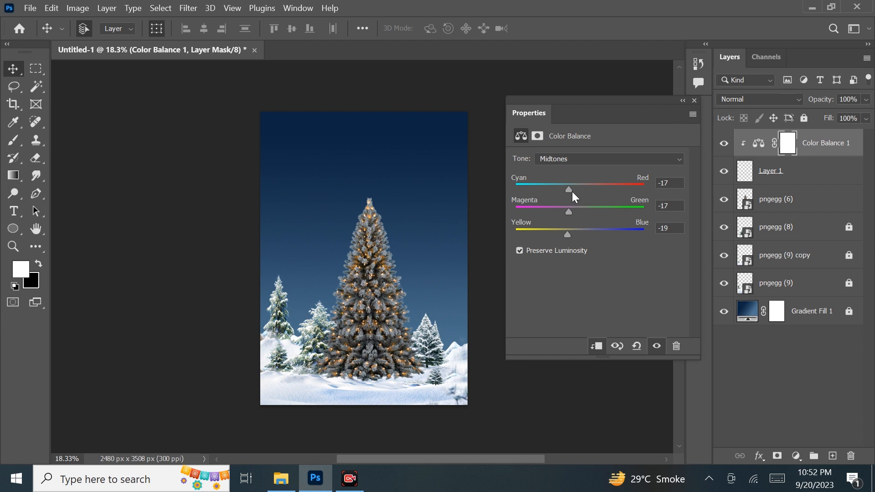
{"action": "left_click_drag", "start_coordinate": [572, 192], "coordinate": [540, 184]}
- Delete the blank Layer 1 beneath the Color Balance adjustment layer
{"action": "left_click", "coordinate": [748, 173]}
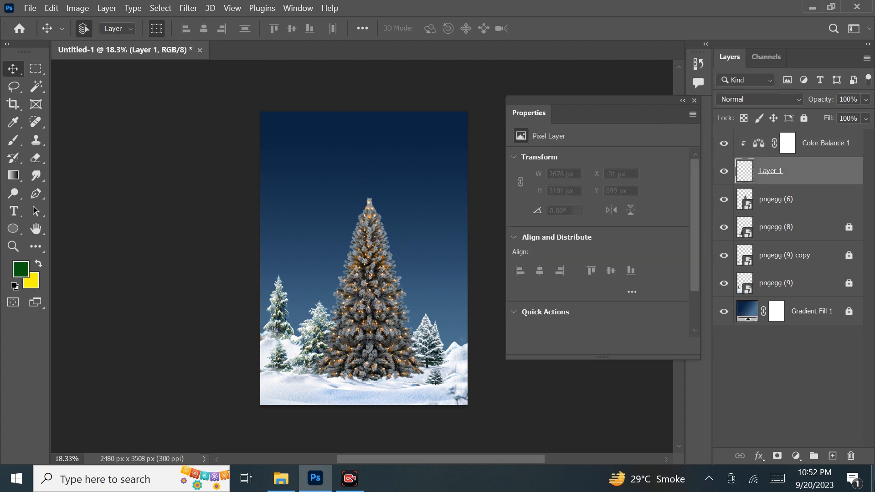
{"action": "left_click", "coordinate": [846, 455]}
- Clip the Color Balance adjustment to pngegg (6) and set its midtones to Cyan/Red +41, Magenta/Green +97 and Yellow/Blue +28
{"action": "left_click", "coordinate": [787, 152]}
{"action": "left_click_drag", "start_coordinate": [565, 211], "coordinate": [614, 212]}
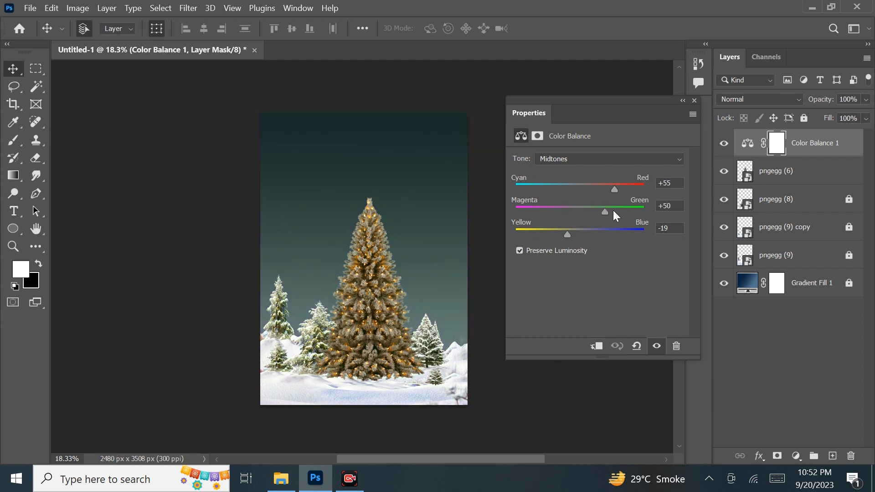
{"action": "left_click", "coordinate": [596, 347]}
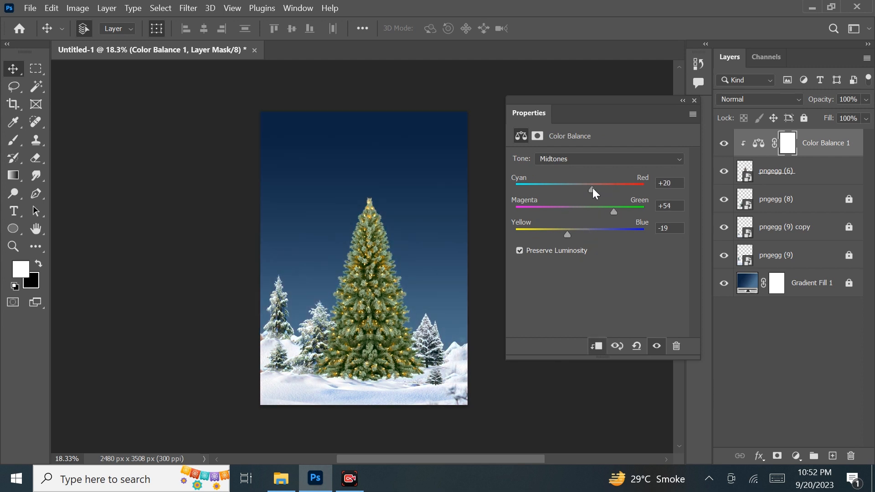
{"action": "left_click_drag", "start_coordinate": [584, 189], "coordinate": [606, 191]}
{"action": "left_click_drag", "start_coordinate": [586, 235], "coordinate": [597, 234]}
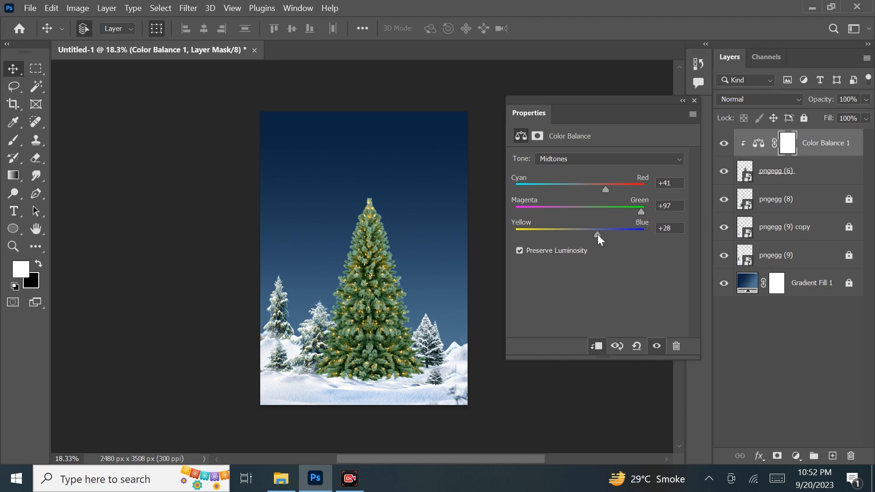
{"action": "left_click", "coordinate": [694, 100]}
{"action": "scroll", "coordinate": [368, 322], "scroll_direction": "up", "scroll_amount": 3}
{"action": "scroll", "coordinate": [372, 296], "scroll_direction": "down", "scroll_amount": 2}
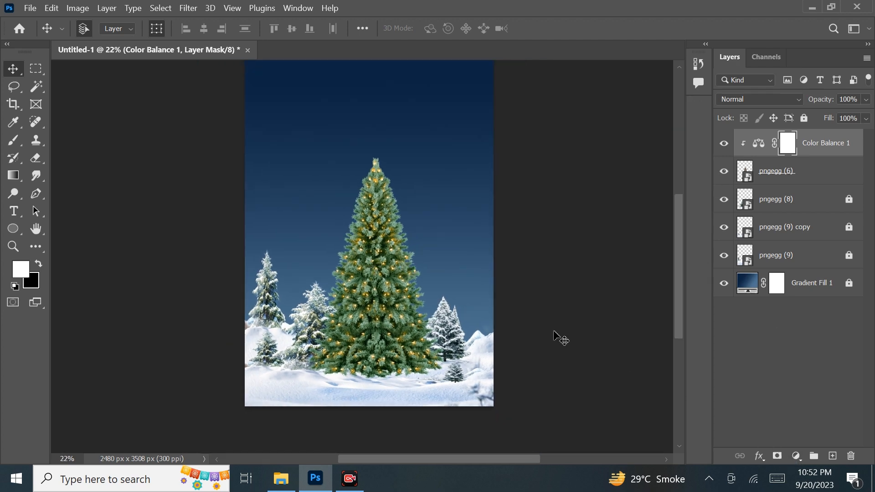
{"action": "scroll", "coordinate": [410, 115], "scroll_direction": "down", "scroll_amount": 1}
- Hide the pngegg (8) layer with the small trees behind the main tree
{"action": "left_click", "coordinate": [784, 196]}
{"action": "left_click", "coordinate": [723, 199]}
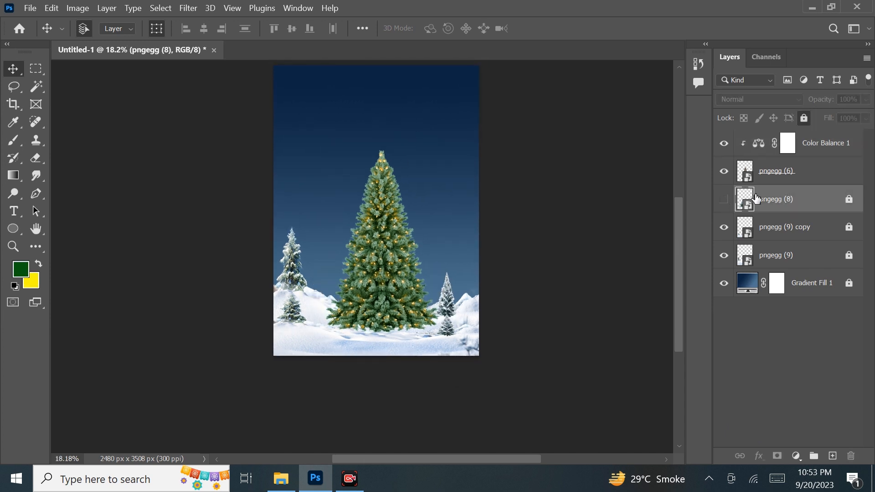
{"action": "left_click", "coordinate": [720, 201]}
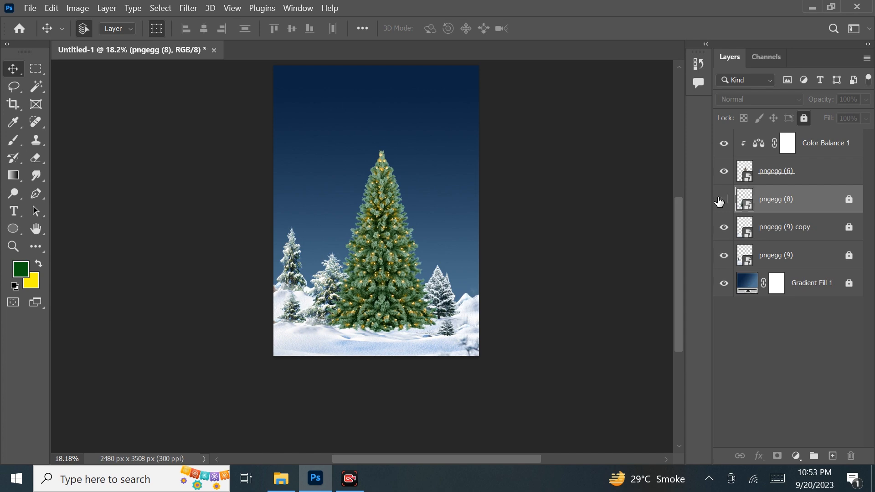
{"action": "left_click", "coordinate": [723, 199]}
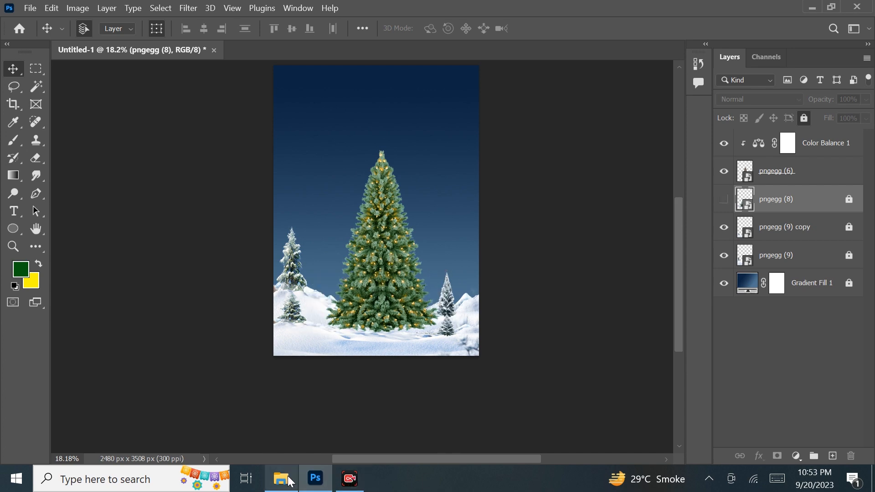
{"action": "mouse_move", "coordinate": [284, 481]}
- Activate the Brush tool and add a blank clipped layer directly above pngegg (6)
{"action": "scroll", "coordinate": [371, 234], "scroll_direction": "up", "scroll_amount": 5}
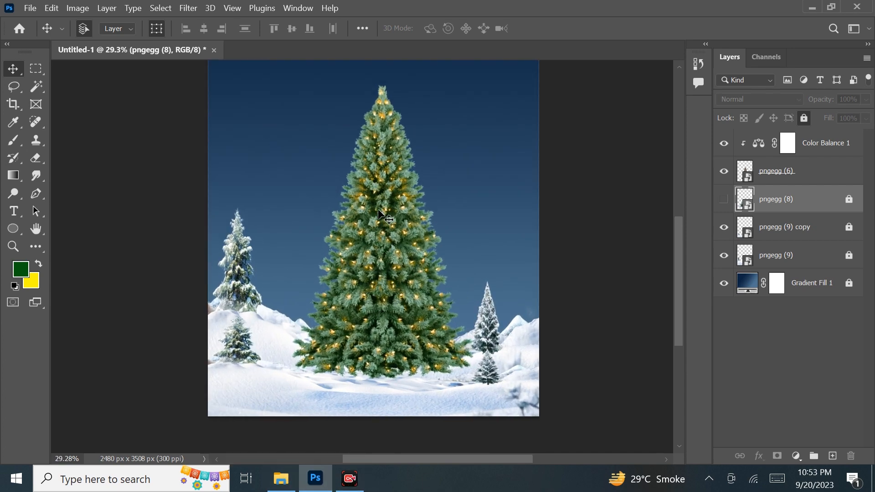
{"action": "left_click", "coordinate": [776, 173]}
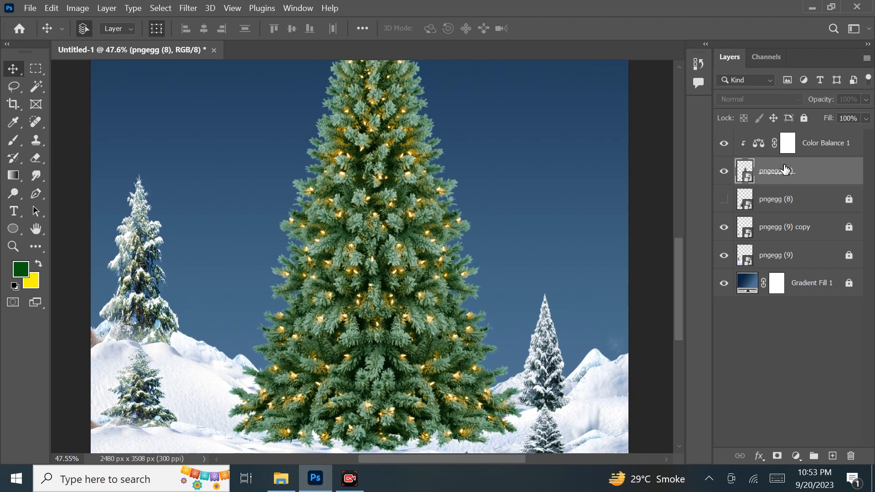
{"action": "left_click", "coordinate": [796, 456]}
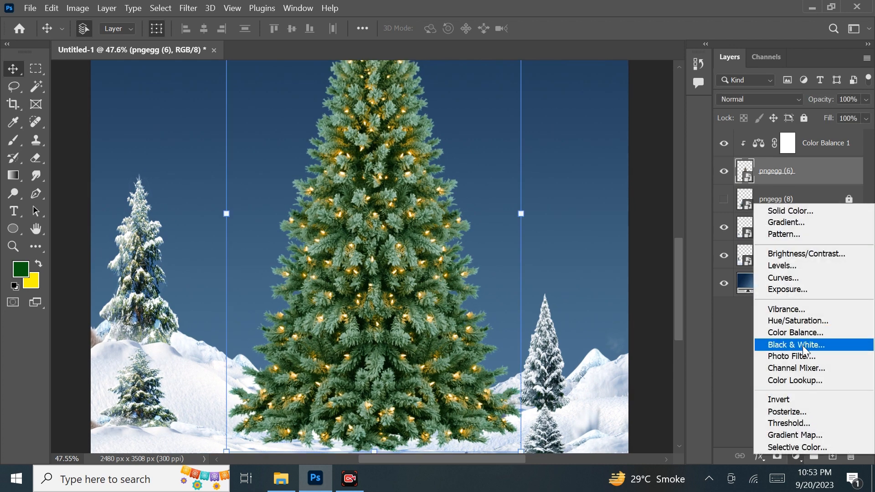
{"action": "left_click", "coordinate": [727, 342]}
{"action": "left_click", "coordinate": [13, 139]}
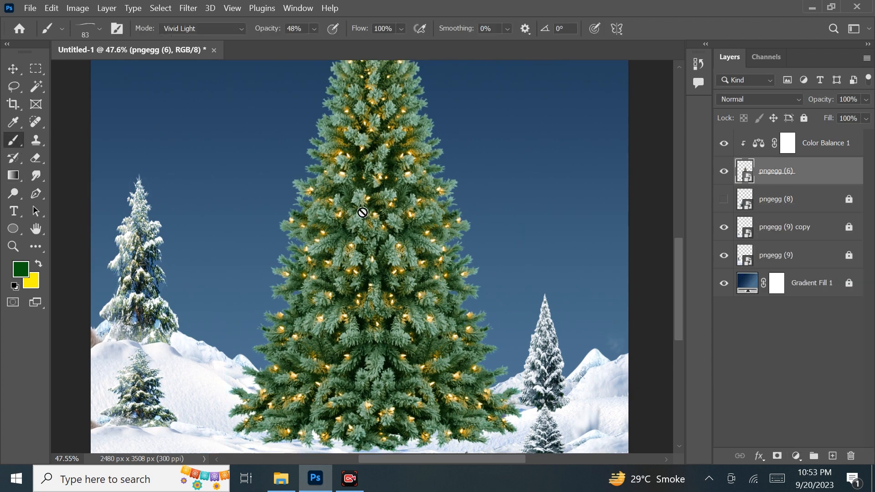
{"action": "left_click", "coordinate": [363, 212]}
{"action": "key", "text": "Escape"}
{"action": "left_click", "coordinate": [831, 455]}
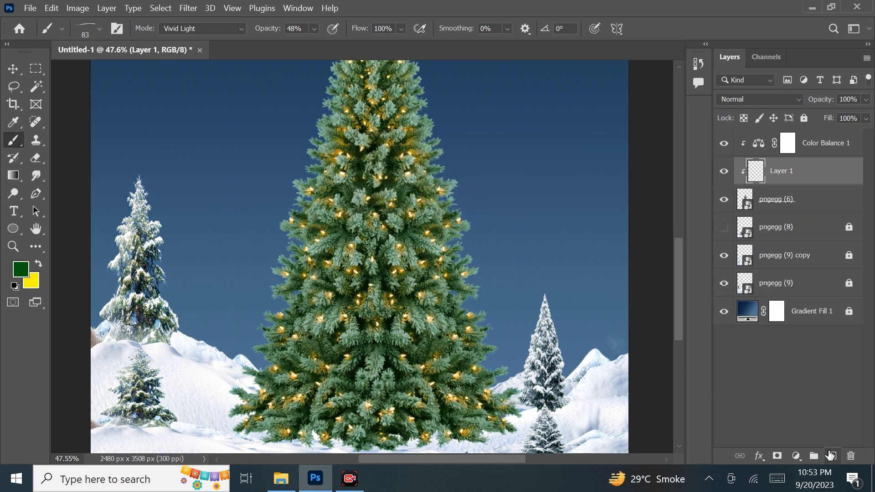
- Paint dark green over the whole main tree on Layer 1 with a soft round 354 px brush at 0% hardness
{"action": "right_click", "coordinate": [376, 230]}
{"action": "left_click", "coordinate": [392, 333]}
{"action": "scroll", "coordinate": [338, 280], "scroll_direction": "down", "scroll_amount": 2}
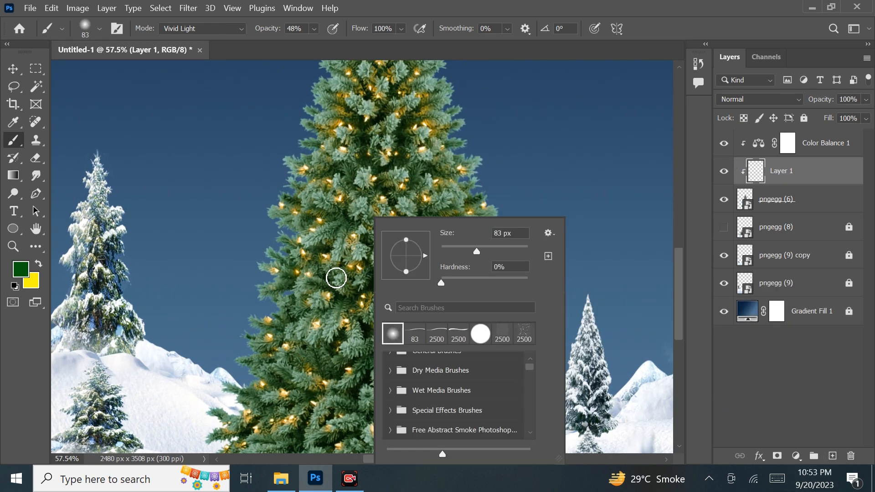
{"action": "scroll", "coordinate": [340, 282], "scroll_direction": "down", "scroll_amount": 1}
{"action": "right_click", "coordinate": [366, 279]}
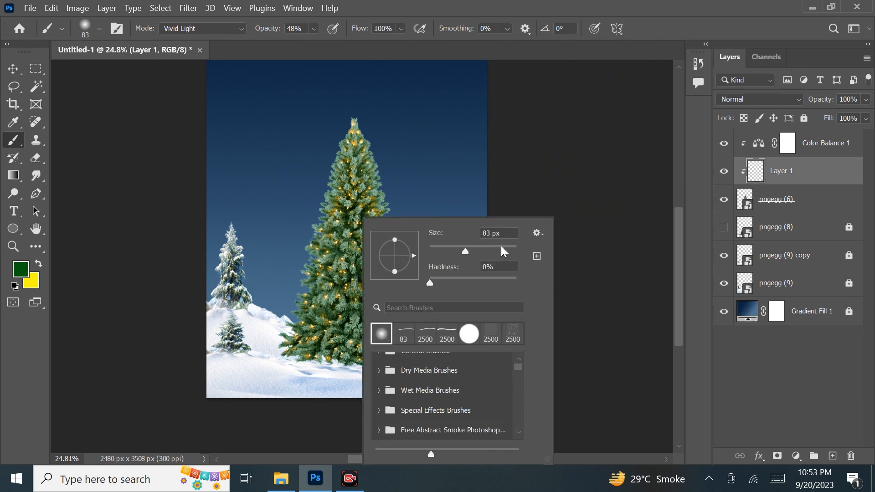
{"action": "left_click", "coordinate": [501, 249]}
{"action": "mouse_move", "coordinate": [332, 128]}
{"action": "left_mouse_down"}
{"action": "mouse_move", "coordinate": [293, 339]}
{"action": "mouse_move", "coordinate": [410, 343]}
{"action": "mouse_move", "coordinate": [407, 201]}
{"action": "mouse_move", "coordinate": [354, 128]}
{"action": "mouse_move", "coordinate": [349, 318]}
{"action": "mouse_move", "coordinate": [365, 296]}
{"action": "mouse_move", "coordinate": [389, 302]}
{"action": "left_mouse_up"}
- Set the blend mode of the green-painted Layer 1 to Overlay
{"action": "left_click", "coordinate": [758, 99]}
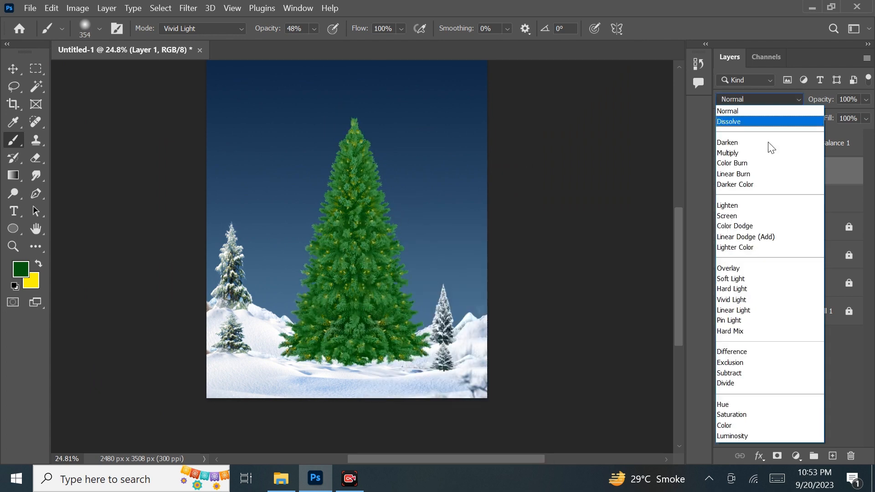
{"action": "double_click", "coordinate": [739, 279]}
{"action": "left_click", "coordinate": [789, 171]}
{"action": "left_click", "coordinate": [759, 99]}
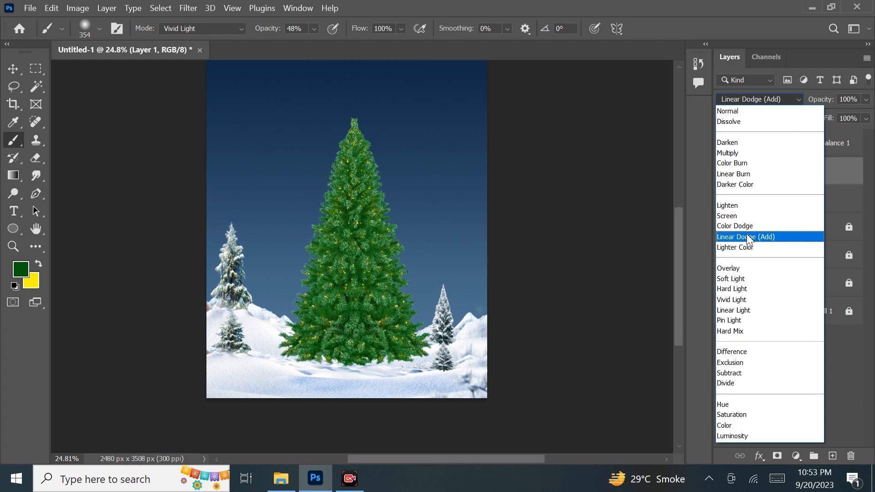
{"action": "left_click", "coordinate": [744, 269]}
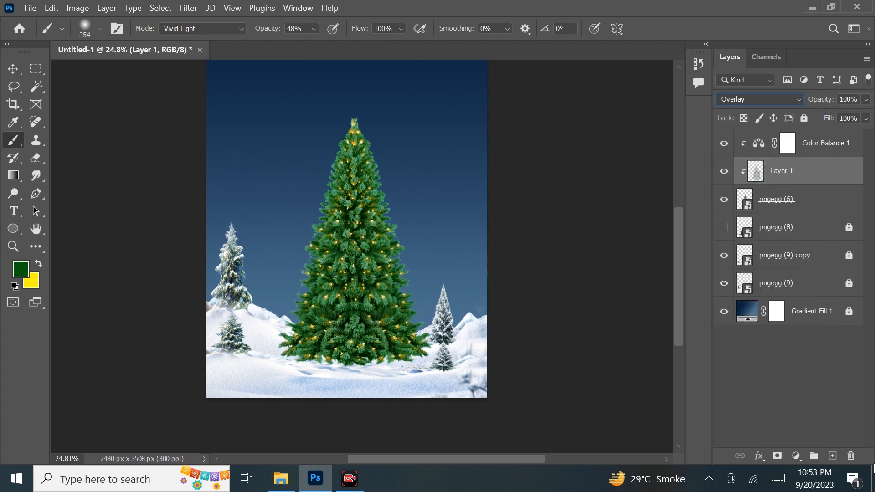
- Add a clipped layer above Layer 1 and prepare a 90 px soft brush with yellow as the foreground color
{"action": "left_click", "coordinate": [832, 456]}
{"action": "scroll", "coordinate": [360, 328], "scroll_direction": "up", "scroll_amount": 6}
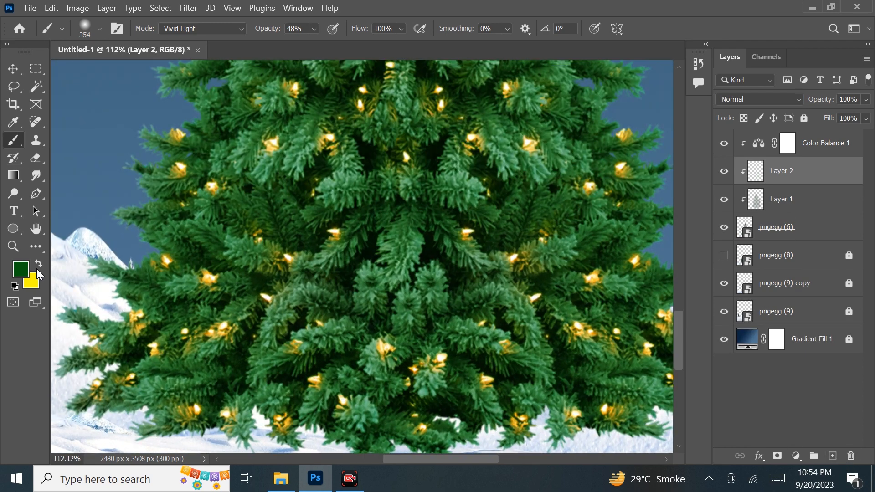
{"action": "left_click", "coordinate": [38, 264]}
{"action": "key", "text": "bracketleft"}
{"action": "key", "text": "bracketleft"}
{"action": "key", "text": "bracketleft"}
{"action": "key", "text": "bracketleft"}
{"action": "key", "text": "bracketleft"}
{"action": "key", "text": "bracketleft"}
{"action": "key", "text": "bracketleft"}
{"action": "key", "text": "bracketleft"}
- Paint soft yellow glows on Layer 2 over the lights across the lowest branches of the main tree
{"action": "mouse_move", "coordinate": [221, 408]}
{"action": "left_mouse_down"}
{"action": "mouse_move", "coordinate": [186, 403]}
{"action": "mouse_move", "coordinate": [215, 344]}
{"action": "mouse_move", "coordinate": [174, 328]}
{"action": "mouse_move", "coordinate": [152, 348]}
{"action": "mouse_move", "coordinate": [198, 280]}
{"action": "mouse_move", "coordinate": [167, 259]}
{"action": "mouse_move", "coordinate": [246, 284]}
{"action": "mouse_move", "coordinate": [277, 264]}
{"action": "mouse_move", "coordinate": [257, 232]}
{"action": "left_mouse_up"}
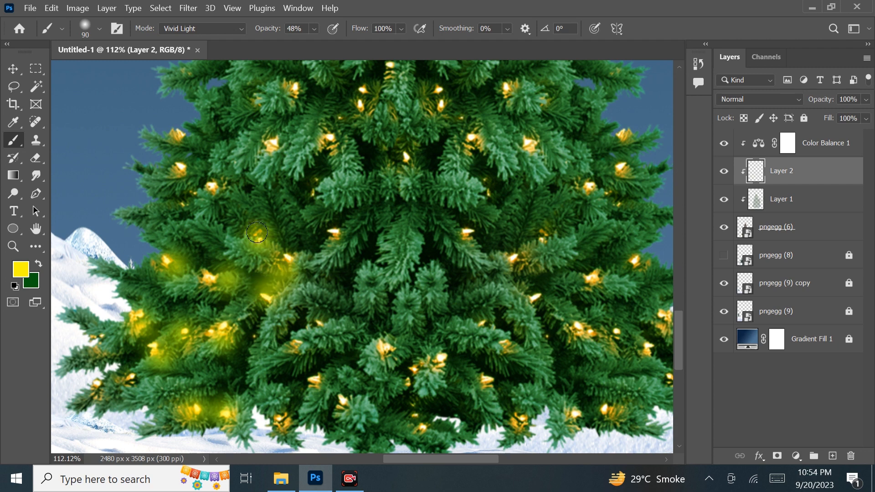
{"action": "left_click", "coordinate": [339, 235]}
{"action": "left_click", "coordinate": [310, 374]}
{"action": "left_click", "coordinate": [299, 346]}
{"action": "left_click", "coordinate": [326, 324]}
{"action": "left_click", "coordinate": [338, 406]}
{"action": "left_click", "coordinate": [283, 423]}
{"action": "left_click", "coordinate": [384, 354]}
{"action": "left_click_drag", "start_coordinate": [412, 390], "coordinate": [437, 363]}
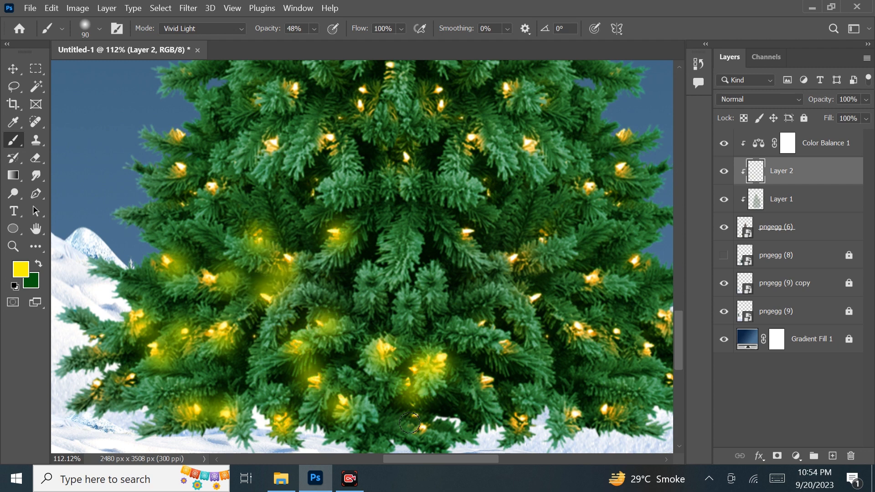
{"action": "left_click", "coordinate": [417, 429]}
{"action": "left_click", "coordinate": [485, 384]}
{"action": "left_click", "coordinate": [524, 422]}
{"action": "left_click", "coordinate": [577, 407]}
{"action": "left_click", "coordinate": [607, 408]}
{"action": "scroll", "coordinate": [636, 374], "scroll_direction": "down", "scroll_amount": 3}
{"action": "mouse_move", "coordinate": [638, 374]}
{"action": "left_mouse_down"}
{"action": "mouse_move", "coordinate": [538, 360]}
{"action": "mouse_move", "coordinate": [582, 337]}
{"action": "mouse_move", "coordinate": [516, 329]}
{"action": "left_mouse_up"}
{"action": "left_click", "coordinate": [559, 361]}
{"action": "left_click", "coordinate": [551, 321]}
{"action": "left_click", "coordinate": [486, 330]}
{"action": "left_click", "coordinate": [501, 287]}
{"action": "left_click", "coordinate": [530, 275]}
{"action": "left_click", "coordinate": [457, 298]}
{"action": "left_click_drag", "start_coordinate": [456, 257], "coordinate": [440, 270]}
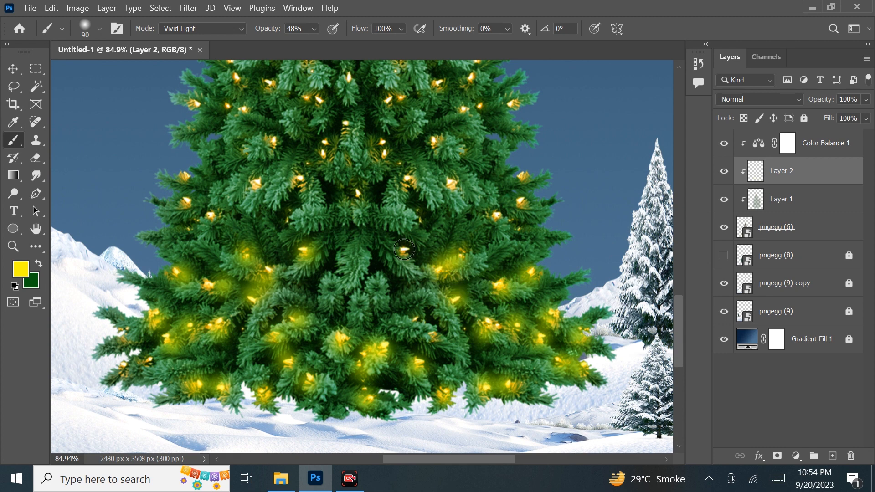
- Continue the yellow glows on Layer 2 over the lights in the middle section of the main tree
{"action": "left_click", "coordinate": [404, 249]}
{"action": "left_click", "coordinate": [402, 180]}
{"action": "left_click", "coordinate": [435, 185]}
{"action": "left_click", "coordinate": [449, 184]}
{"action": "left_click", "coordinate": [518, 177]}
{"action": "left_click_drag", "start_coordinate": [518, 177], "coordinate": [579, 253]}
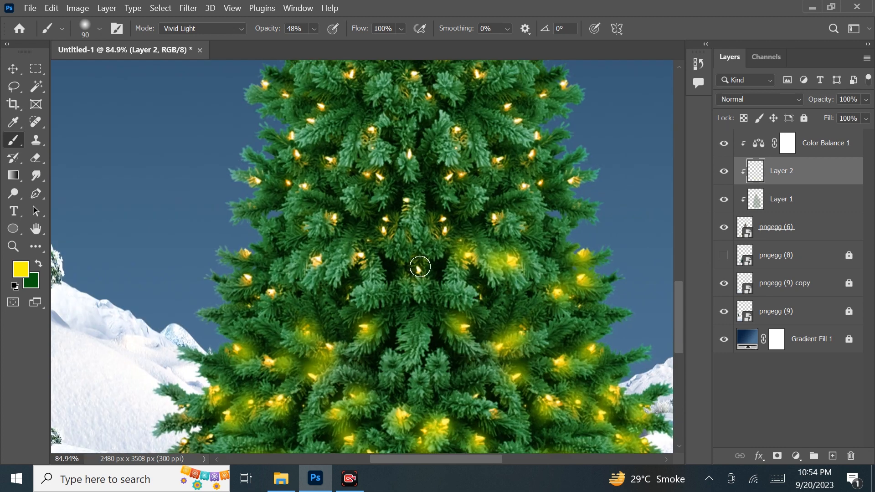
{"action": "left_click", "coordinate": [250, 252]}
{"action": "left_click_drag", "start_coordinate": [383, 234], "coordinate": [348, 351]}
{"action": "left_click", "coordinate": [350, 345]}
{"action": "left_click", "coordinate": [462, 277]}
{"action": "left_click", "coordinate": [494, 299]}
{"action": "left_click", "coordinate": [495, 272]}
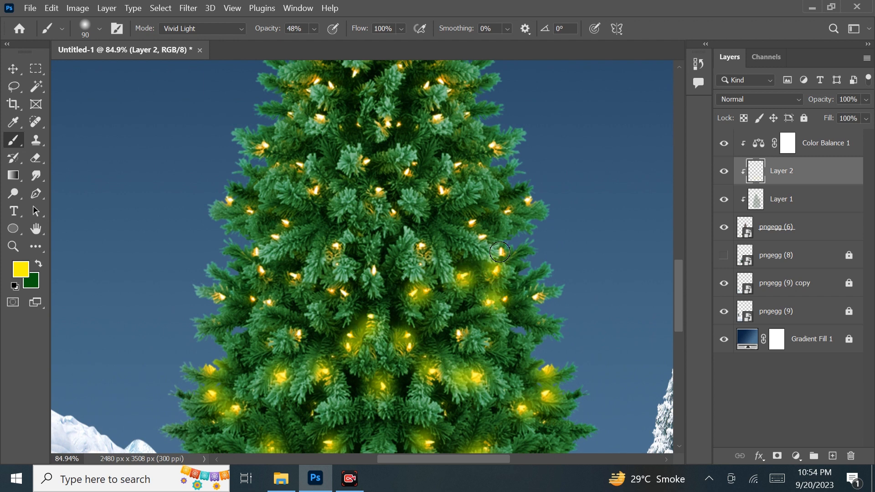
{"action": "left_click", "coordinate": [292, 274]}
{"action": "left_click", "coordinate": [259, 269]}
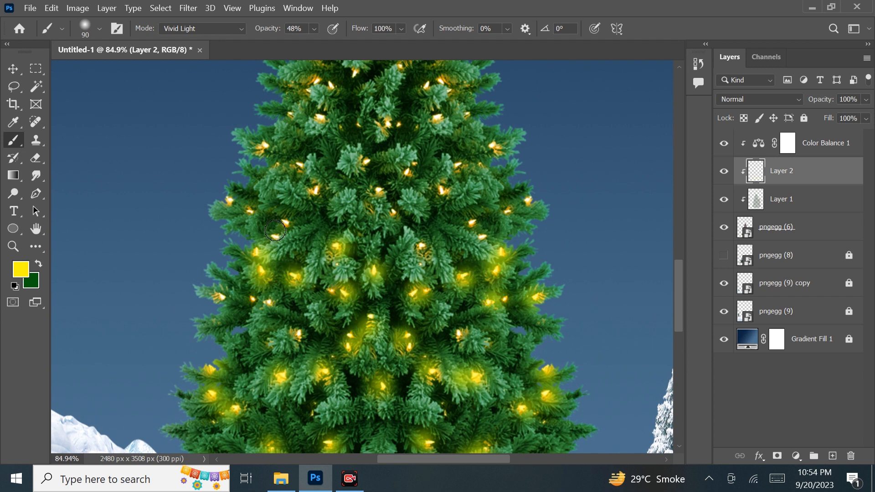
{"action": "left_click", "coordinate": [284, 223]}
{"action": "left_click", "coordinate": [249, 299]}
{"action": "left_click", "coordinate": [264, 302]}
{"action": "left_click", "coordinate": [218, 298]}
- Paint yellow glows on Layer 2 over the lights in the upper section of the main tree
{"action": "left_click_drag", "start_coordinate": [415, 233], "coordinate": [394, 338]}
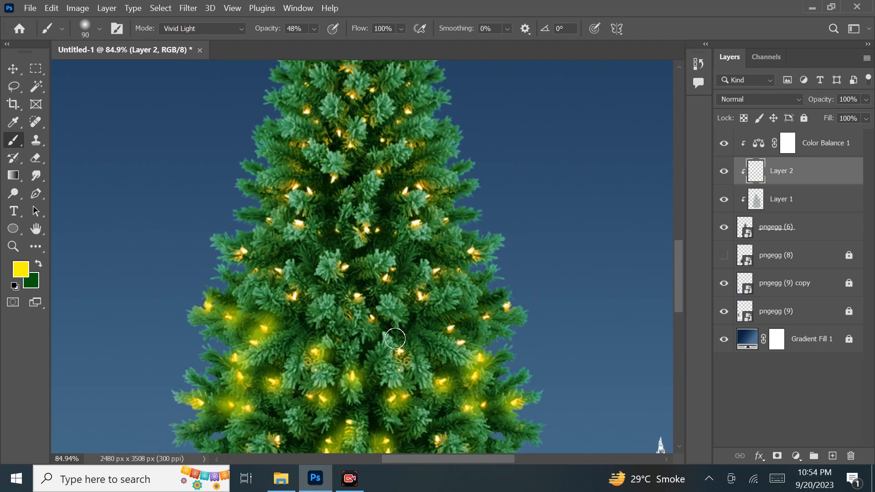
{"action": "left_click", "coordinate": [398, 348]}
{"action": "left_click", "coordinate": [368, 306]}
{"action": "left_click", "coordinate": [350, 291]}
{"action": "left_click", "coordinate": [279, 271]}
{"action": "left_click", "coordinate": [243, 251]}
{"action": "left_click", "coordinate": [263, 223]}
{"action": "left_click", "coordinate": [302, 220]}
{"action": "left_click", "coordinate": [296, 186]}
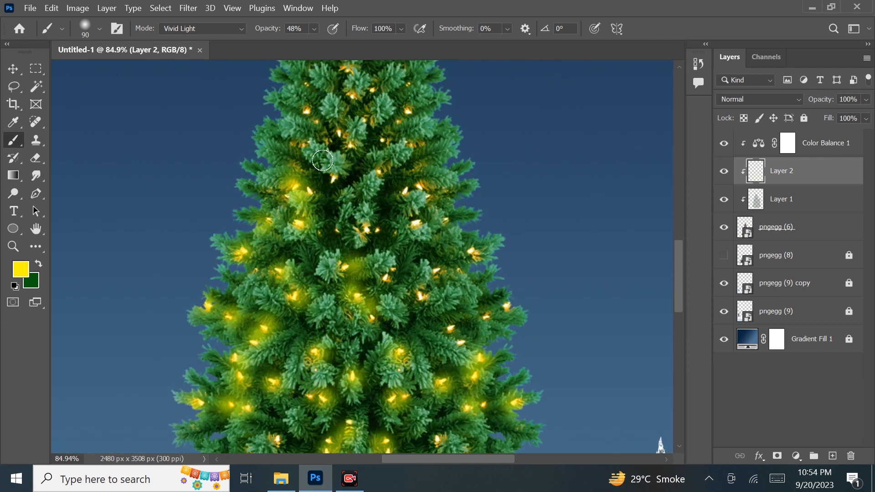
{"action": "left_click", "coordinate": [365, 220]}
{"action": "left_click", "coordinate": [416, 224]}
{"action": "left_click", "coordinate": [438, 270]}
{"action": "left_click", "coordinate": [413, 296]}
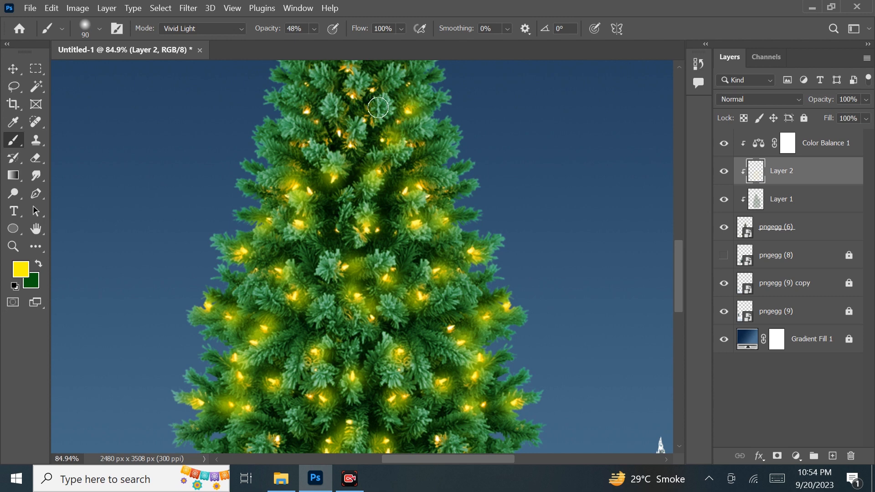
- Paint yellow glows on Layer 2 over the lights at the tip of the main tree
{"action": "scroll", "coordinate": [309, 106], "scroll_direction": "up", "scroll_amount": 3}
{"action": "left_click", "coordinate": [348, 180]}
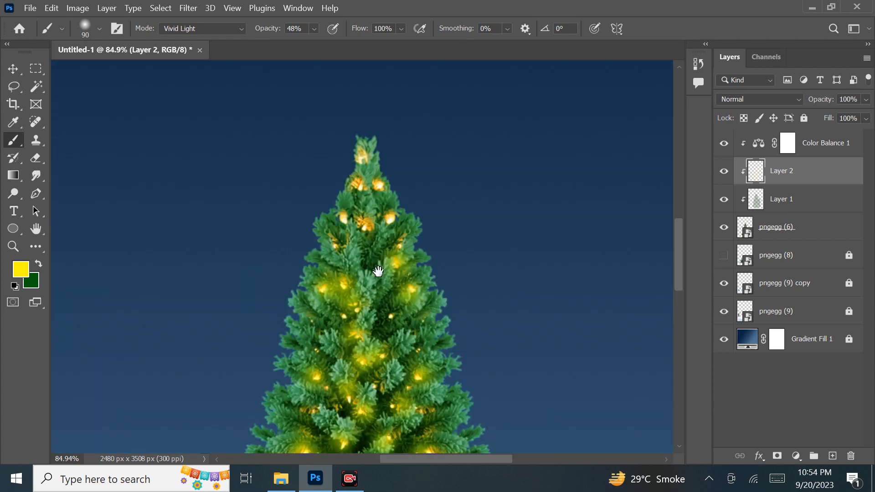
{"action": "scroll", "coordinate": [355, 223], "scroll_direction": "up", "scroll_amount": 1}
{"action": "left_click", "coordinate": [354, 223]}
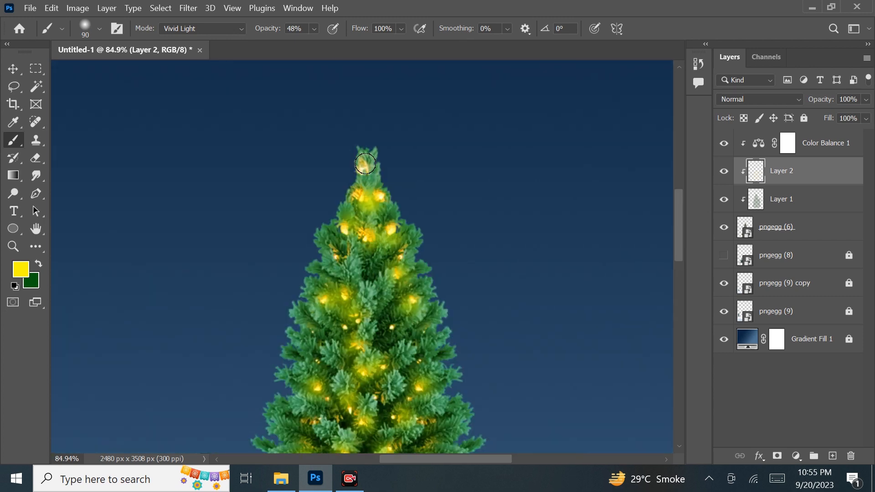
- Set the Layer 2 blend mode to Linear Light and its fill to 62%
{"action": "scroll", "coordinate": [365, 164], "scroll_direction": "down", "scroll_amount": 5}
{"action": "left_click", "coordinate": [770, 100]}
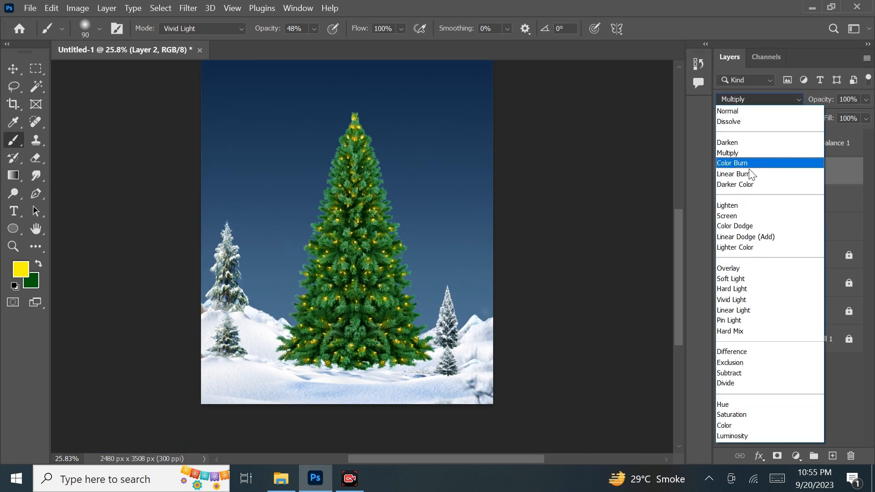
{"action": "left_click", "coordinate": [765, 314]}
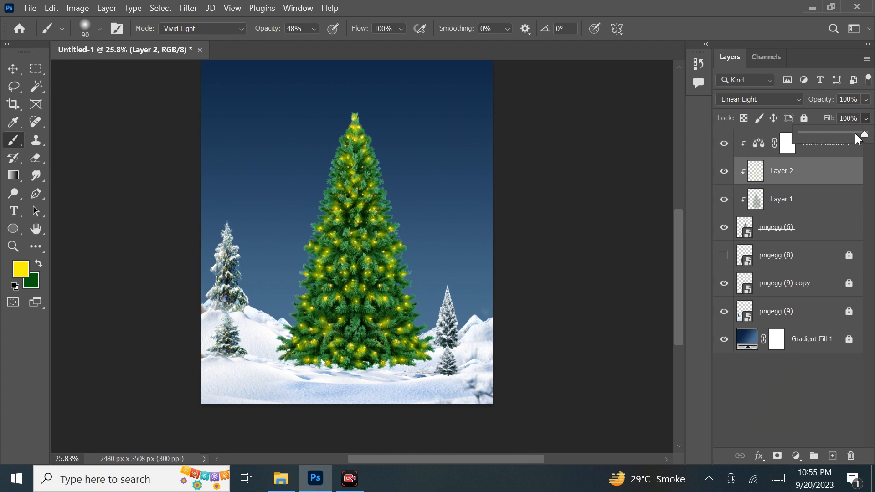
{"action": "scroll", "coordinate": [351, 287], "scroll_direction": "up", "scroll_amount": 3}
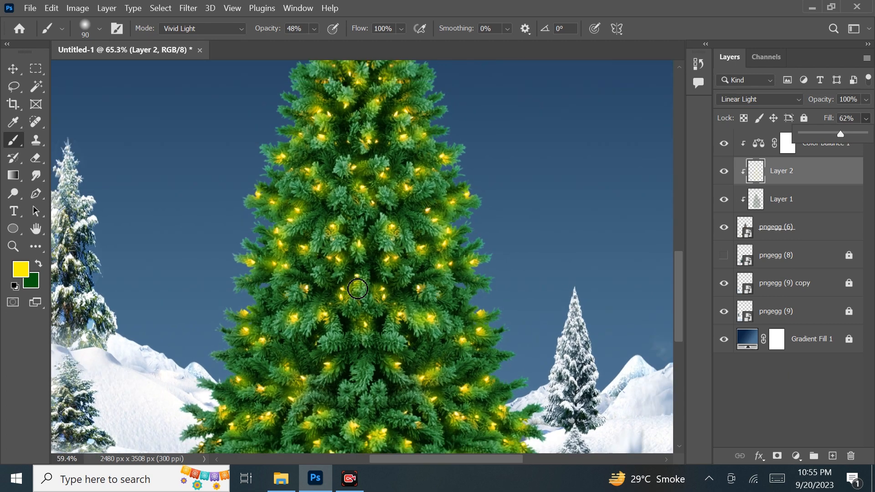
{"action": "scroll", "coordinate": [279, 297], "scroll_direction": "down", "scroll_amount": 5}
- Group Color Balance 1, Layer 2, Layer 1 and pngegg (6) together
{"action": "left_click", "coordinate": [12, 71]}
{"action": "left_click", "coordinate": [800, 145]}
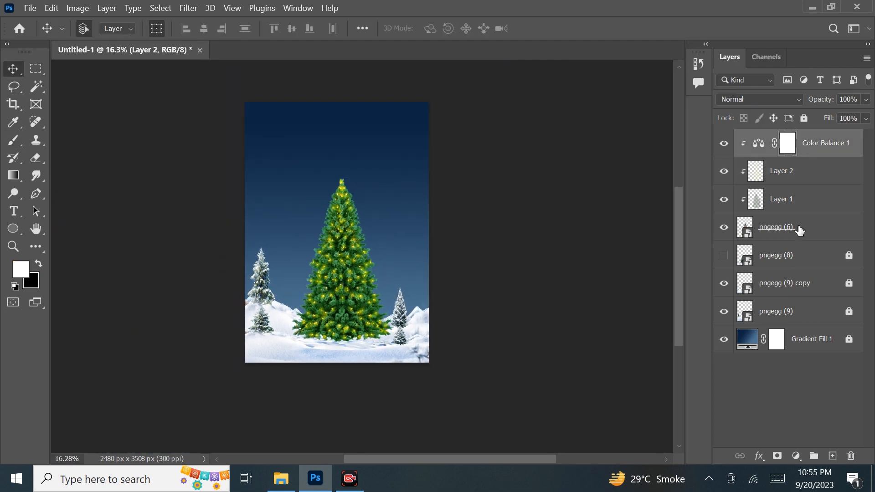
{"action": "left_click", "coordinate": [787, 228], "text": "shift"}
{"action": "right_click", "coordinate": [788, 221]}
{"action": "left_click", "coordinate": [813, 456]}
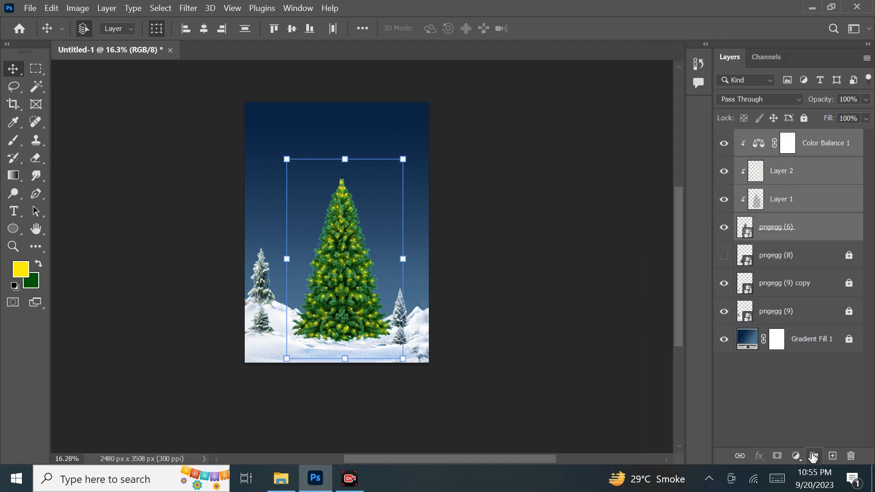
- Add a new layer above Group 1 and choose brush 16 from Free Snow Photoshop Brushes 2
{"action": "left_click", "coordinate": [833, 455]}
{"action": "left_click", "coordinate": [18, 138]}
{"action": "right_click", "coordinate": [324, 208]}
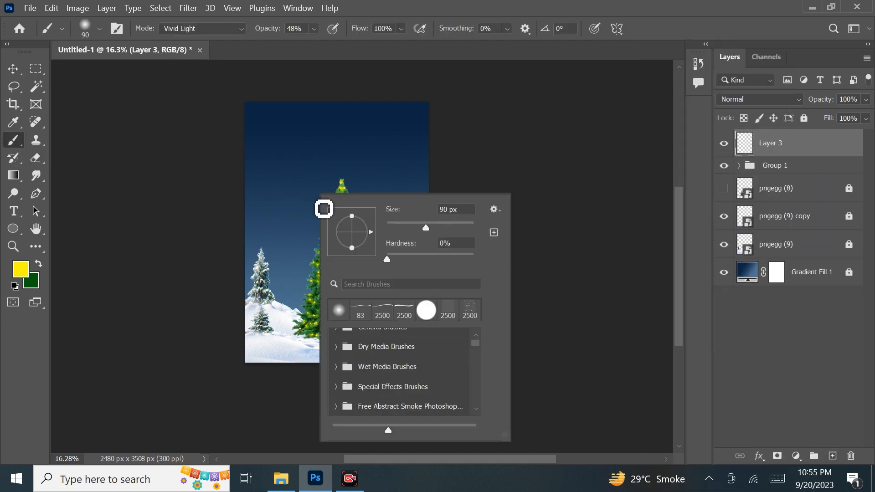
{"action": "scroll", "coordinate": [382, 367], "scroll_direction": "down", "scroll_amount": 3}
{"action": "left_click", "coordinate": [356, 386]}
{"action": "left_click", "coordinate": [414, 401]}
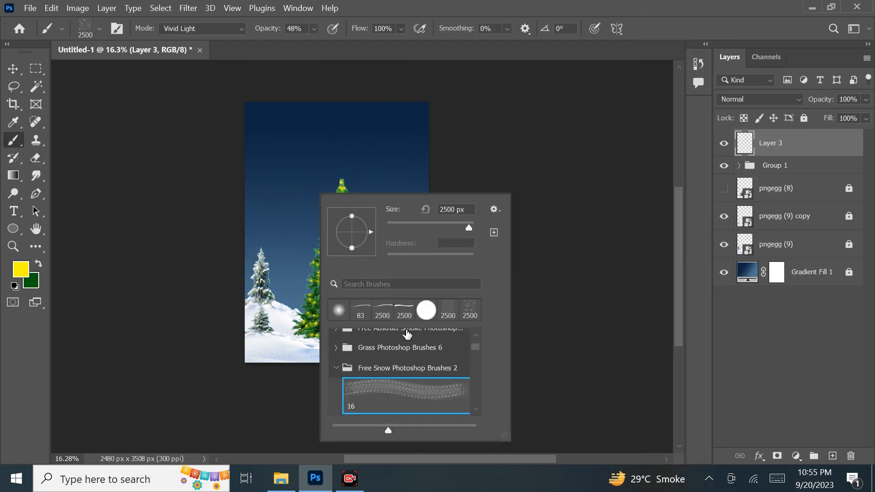
- Set the foreground color to white (ffffff) and stamp falling snow over the poster on Layer 3 with the snow brush at 5000 px
{"action": "left_click", "coordinate": [325, 173]}
{"action": "key", "text": "ctrl+z"}
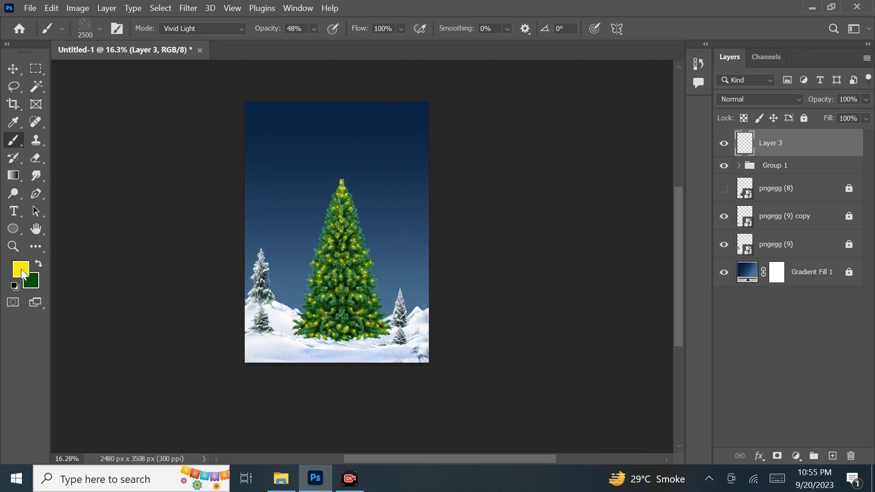
{"action": "left_click", "coordinate": [21, 270]}
{"action": "type", "text": "ffffff"}
{"action": "key", "text": "Return"}
{"action": "right_click", "coordinate": [313, 201]}
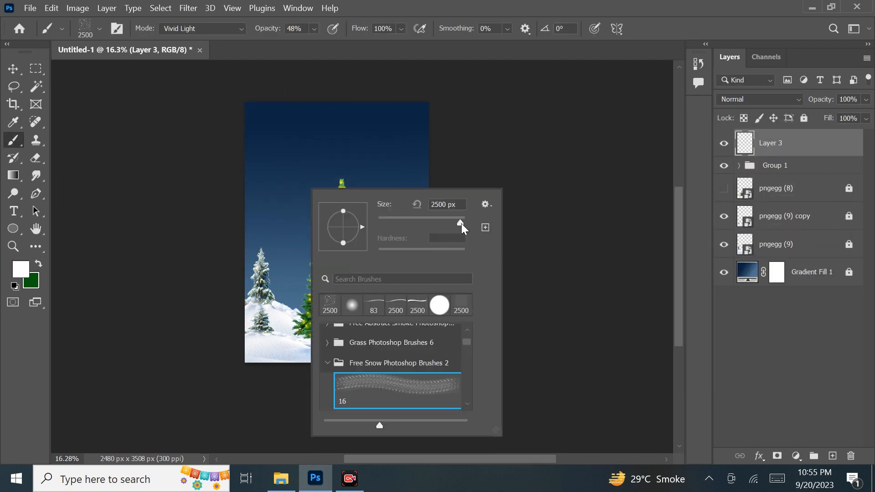
{"action": "left_click", "coordinate": [304, 216]}
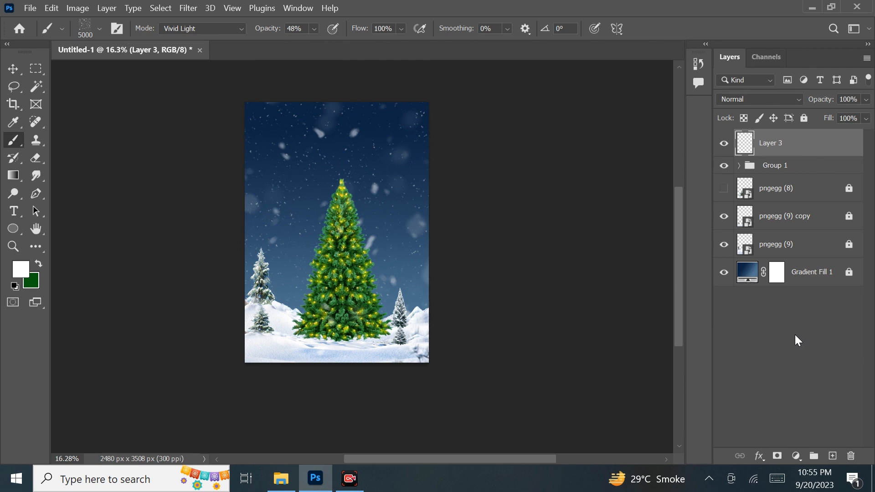
- Try stamping additional snow on Layer 3 with brush 20 and other presets of the snow brush set
{"action": "right_click", "coordinate": [367, 217]}
{"action": "scroll", "coordinate": [455, 396], "scroll_direction": "down", "scroll_amount": 3}
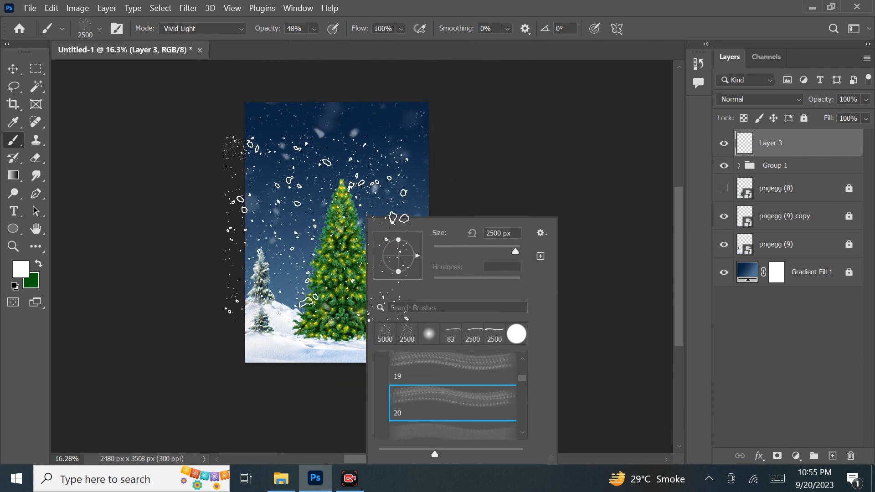
{"action": "left_click", "coordinate": [326, 223]}
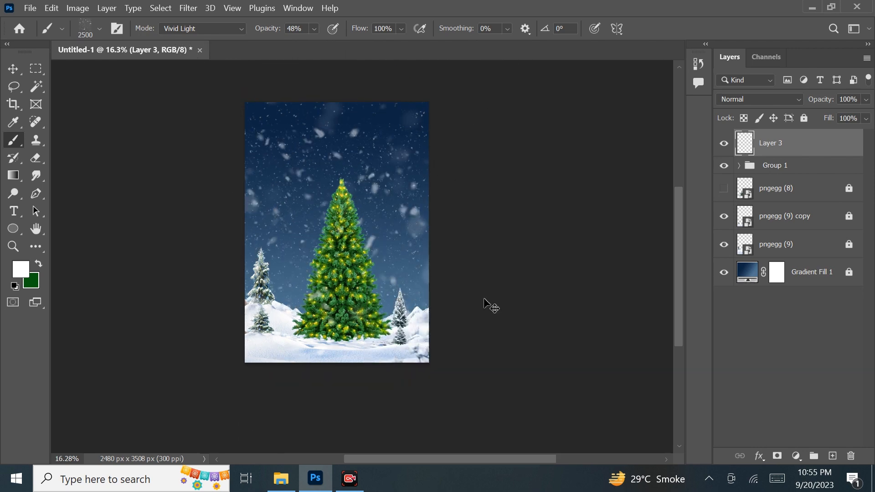
{"action": "right_click", "coordinate": [390, 220]}
{"action": "scroll", "coordinate": [412, 402], "scroll_direction": "down", "scroll_amount": 2}
{"action": "left_click", "coordinate": [299, 190]}
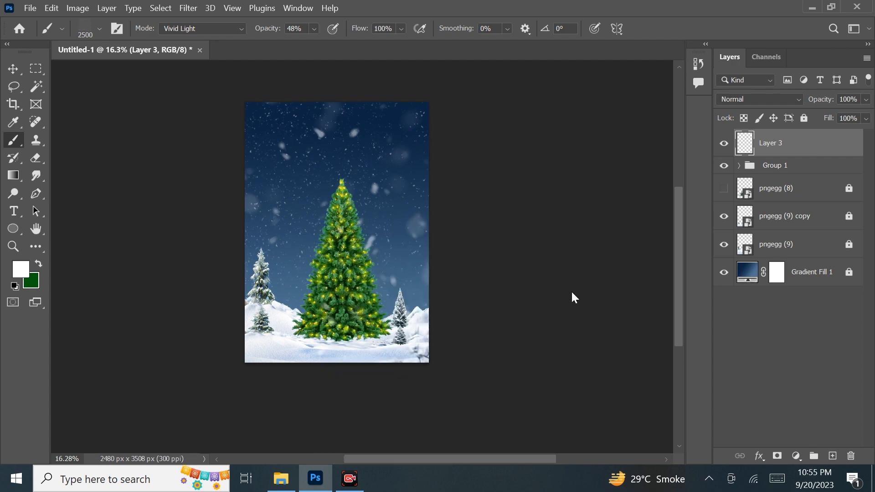
{"action": "right_click", "coordinate": [471, 226]}
{"action": "left_click", "coordinate": [305, 213]}
- Choose snow brush 30, enlarge it to 5000 px and stamp larger blurred snowflakes over the poster on Layer 3
{"action": "right_click", "coordinate": [391, 231]}
{"action": "scroll", "coordinate": [469, 409], "scroll_direction": "down", "scroll_amount": 4}
{"action": "left_click", "coordinate": [476, 412]}
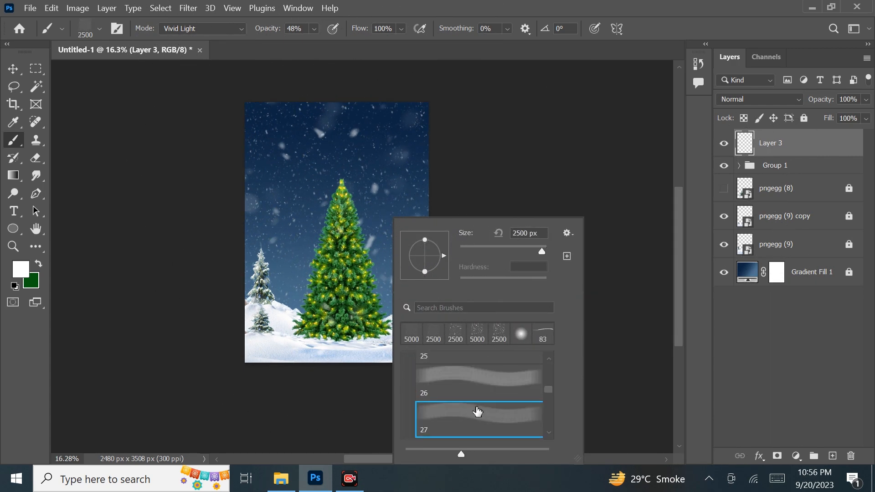
{"action": "scroll", "coordinate": [476, 412], "scroll_direction": "down", "scroll_amount": 3}
{"action": "left_click", "coordinate": [481, 382]}
{"action": "right_click", "coordinate": [324, 229]}
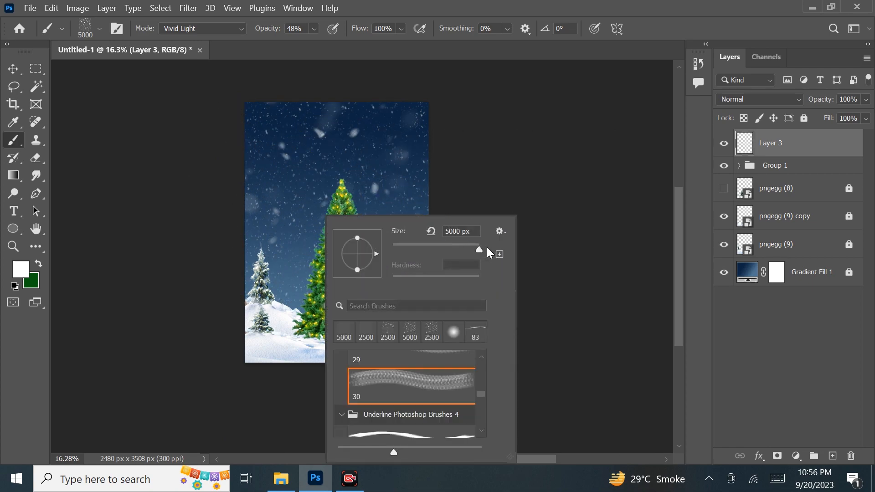
{"action": "left_click_drag", "start_coordinate": [487, 247], "coordinate": [489, 246]}
{"action": "left_click", "coordinate": [317, 219]}
{"action": "left_click", "coordinate": [317, 219]}
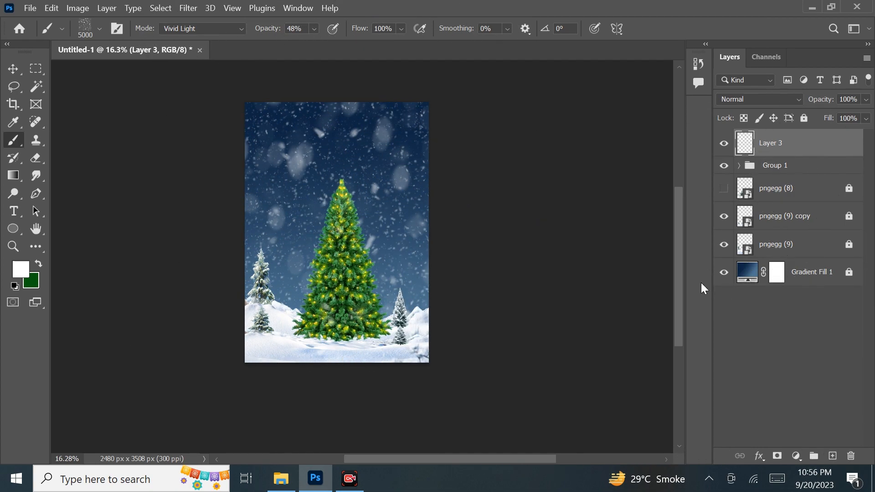
{"action": "left_click", "coordinate": [16, 72]}
{"action": "left_click_drag", "start_coordinate": [329, 192], "coordinate": [421, 228]}
{"action": "left_click", "coordinate": [15, 157]}
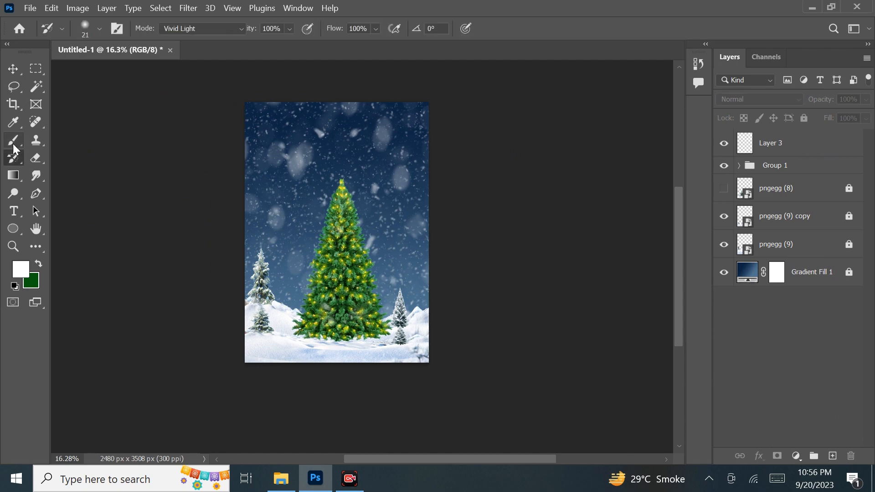
{"action": "left_click", "coordinate": [15, 143]}
{"action": "left_click", "coordinate": [365, 217]}
{"action": "left_click", "coordinate": [436, 200]}
- Add a new empty layer above Layer 3
{"action": "left_click", "coordinate": [787, 144]}
{"action": "right_click", "coordinate": [345, 215]}
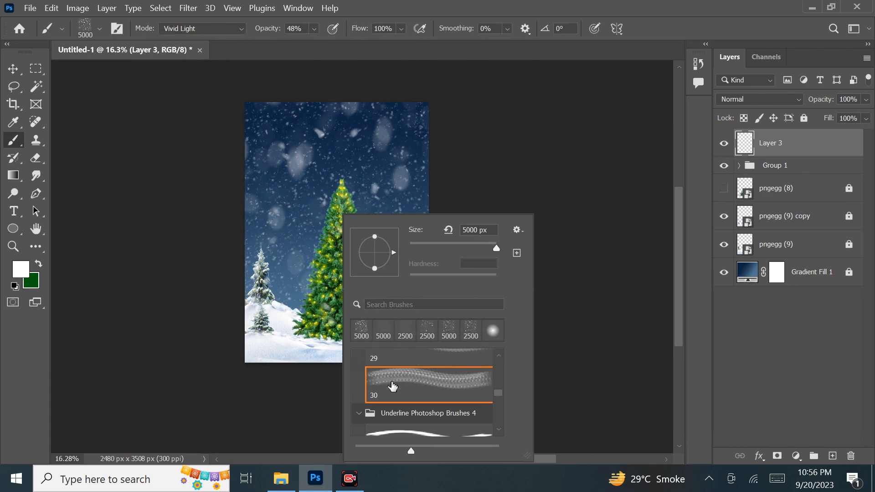
{"action": "left_click", "coordinate": [832, 456]}
- Try stamping a flare on Layer 4 with a 3412 px brush from the Free Lens Flares set
{"action": "right_click", "coordinate": [334, 210]}
{"action": "scroll", "coordinate": [393, 367], "scroll_direction": "down", "scroll_amount": 1}
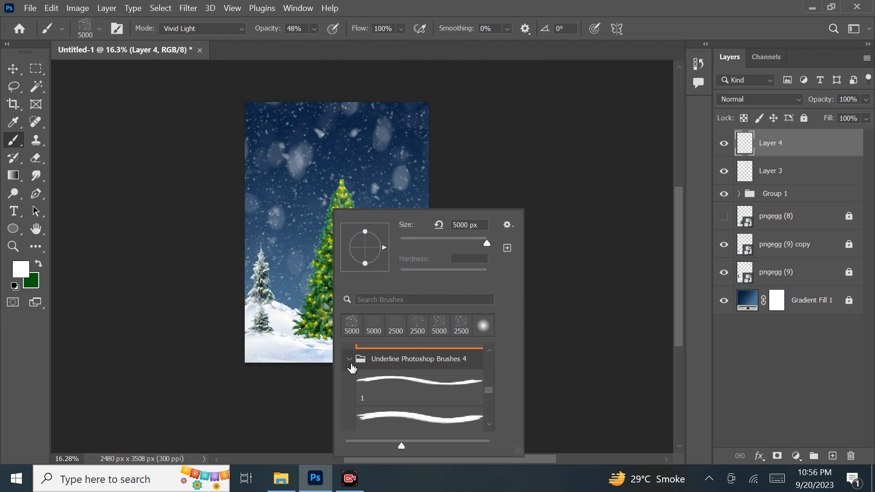
{"action": "left_click", "coordinate": [349, 360]}
{"action": "scroll", "coordinate": [384, 403], "scroll_direction": "up", "scroll_amount": 10}
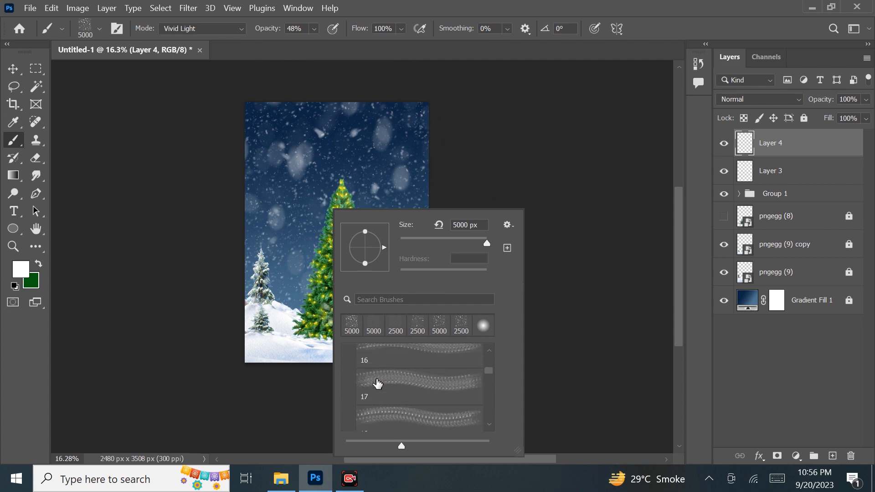
{"action": "left_click", "coordinate": [346, 399]}
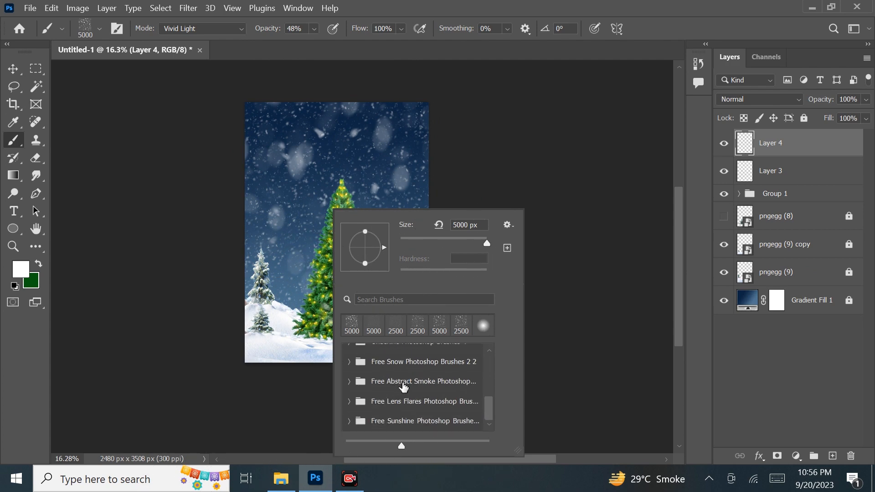
{"action": "left_click", "coordinate": [348, 401]}
{"action": "left_click", "coordinate": [408, 389]}
{"action": "key", "text": "Return"}
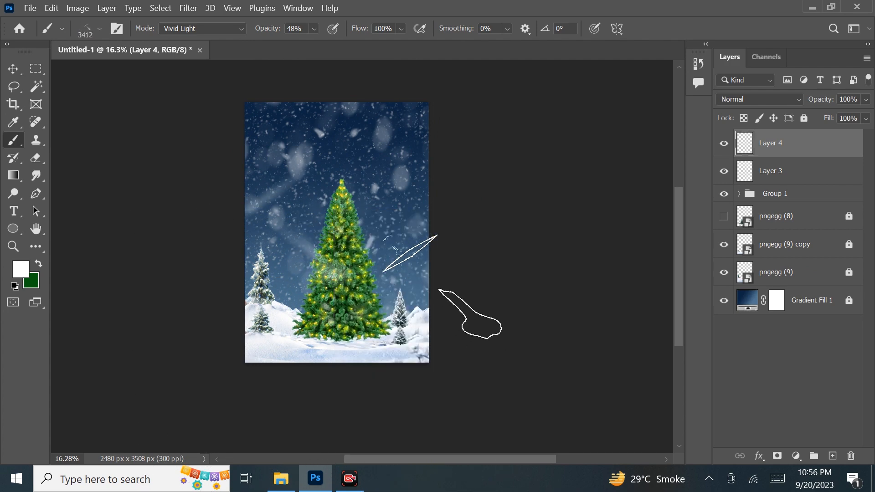
- Examine the lens flare brush presets from Flare 49 to Flare 60 for a suitable light effect
{"action": "right_click", "coordinate": [308, 224]}
{"action": "scroll", "coordinate": [433, 392], "scroll_direction": "down", "scroll_amount": 2}
{"action": "left_click", "coordinate": [435, 414]}
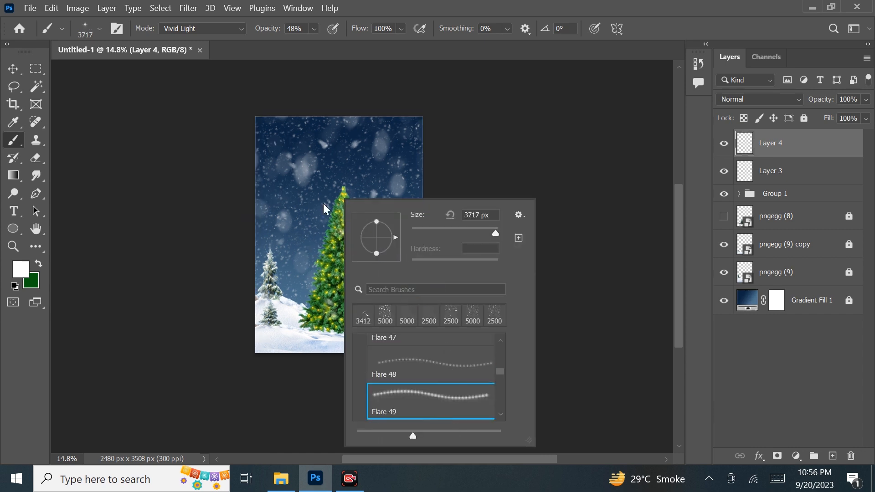
{"action": "scroll", "coordinate": [447, 404], "scroll_direction": "down", "scroll_amount": 1}
{"action": "left_click", "coordinate": [440, 394]}
{"action": "scroll", "coordinate": [433, 398], "scroll_direction": "down", "scroll_amount": 5}
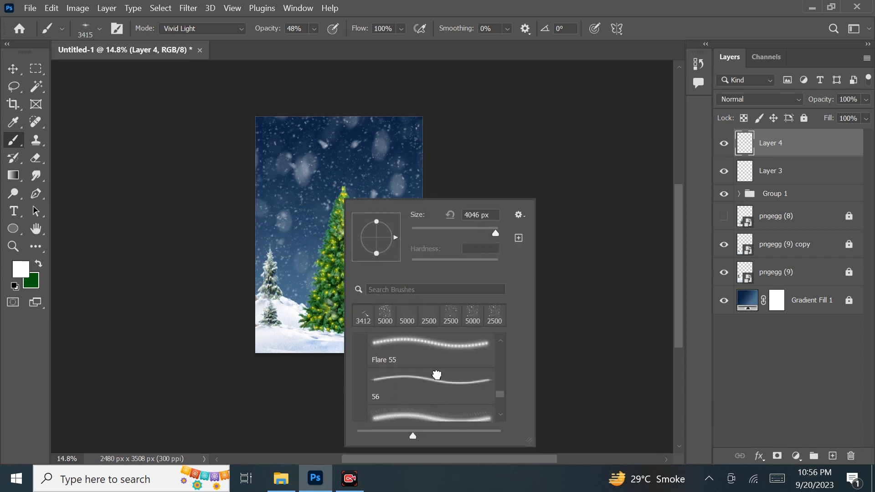
{"action": "left_click", "coordinate": [435, 379]}
{"action": "scroll", "coordinate": [435, 377], "scroll_direction": "down", "scroll_amount": 2}
{"action": "scroll", "coordinate": [431, 392], "scroll_direction": "down", "scroll_amount": 2}
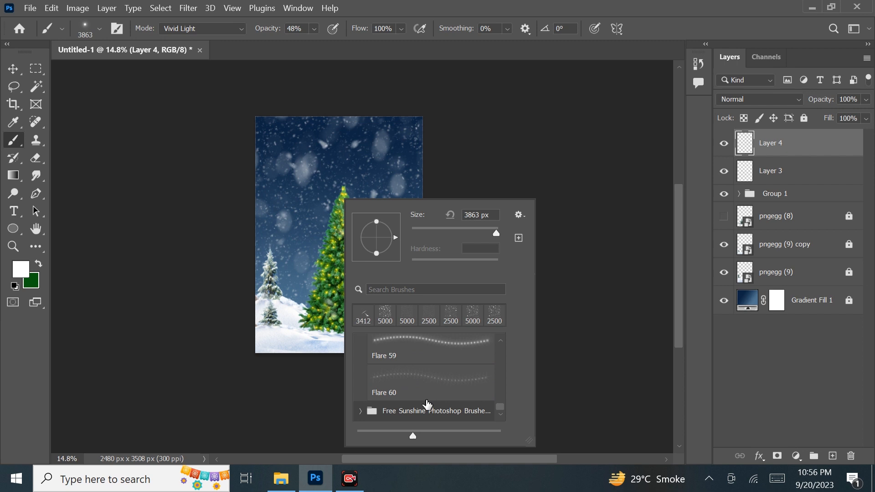
- Try stamping light rays on Layer 4 with brush 17 from the Free Sunshine set at 2500 px, and undo the stamp
{"action": "left_click", "coordinate": [358, 413]}
{"action": "scroll", "coordinate": [430, 392], "scroll_direction": "down", "scroll_amount": 1}
{"action": "left_click", "coordinate": [430, 396]}
{"action": "left_click", "coordinate": [304, 208]}
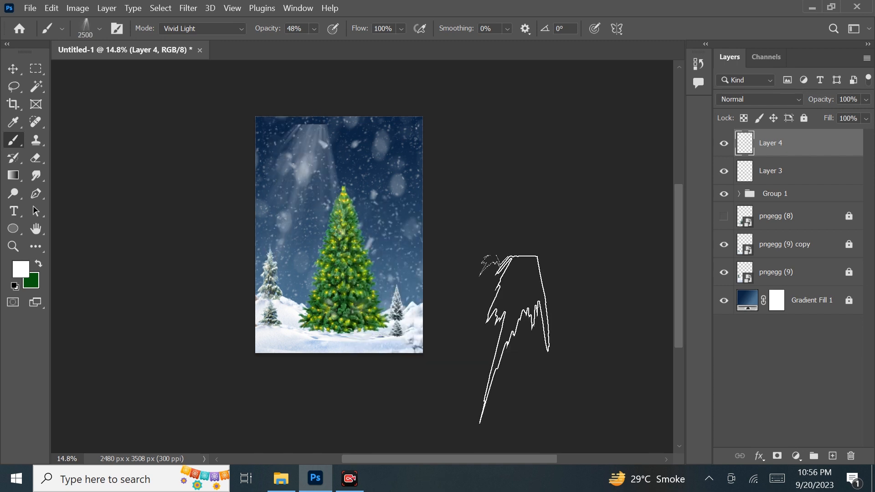
{"action": "key", "text": "ctrl+z"}
- Try stamping a flare on Layer 4 with the Flare 46 brush at 4398 px
{"action": "right_click", "coordinate": [351, 236]}
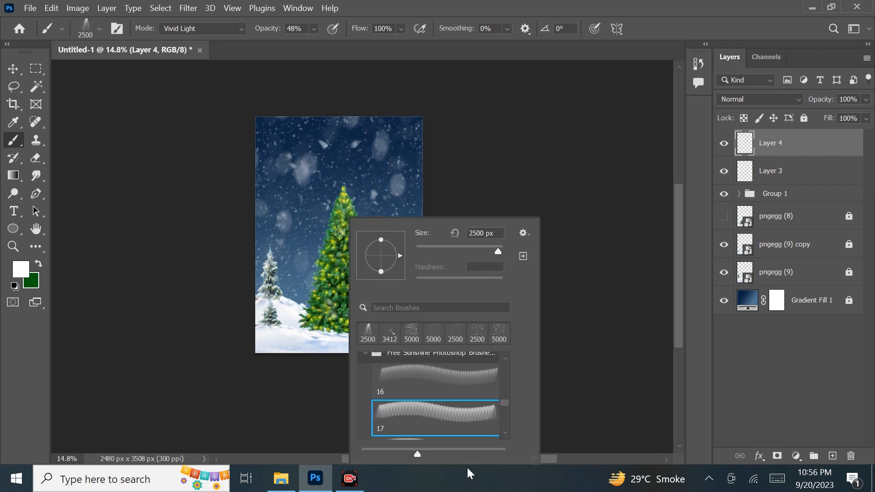
{"action": "scroll", "coordinate": [433, 421], "scroll_direction": "down", "scroll_amount": 5}
{"action": "scroll", "coordinate": [433, 416], "scroll_direction": "up", "scroll_amount": 8}
{"action": "scroll", "coordinate": [431, 416], "scroll_direction": "down", "scroll_amount": 2}
{"action": "left_click", "coordinate": [367, 417]}
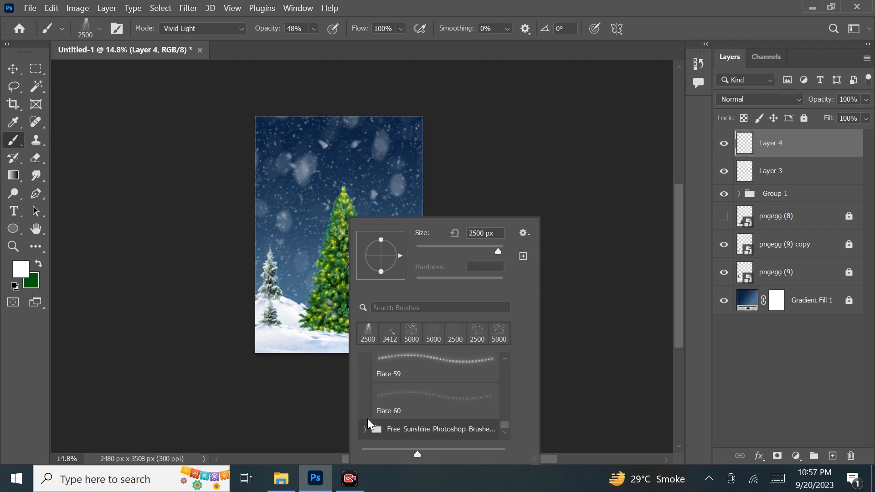
{"action": "scroll", "coordinate": [447, 410], "scroll_direction": "up", "scroll_amount": 12}
{"action": "left_click", "coordinate": [365, 388]}
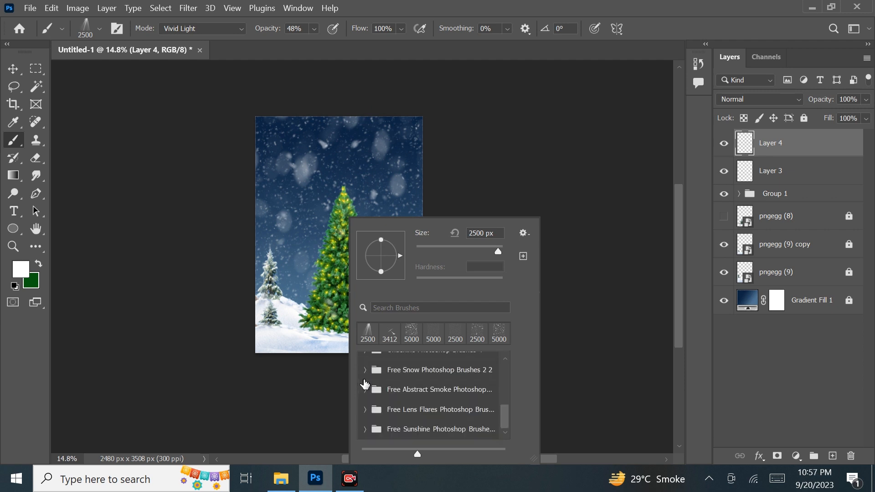
{"action": "left_click", "coordinate": [365, 410]}
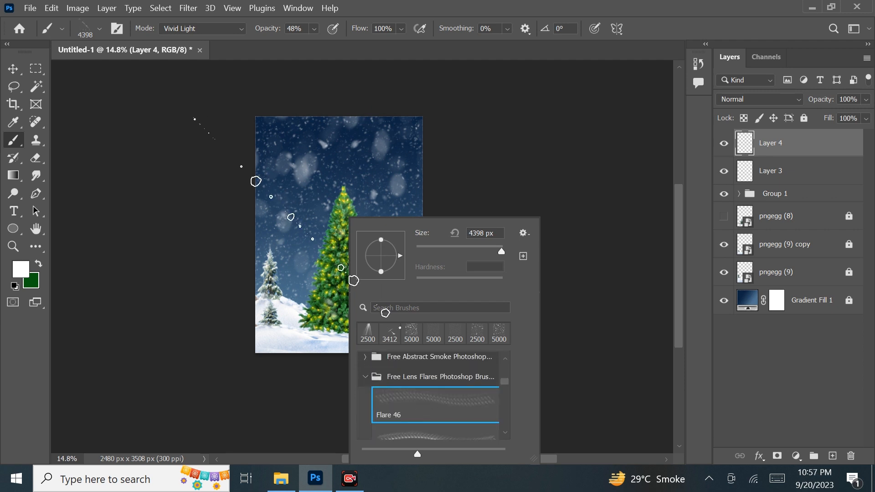
{"action": "left_click", "coordinate": [303, 216]}
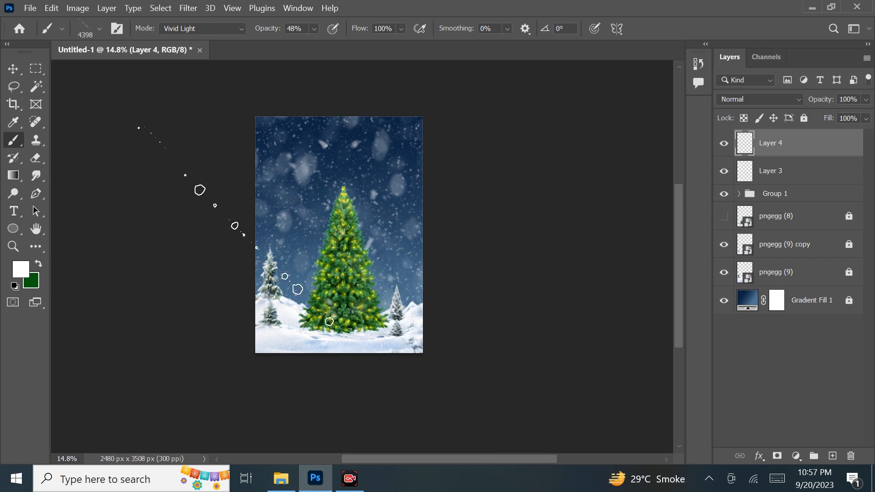
- Return to the General Brushes set, then switch to the Move tool with no layer selected
{"action": "right_click", "coordinate": [319, 218]}
{"action": "scroll", "coordinate": [429, 396], "scroll_direction": "up", "scroll_amount": 10}
{"action": "left_click", "coordinate": [335, 361]}
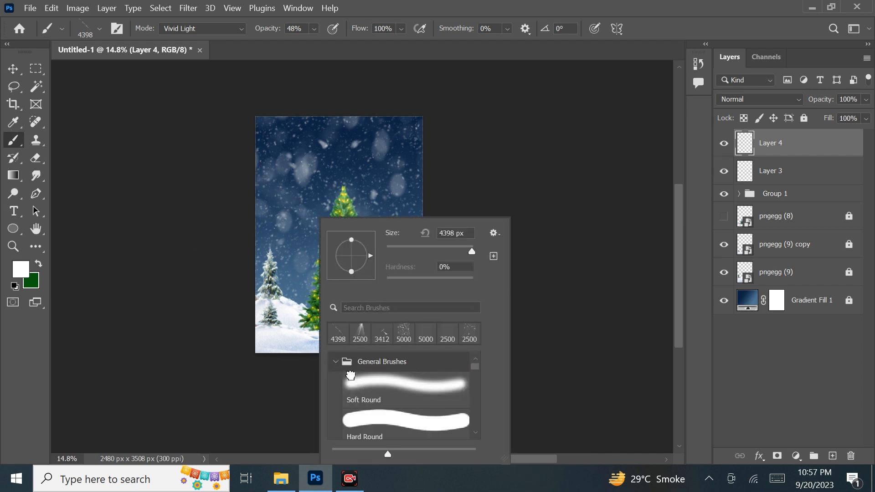
{"action": "left_click", "coordinate": [350, 375]}
{"action": "left_click", "coordinate": [17, 70]}
{"action": "left_click", "coordinate": [461, 303]}
{"action": "scroll", "coordinate": [349, 313], "scroll_direction": "up", "scroll_amount": 2}
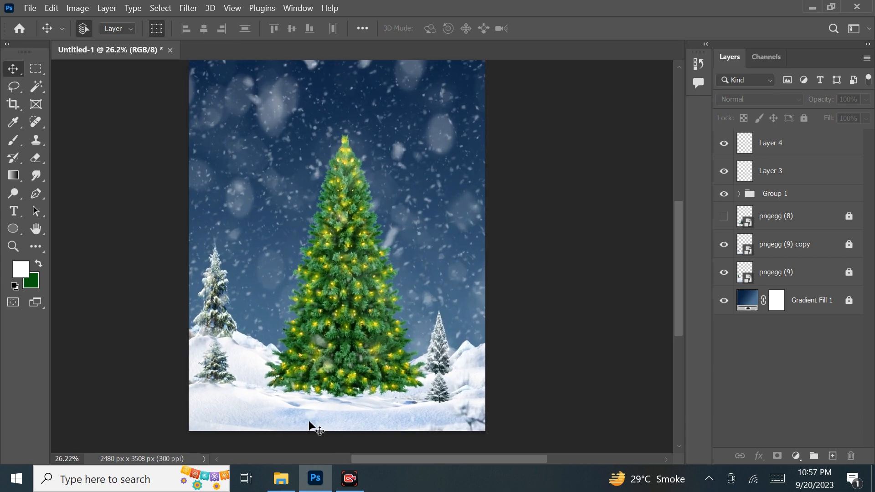
- Place the pine garland image 4 from the png images folder into the poster beside the big tree
{"action": "left_click", "coordinate": [286, 480]}
{"action": "left_click", "coordinate": [602, 339]}
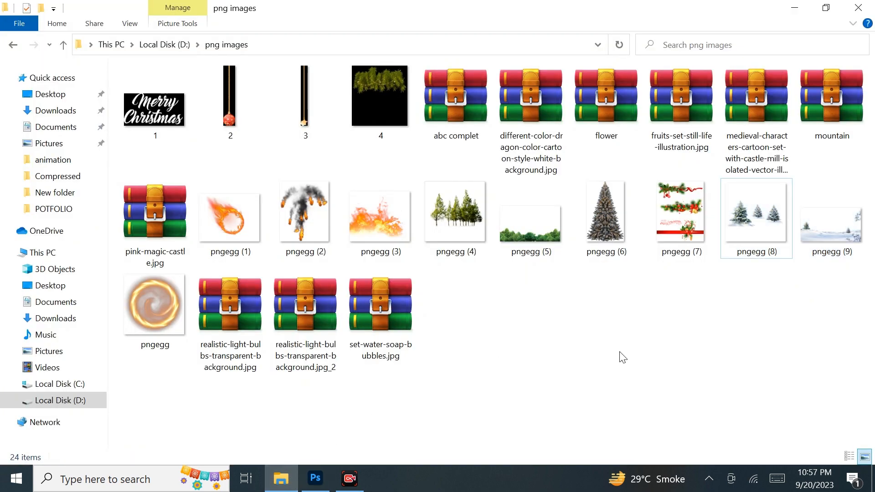
{"action": "left_click_drag", "start_coordinate": [361, 92], "coordinate": [370, 374]}
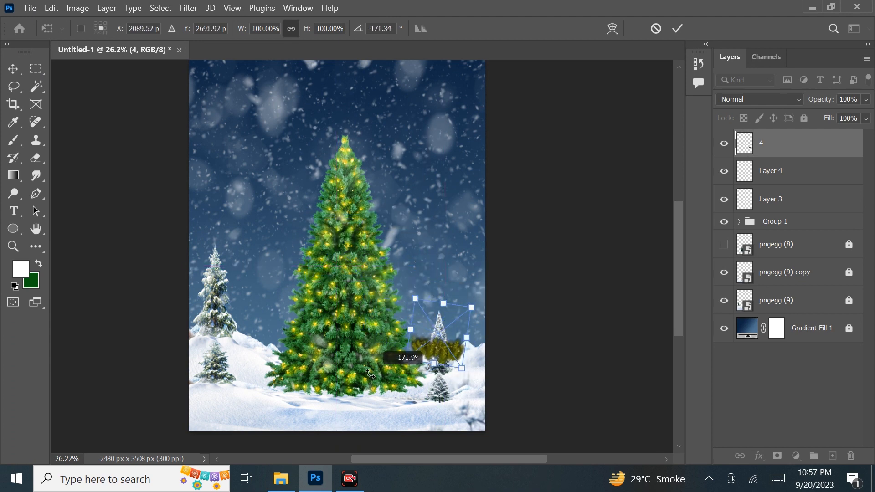
- Place the Merry Christmas lettering, image 1 from the png images folder, over the base of the big tree
{"action": "left_click", "coordinate": [281, 478]}
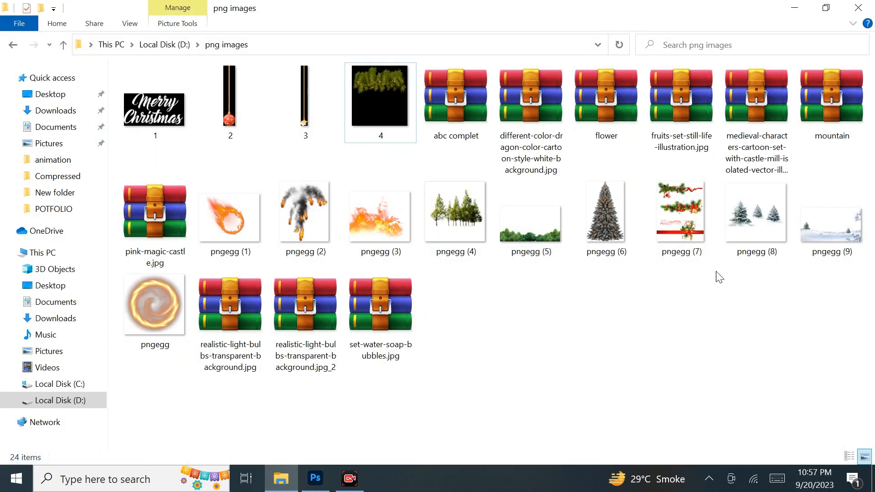
{"action": "left_click_drag", "start_coordinate": [154, 109], "coordinate": [460, 311]}
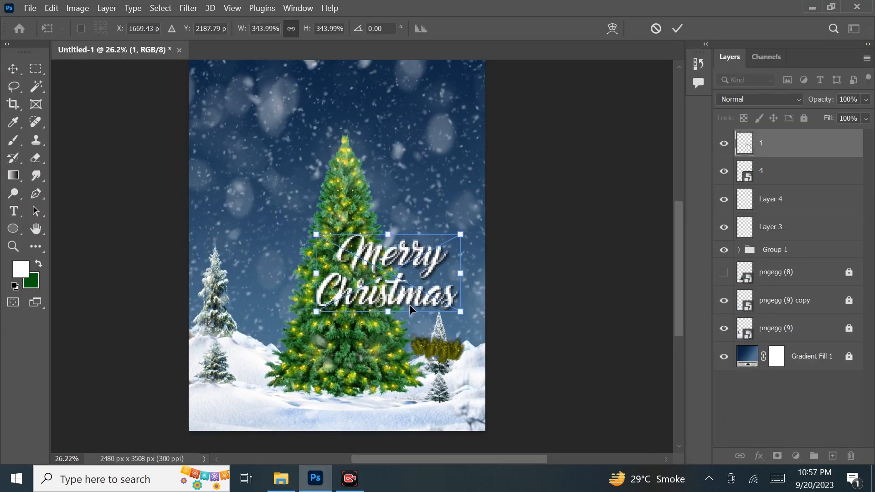
{"action": "left_click_drag", "start_coordinate": [339, 303], "coordinate": [383, 395]}
{"action": "key", "text": "Return"}
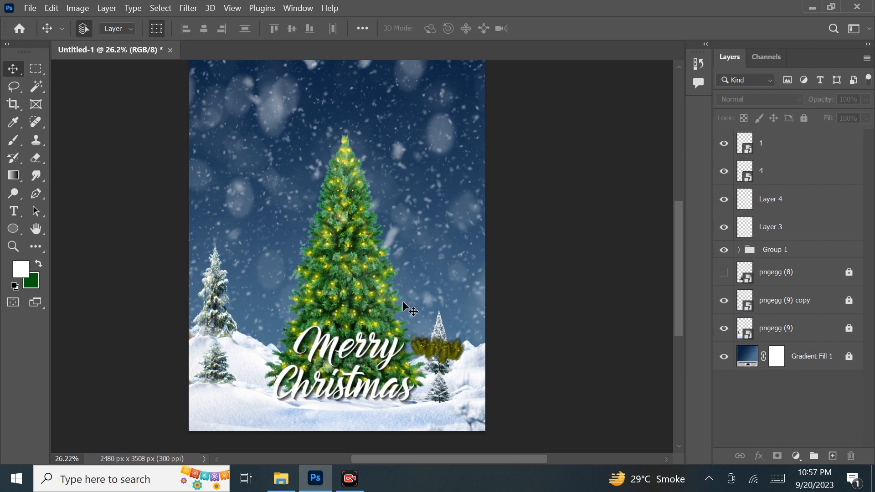
- Add a Bevel & Emboss effect with Contour and Texture to the Merry Christmas layer, adjusting the contour range and texture scale
{"action": "left_click", "coordinate": [759, 455]}
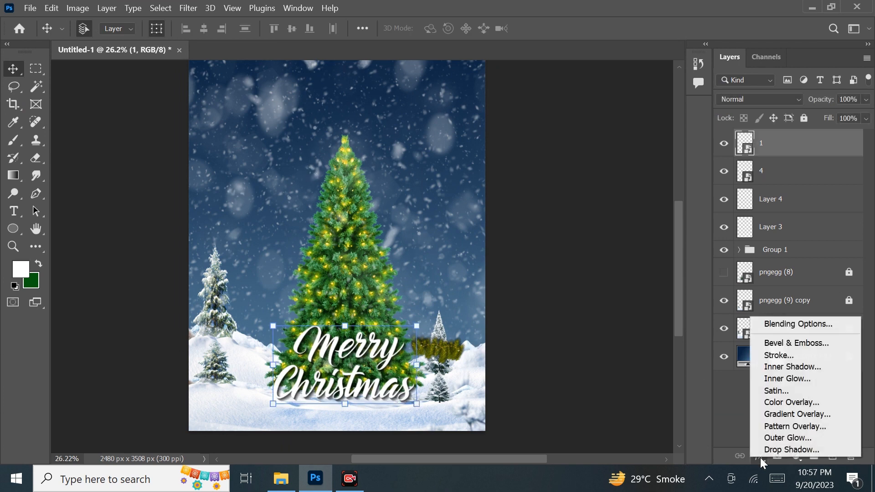
{"action": "left_click", "coordinate": [789, 340]}
{"action": "mouse_move", "coordinate": [298, 54]}
{"action": "left_mouse_down"}
{"action": "mouse_move", "coordinate": [396, 64]}
{"action": "mouse_move", "coordinate": [501, 51]}
{"action": "left_mouse_up"}
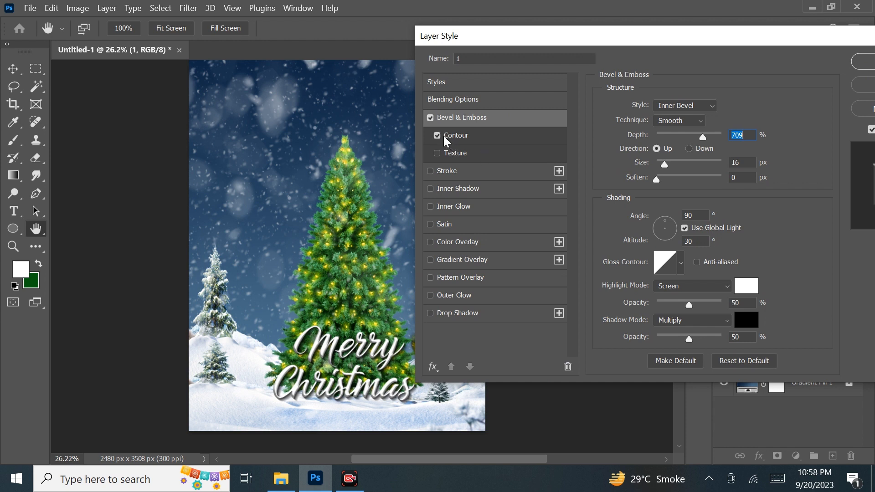
{"action": "left_click_drag", "start_coordinate": [688, 304], "coordinate": [677, 305]}
{"action": "left_click", "coordinate": [482, 154]}
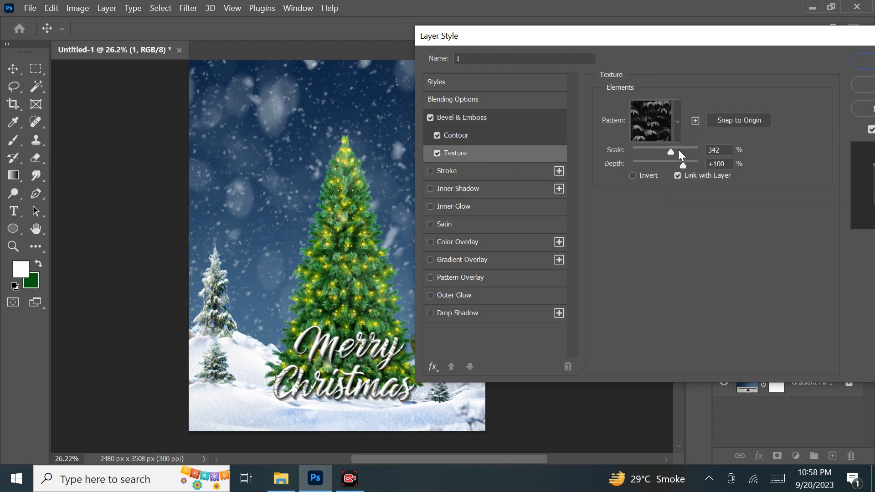
{"action": "left_click_drag", "start_coordinate": [673, 156], "coordinate": [660, 157]}
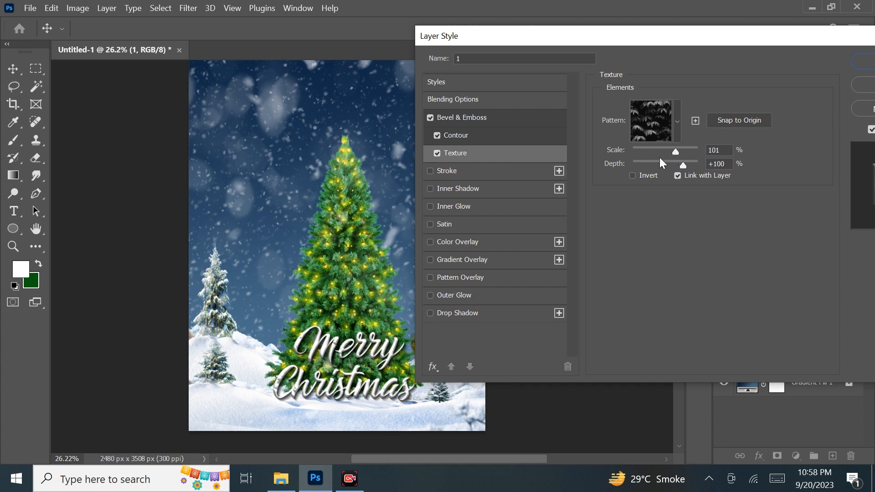
- Set the bevel texture of the lettering to the second pattern in the Water set
{"action": "left_click", "coordinate": [647, 134]}
{"action": "left_click", "coordinate": [581, 218]}
{"action": "left_click", "coordinate": [598, 239]}
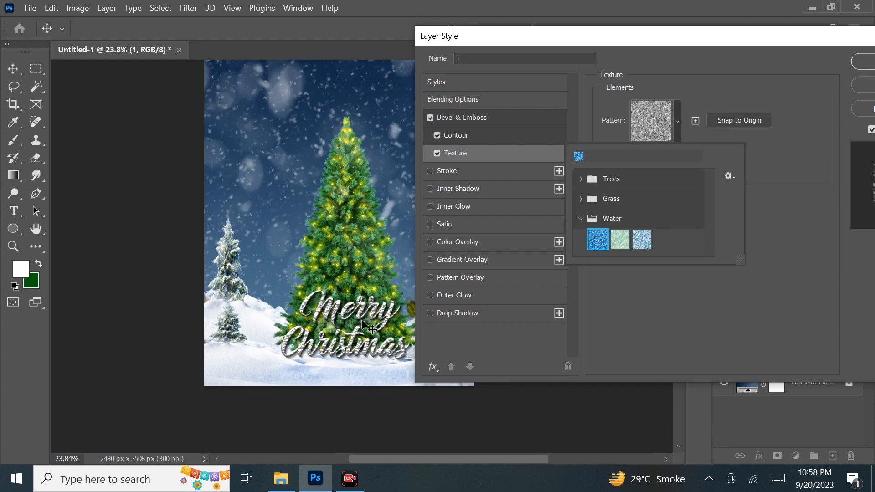
{"action": "left_click", "coordinate": [620, 241]}
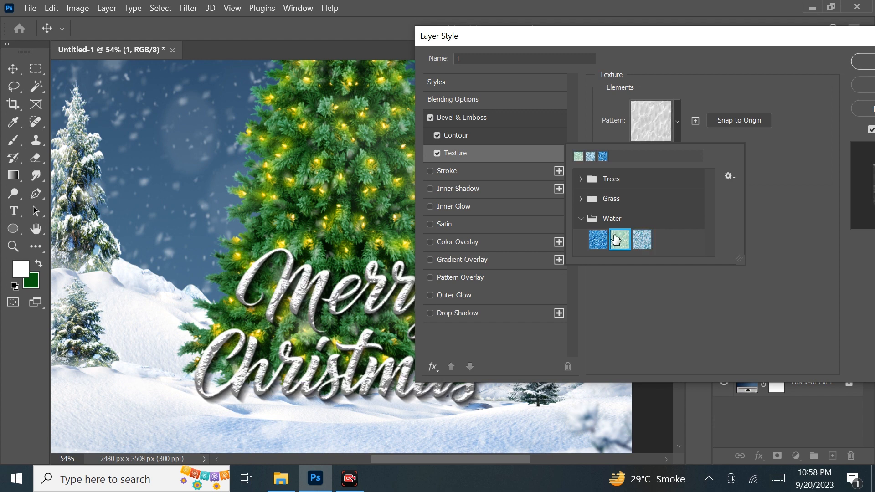
- Try the three Grass patterns as the bevel texture of the lettering
{"action": "left_click", "coordinate": [579, 199]}
{"action": "left_click", "coordinate": [638, 221]}
{"action": "left_click", "coordinate": [619, 221]}
{"action": "left_click", "coordinate": [596, 219]}
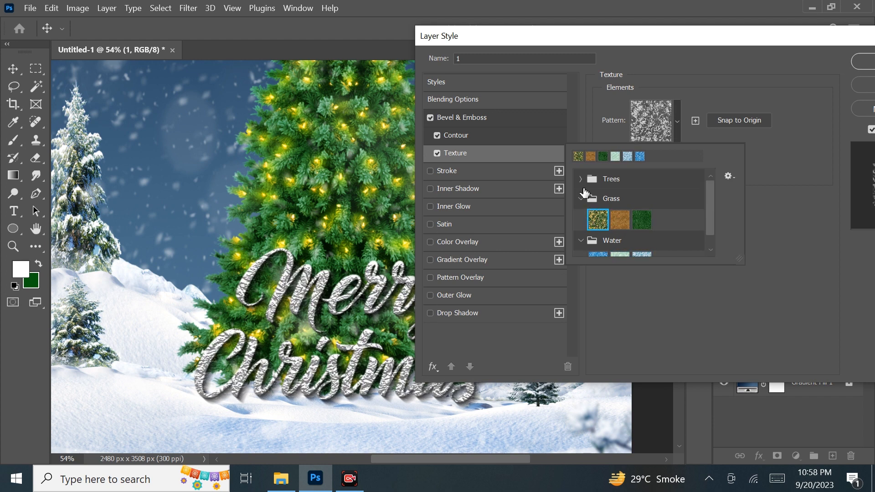
- Try the four Trees patterns as the bevel texture of the lettering
{"action": "left_click", "coordinate": [581, 180]}
{"action": "left_click", "coordinate": [598, 200]}
{"action": "left_click", "coordinate": [615, 204]}
{"action": "left_click", "coordinate": [660, 201]}
{"action": "left_click", "coordinate": [639, 200]}
{"action": "left_click", "coordinate": [615, 201]}
{"action": "left_click", "coordinate": [598, 203]}
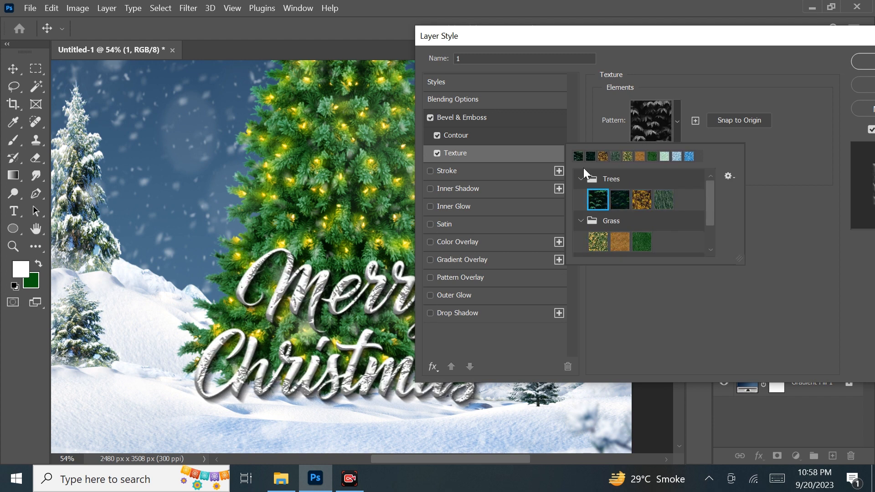
- Return the bevel texture to the second Water pattern, apply the layer style and deselect the layer
{"action": "left_click", "coordinate": [581, 179]}
{"action": "scroll", "coordinate": [606, 224], "scroll_direction": "down", "scroll_amount": 1}
{"action": "scroll", "coordinate": [607, 223], "scroll_direction": "down", "scroll_amount": 1}
{"action": "left_click", "coordinate": [620, 203]}
{"action": "left_click", "coordinate": [619, 246]}
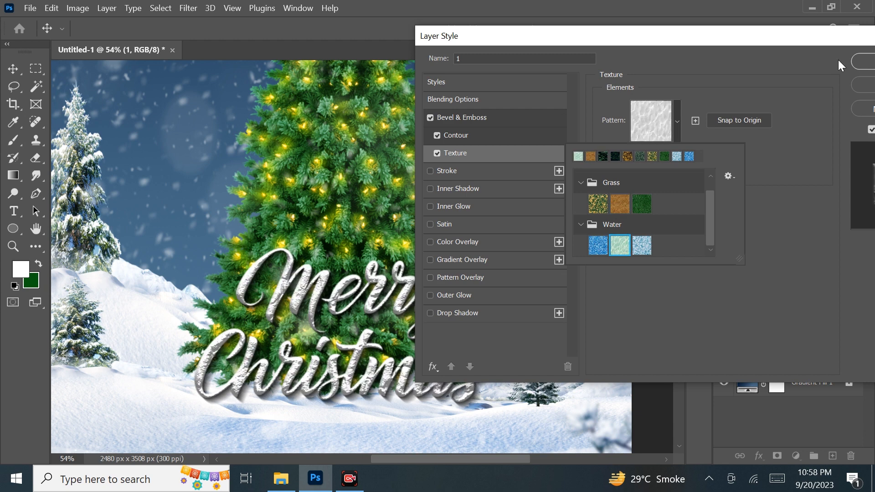
{"action": "left_click", "coordinate": [859, 61]}
{"action": "scroll", "coordinate": [492, 216], "scroll_direction": "down", "scroll_amount": 4}
{"action": "left_click", "coordinate": [518, 218]}
{"action": "left_click", "coordinate": [600, 303]}
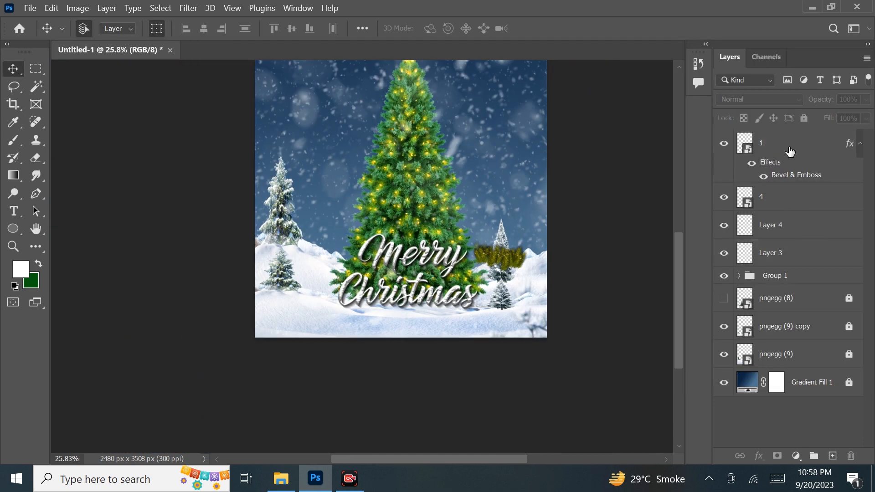
- Create a new group above the lettering layer and move garland layer 4 into it
{"action": "left_click", "coordinate": [783, 152]}
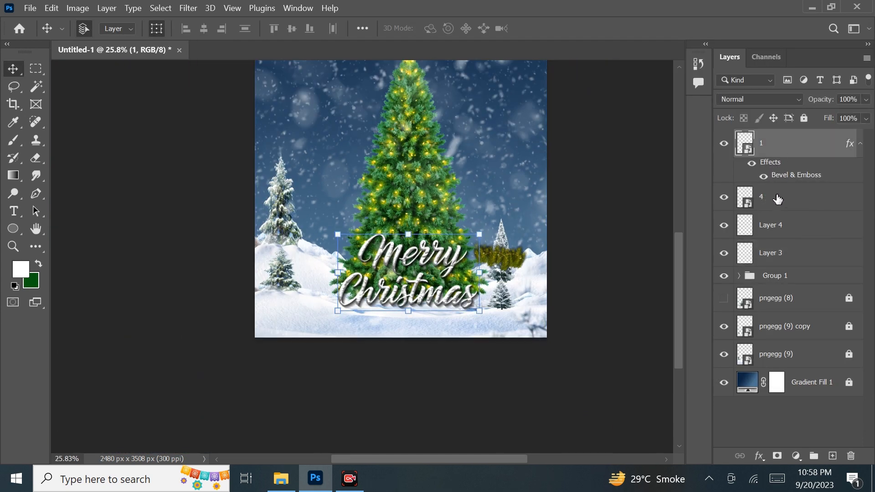
{"action": "left_click", "coordinate": [813, 455]}
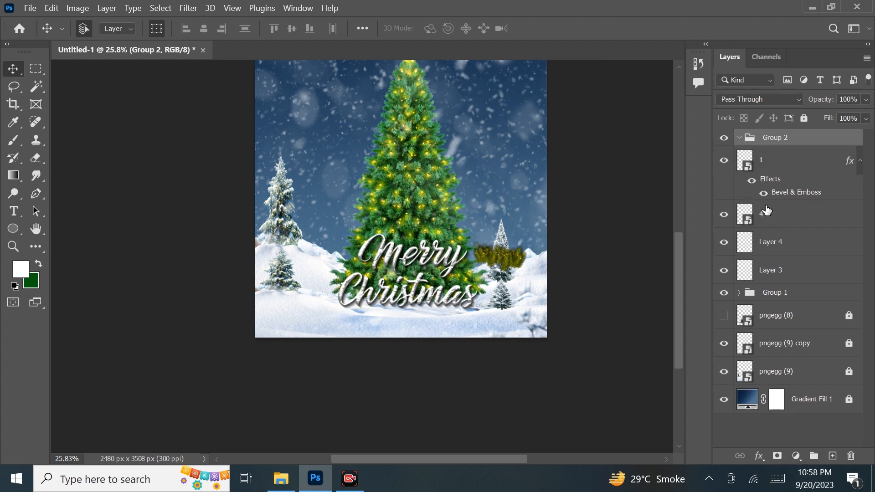
{"action": "left_click", "coordinate": [755, 226]}
{"action": "left_click_drag", "start_coordinate": [777, 205], "coordinate": [775, 139]}
{"action": "left_click", "coordinate": [738, 138]}
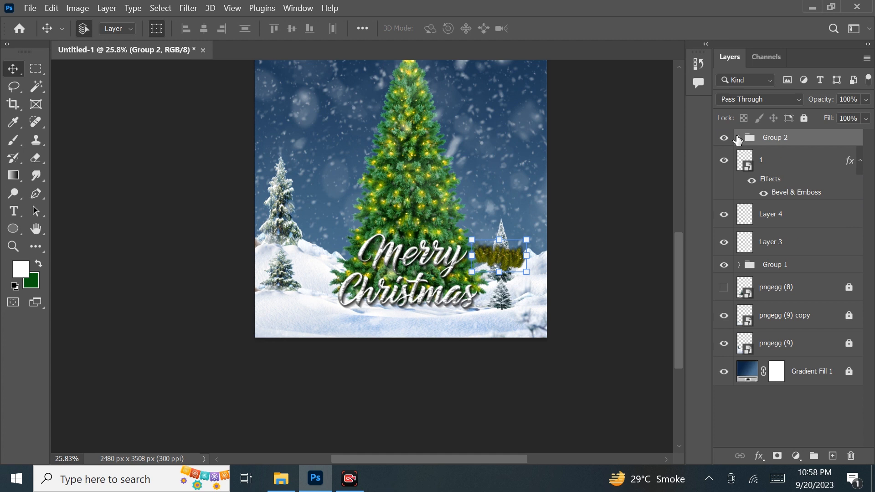
- Group the lettering layer 1 together with Layer 4 and Layer 3
{"action": "left_click", "coordinate": [774, 178]}
{"action": "left_click", "coordinate": [798, 244], "text": "shift"}
{"action": "key", "text": "ctrl+g"}
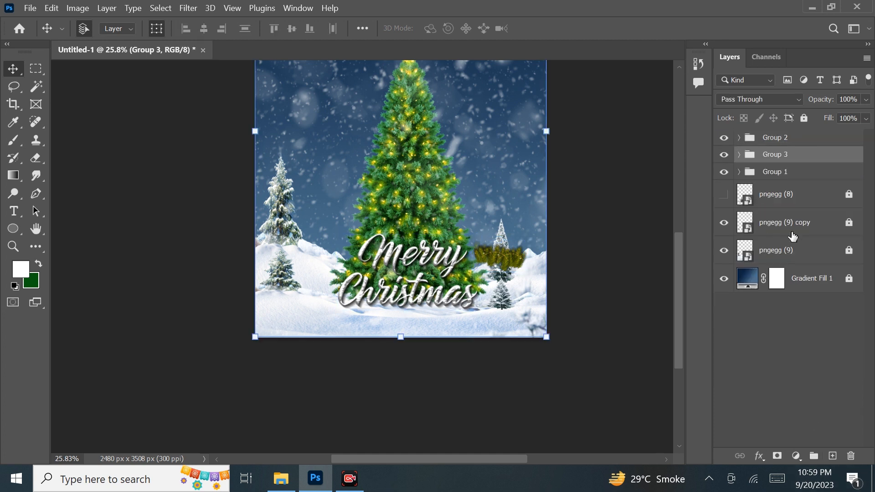
- Move the lettering layer 1 out of Group 3 into Group 2, above garland layer 4
{"action": "left_click", "coordinate": [772, 144]}
{"action": "left_click", "coordinate": [739, 138]}
{"action": "left_click", "coordinate": [736, 160]}
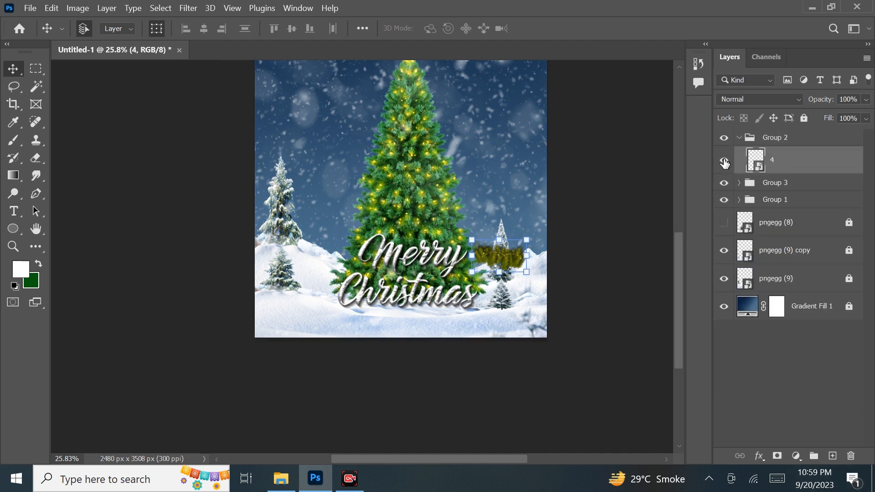
{"action": "left_click", "coordinate": [725, 162]}
{"action": "left_click", "coordinate": [724, 162]}
{"action": "left_click", "coordinate": [742, 183]}
{"action": "left_click", "coordinate": [738, 184]}
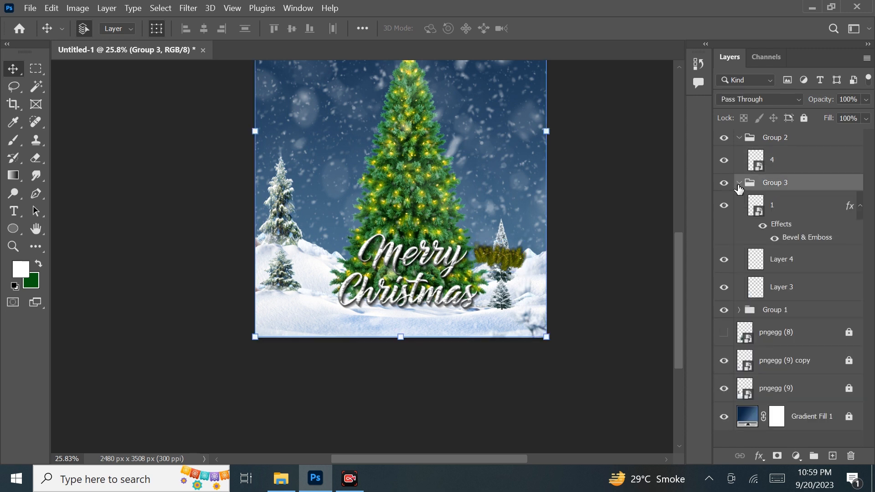
{"action": "left_click", "coordinate": [722, 206]}
{"action": "left_click", "coordinate": [721, 206]}
{"action": "left_click_drag", "start_coordinate": [776, 203], "coordinate": [783, 157]}
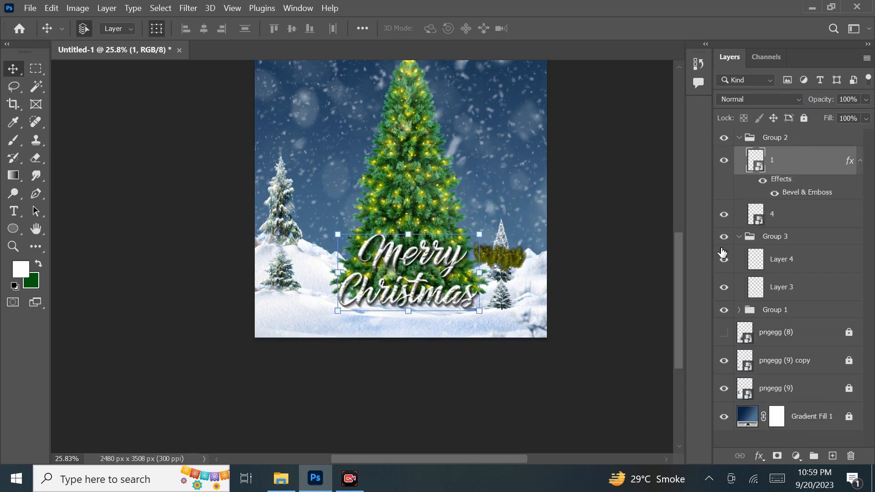
{"action": "left_click", "coordinate": [739, 236]}
- Move the garland below the end of the word Christmas, rotate it so the branches hang downward, and stack it above the lettering layer
{"action": "left_click", "coordinate": [782, 208]}
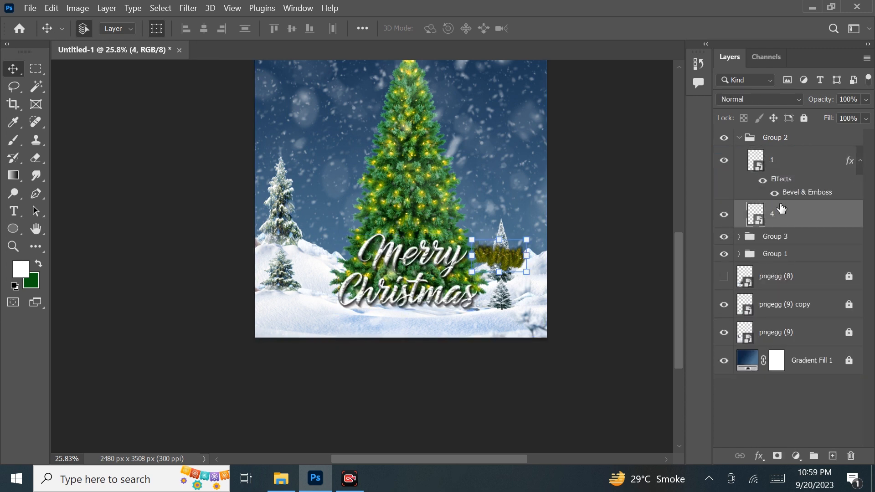
{"action": "left_click_drag", "start_coordinate": [475, 284], "coordinate": [455, 312]}
{"action": "scroll", "coordinate": [454, 311], "scroll_direction": "up", "scroll_amount": 6}
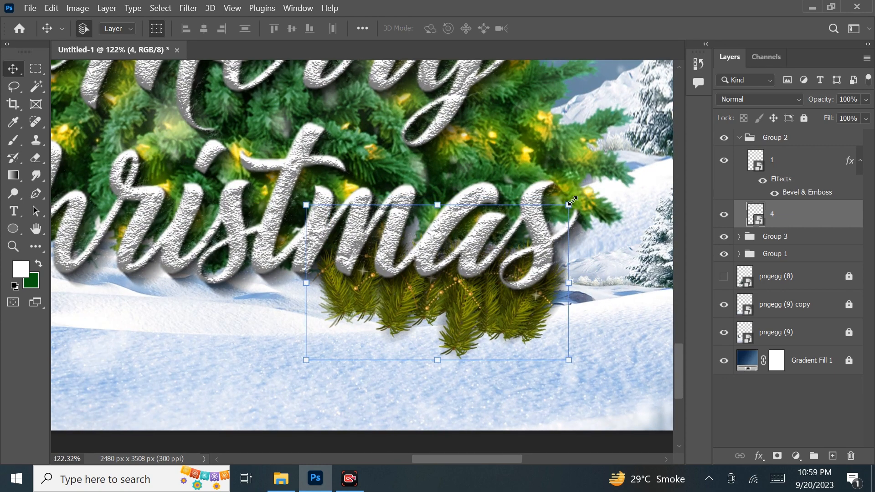
{"action": "left_click_drag", "start_coordinate": [572, 201], "coordinate": [357, 331]}
{"action": "left_click_drag", "start_coordinate": [796, 218], "coordinate": [795, 150]}
{"action": "left_click_drag", "start_coordinate": [501, 201], "coordinate": [515, 295]}
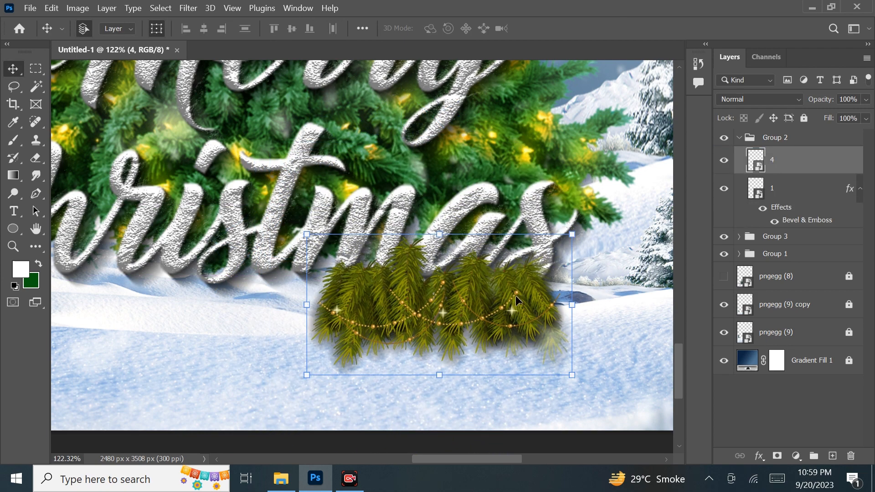
- Duplicate the garland twice toward the left so the row spans the full width of the word Christmas
{"action": "scroll", "coordinate": [516, 296], "scroll_direction": "down", "scroll_amount": 6}
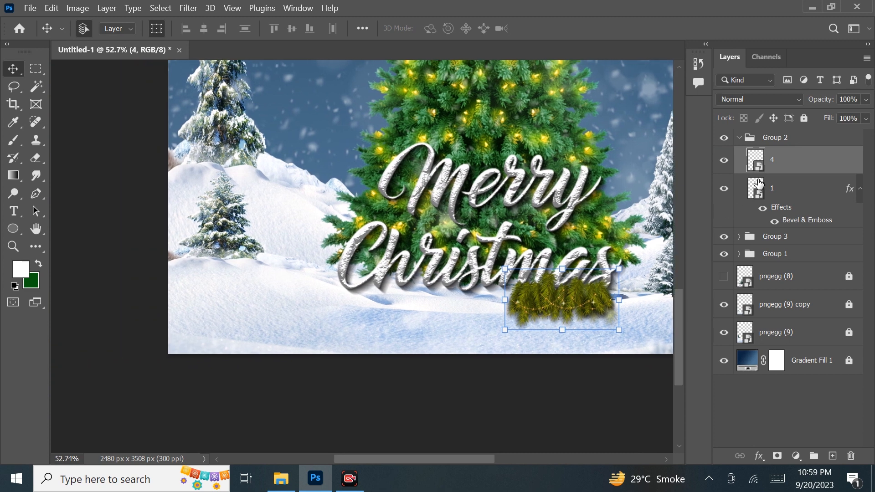
{"action": "left_click_drag", "start_coordinate": [580, 300], "coordinate": [411, 296]}
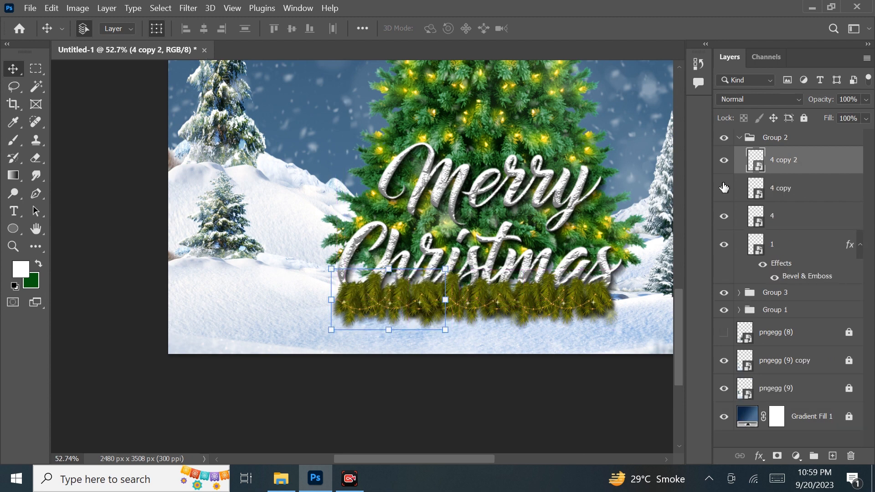
{"action": "left_click", "coordinate": [724, 188]}
{"action": "left_click", "coordinate": [724, 188]}
- Set the blend mode of the three garland layers 4, 4 copy and 4 copy 2 to Linear Light
{"action": "left_click", "coordinate": [775, 216], "text": "shift"}
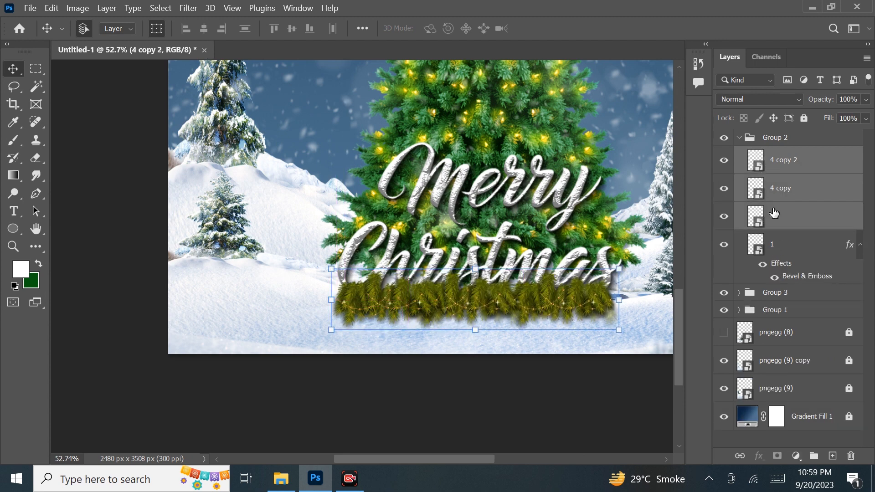
{"action": "left_click", "coordinate": [800, 97]}
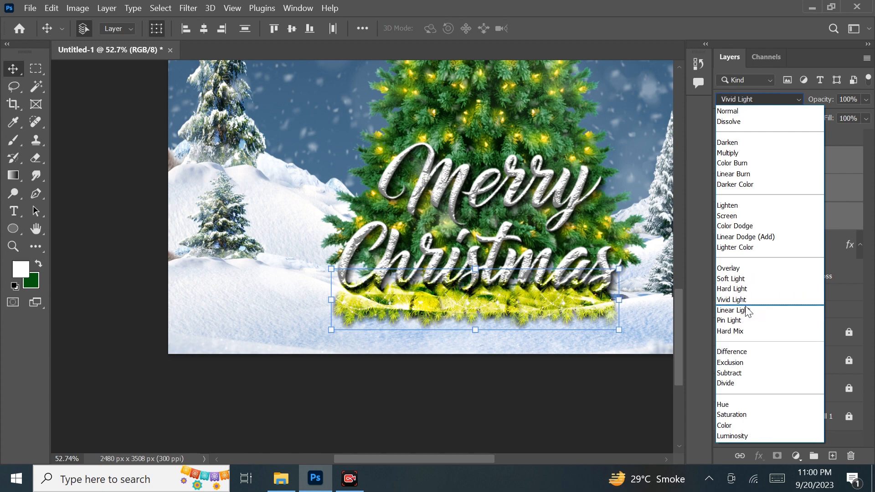
{"action": "left_click", "coordinate": [745, 310]}
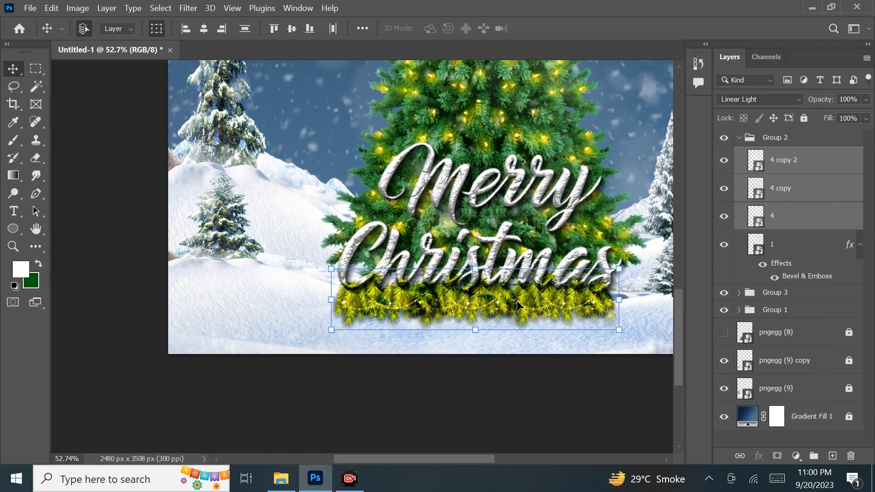
- Move the lettering layer 1 above the three garland layers within Group 2
{"action": "left_click", "coordinate": [567, 327]}
{"action": "scroll", "coordinate": [572, 306], "scroll_direction": "up", "scroll_amount": 5}
{"action": "left_click", "coordinate": [625, 292]}
{"action": "left_click_drag", "start_coordinate": [608, 335], "coordinate": [493, 363]}
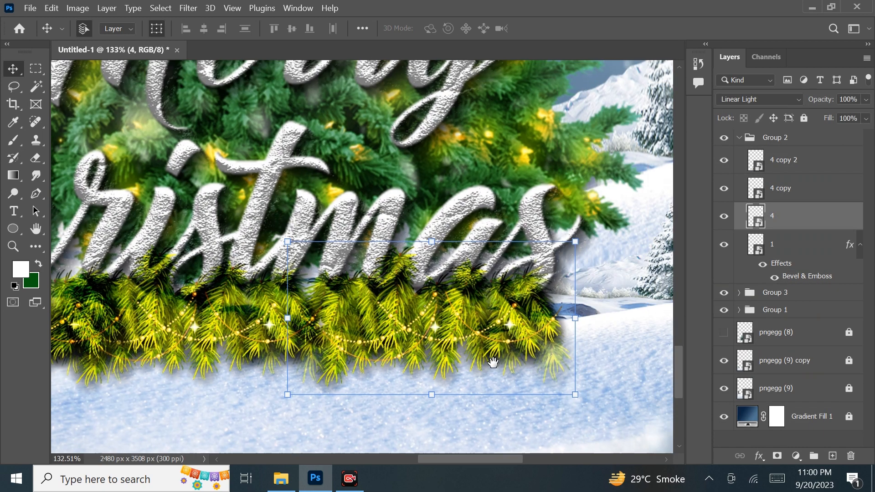
{"action": "left_click", "coordinate": [775, 244]}
{"action": "left_click", "coordinate": [725, 244]}
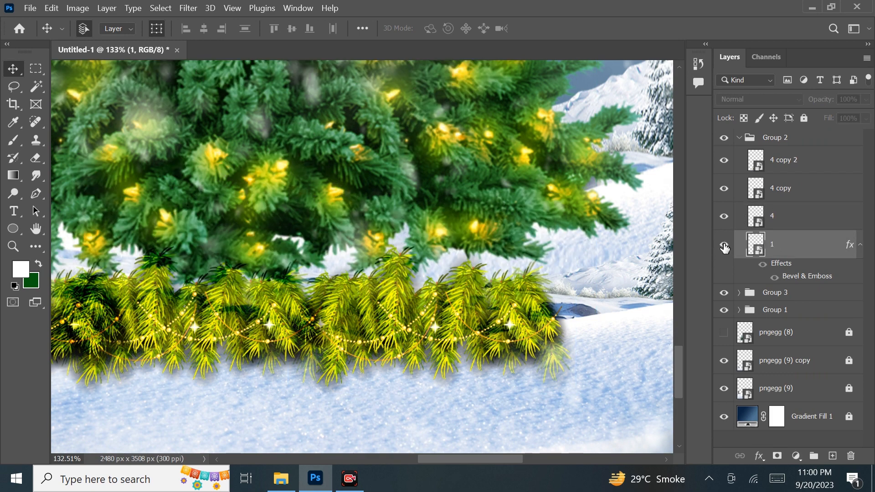
{"action": "left_click", "coordinate": [724, 245]}
{"action": "left_click_drag", "start_coordinate": [778, 243], "coordinate": [793, 143]}
- Shift the Merry Christmas lettering slightly down so it overlaps the top of the garland row
{"action": "left_click_drag", "start_coordinate": [608, 285], "coordinate": [646, 301]}
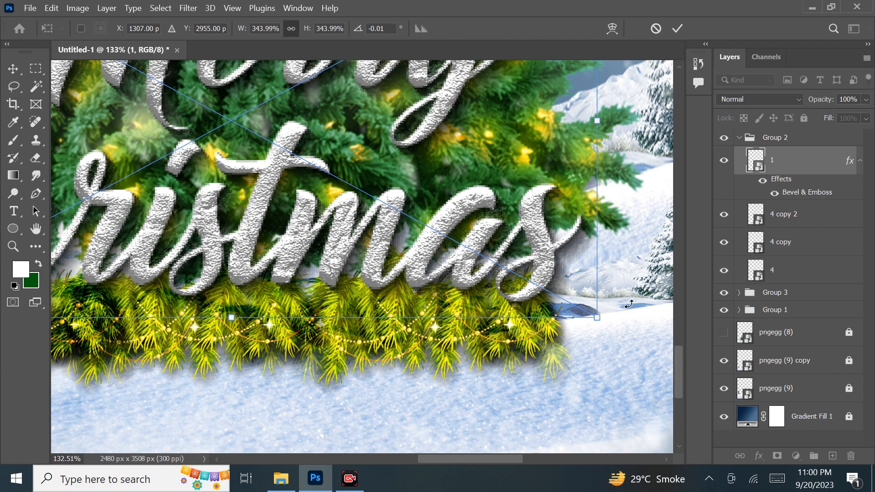
{"action": "left_click", "coordinate": [13, 69]}
{"action": "left_click", "coordinate": [563, 394]}
{"action": "scroll", "coordinate": [532, 348], "scroll_direction": "down", "scroll_amount": 9}
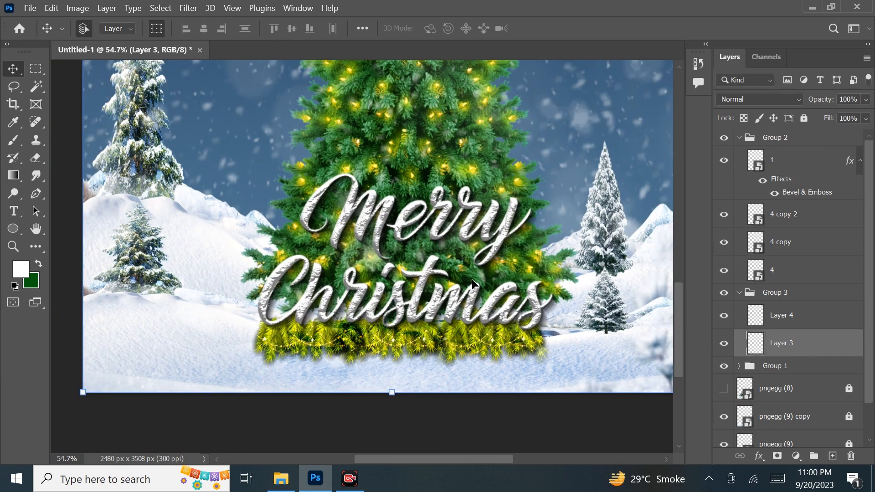
{"action": "left_click", "coordinate": [465, 302]}
{"action": "left_click_drag", "start_coordinate": [465, 302], "coordinate": [465, 310]}
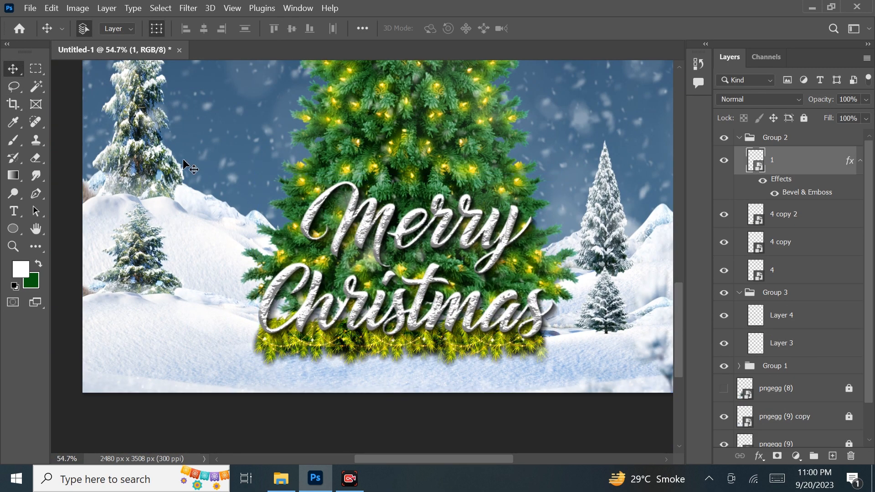
- Place bauble image 2 from the png images folder near the h of Christmas and move its layer below lettering layer 1
{"action": "left_click", "coordinate": [184, 164]}
{"action": "left_click", "coordinate": [281, 479]}
{"action": "left_click_drag", "start_coordinate": [231, 96], "coordinate": [395, 316]}
{"action": "left_click_drag", "start_coordinate": [364, 241], "coordinate": [319, 231]}
{"action": "left_click_drag", "start_coordinate": [767, 144], "coordinate": [747, 228]}
{"action": "scroll", "coordinate": [344, 286], "scroll_direction": "up", "scroll_amount": 2}
{"action": "scroll", "coordinate": [344, 286], "scroll_direction": "up", "scroll_amount": 3}
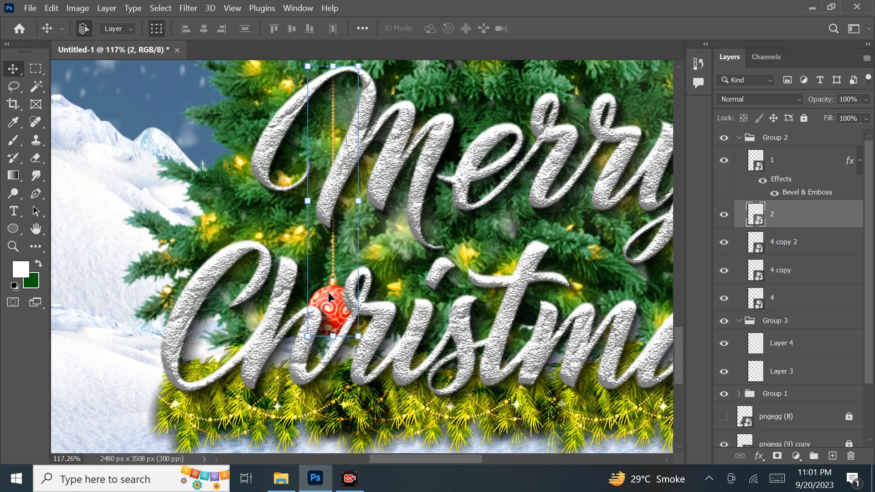
- Duplicate the hanging bauble twice toward the right, with one copy under the M of Merry and one beside the t of Christmas
{"action": "left_click_drag", "start_coordinate": [329, 291], "coordinate": [420, 283]}
{"action": "left_click_drag", "start_coordinate": [421, 250], "coordinate": [566, 298]}
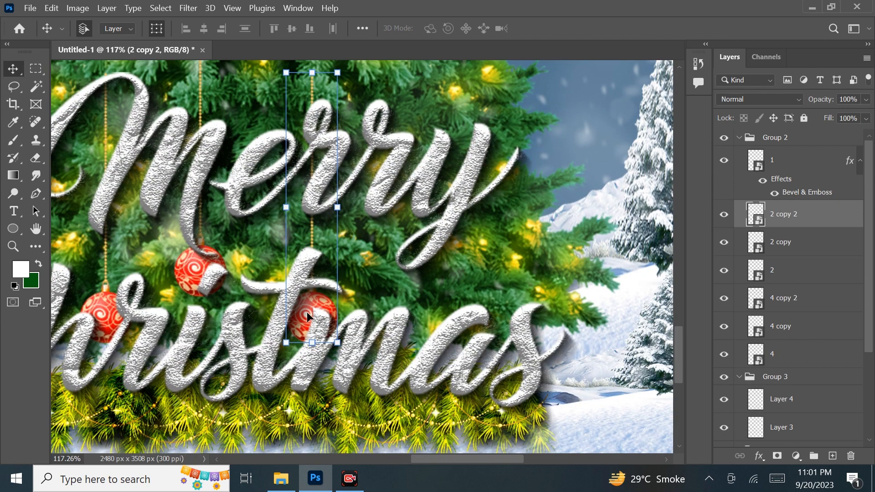
{"action": "left_click_drag", "start_coordinate": [307, 312], "coordinate": [360, 283], "text": "alt"}
{"action": "left_click_drag", "start_coordinate": [311, 300], "coordinate": [383, 287]}
{"action": "left_click_drag", "start_coordinate": [302, 303], "coordinate": [327, 300]}
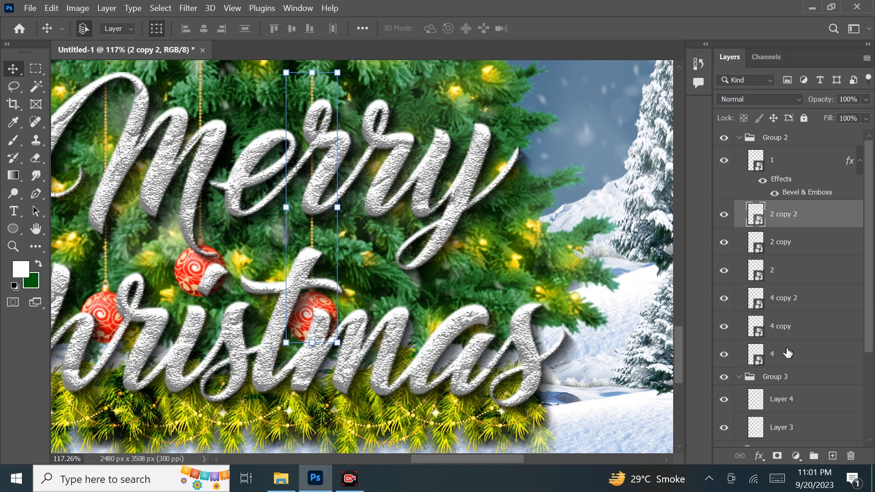
- Hide garland layer 4 and lock Group 3
{"action": "left_click", "coordinate": [781, 354]}
{"action": "left_click", "coordinate": [724, 354]}
{"action": "left_click", "coordinate": [724, 354]}
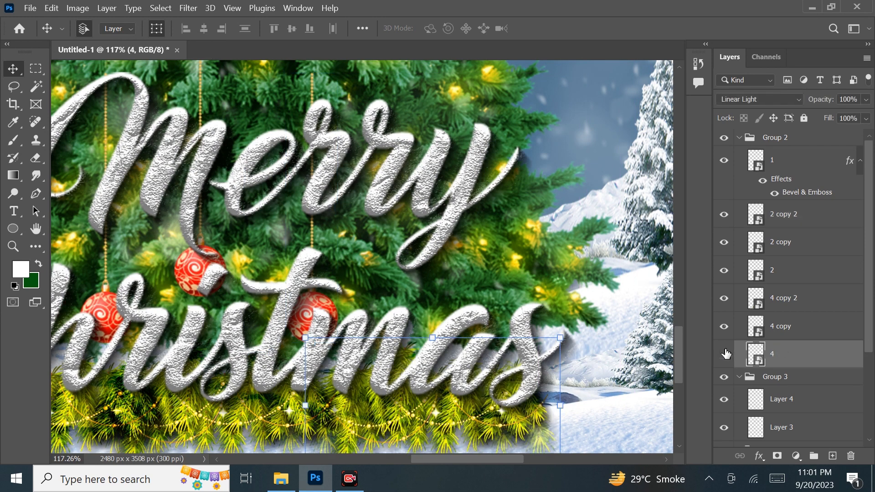
{"action": "left_click", "coordinate": [724, 354]}
{"action": "left_click", "coordinate": [774, 377]}
{"action": "left_click", "coordinate": [804, 118]}
- Identify the bauble and lettering layers, and lock lettering layer 1
{"action": "left_click", "coordinate": [782, 293]}
{"action": "left_click", "coordinate": [783, 270]}
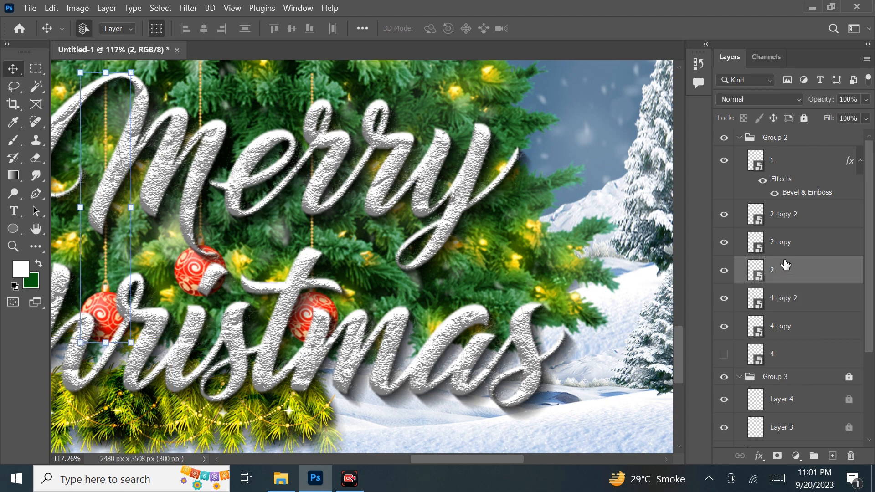
{"action": "left_click", "coordinate": [785, 241]}
{"action": "left_click", "coordinate": [785, 221]}
{"action": "left_click", "coordinate": [724, 164]}
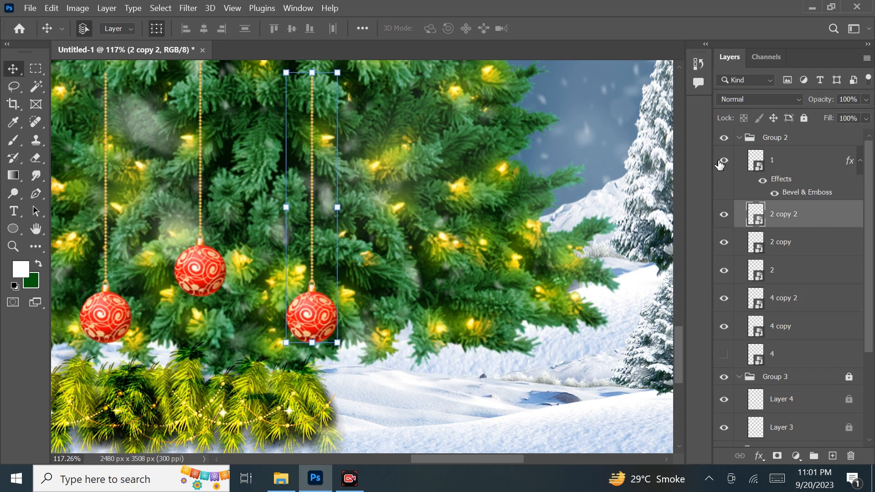
{"action": "left_click", "coordinate": [804, 166]}
{"action": "left_click", "coordinate": [804, 118]}
{"action": "left_click", "coordinate": [785, 214]}
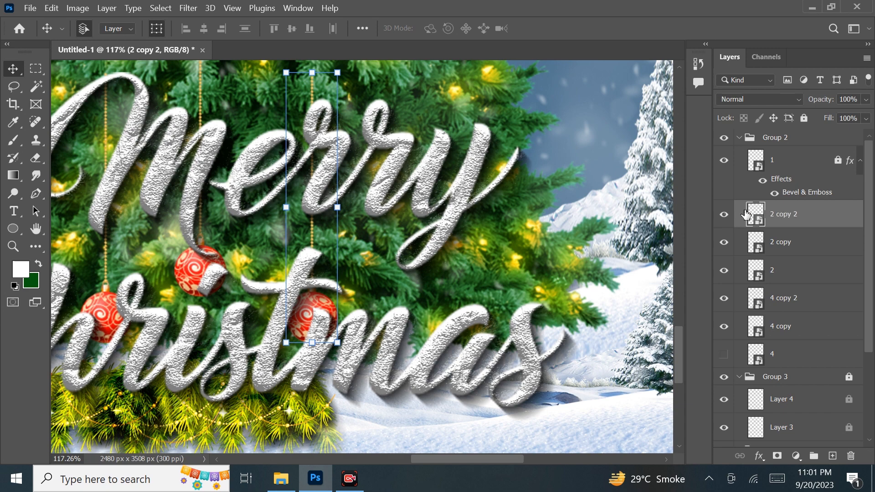
{"action": "left_click_drag", "start_coordinate": [312, 303], "coordinate": [377, 287]}
{"action": "key", "text": "ctrl+z"}
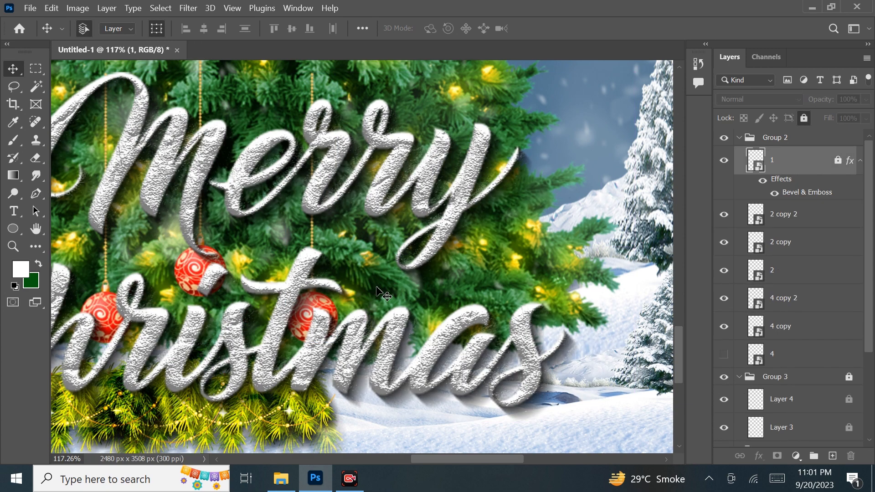
- Duplicate bauble layer 2 copy 2 and place the copy under the y of Merry, above the a of Christmas
{"action": "left_click", "coordinate": [782, 215]}
{"action": "key", "text": "ctrl+j"}
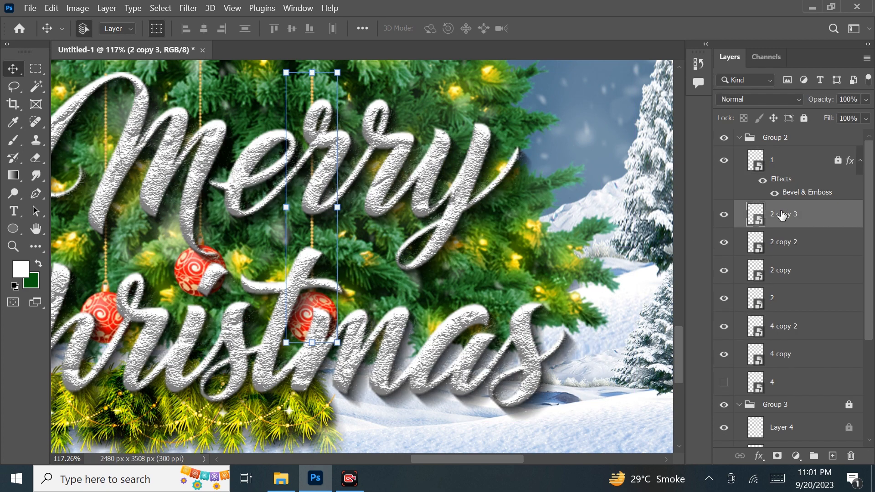
{"action": "left_click_drag", "start_coordinate": [318, 232], "coordinate": [421, 202]}
{"action": "scroll", "coordinate": [422, 202], "scroll_direction": "down", "scroll_amount": 3}
{"action": "scroll", "coordinate": [419, 195], "scroll_direction": "down", "scroll_amount": 1}
{"action": "scroll", "coordinate": [420, 195], "scroll_direction": "up", "scroll_amount": 2}
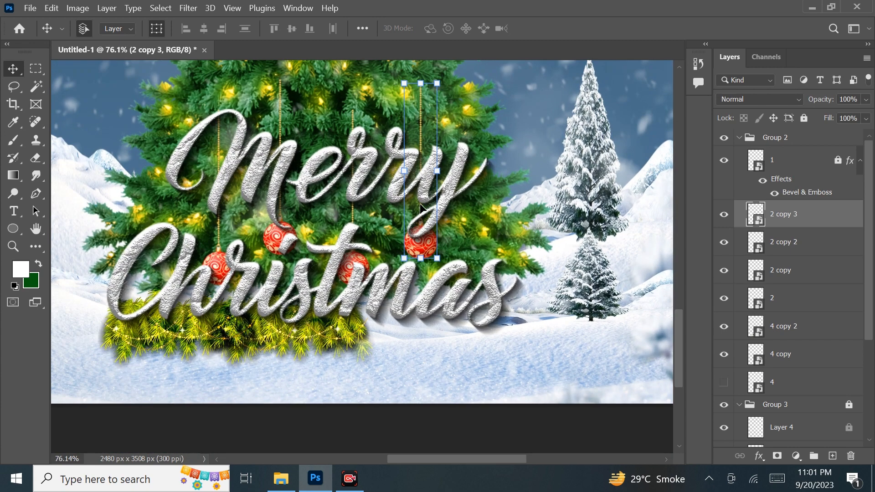
{"action": "left_click_drag", "start_coordinate": [421, 113], "coordinate": [426, 128]}
- Rasterize bauble layers 2 copy 3 and 2 copy 2 and erase the upper parts of their strings
{"action": "key", "text": "e"}
{"action": "left_click", "coordinate": [432, 130]}
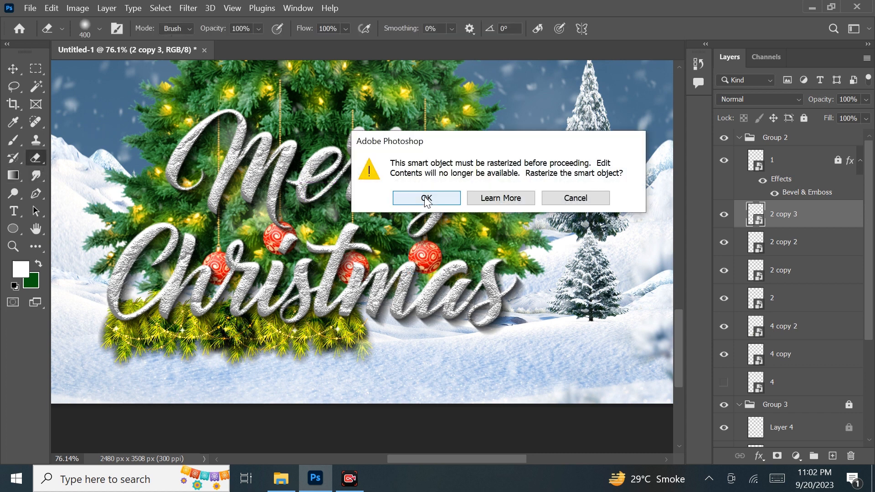
{"action": "key", "text": "Return"}
{"action": "left_click", "coordinate": [789, 242]}
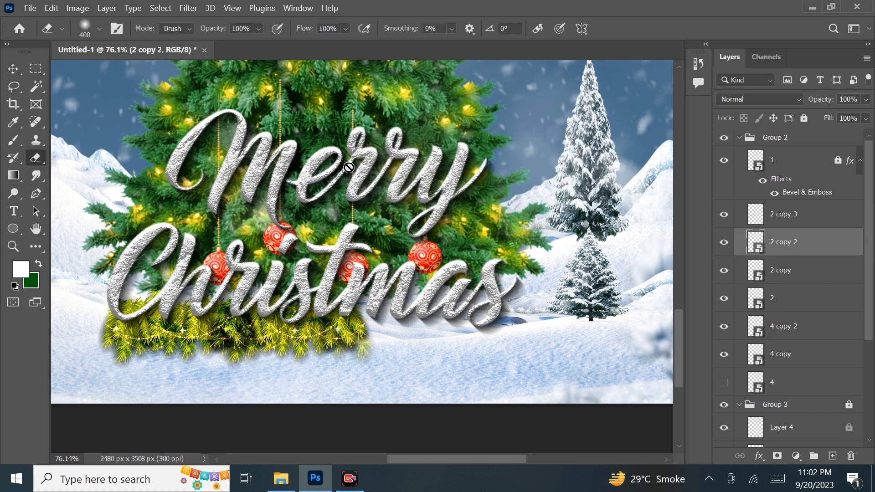
{"action": "left_click", "coordinate": [349, 167]}
{"action": "key", "text": "Return"}
- Rasterize bauble layers 2 copy and 2 for erasing the upper parts of their strings
{"action": "left_click", "coordinate": [848, 264]}
{"action": "left_click", "coordinate": [310, 130]}
{"action": "key", "text": "Return"}
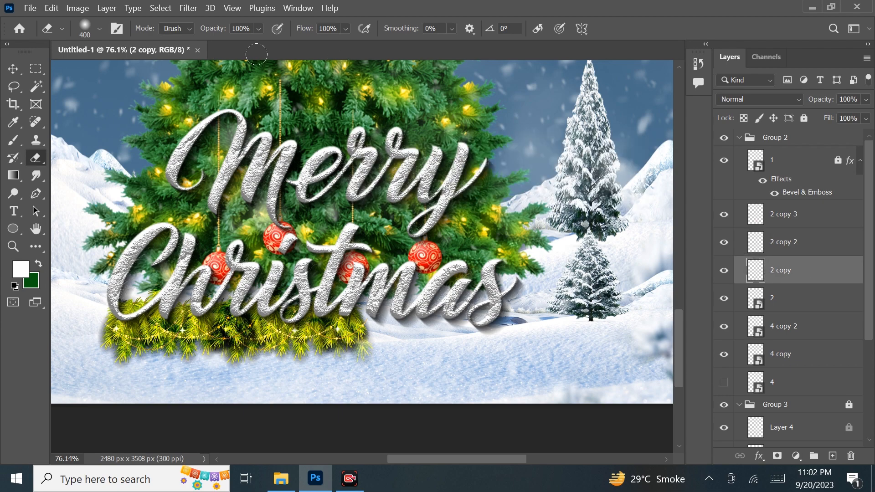
{"action": "left_click", "coordinate": [784, 297]}
{"action": "left_click", "coordinate": [266, 168]}
{"action": "key", "text": "Return"}
- Reduce the eraser size to 125 px and erase the top of the first bauble's string around the M of Merry
{"action": "scroll", "coordinate": [266, 167], "scroll_direction": "up", "scroll_amount": 5}
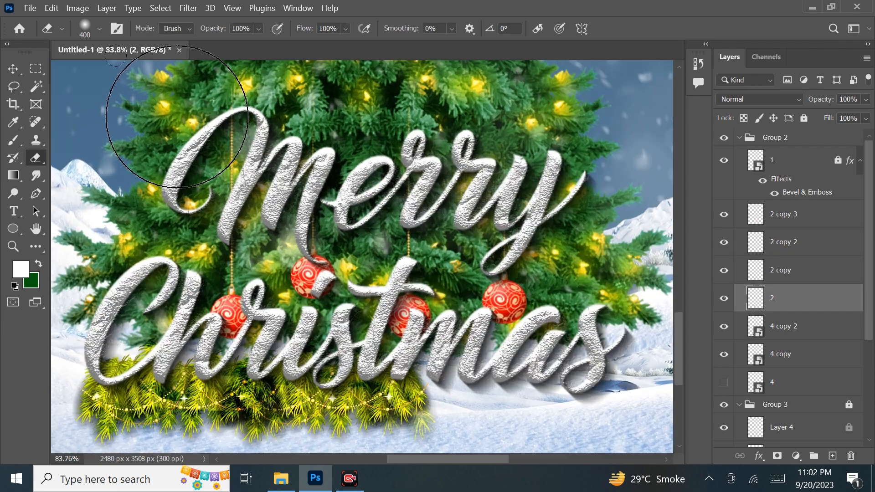
{"action": "scroll", "coordinate": [265, 168], "scroll_direction": "up", "scroll_amount": 3}
{"action": "key", "text": "bracketleft"}
{"action": "key", "text": "bracketleft"}
{"action": "key", "text": "bracketleft"}
{"action": "key", "text": "bracketleft"}
{"action": "key", "text": "bracketleft"}
{"action": "key", "text": "bracketleft"}
{"action": "key", "text": "bracketleft"}
{"action": "key", "text": "bracketleft"}
{"action": "key", "text": "bracketleft"}
{"action": "key", "text": "bracketleft"}
{"action": "key", "text": "bracketleft"}
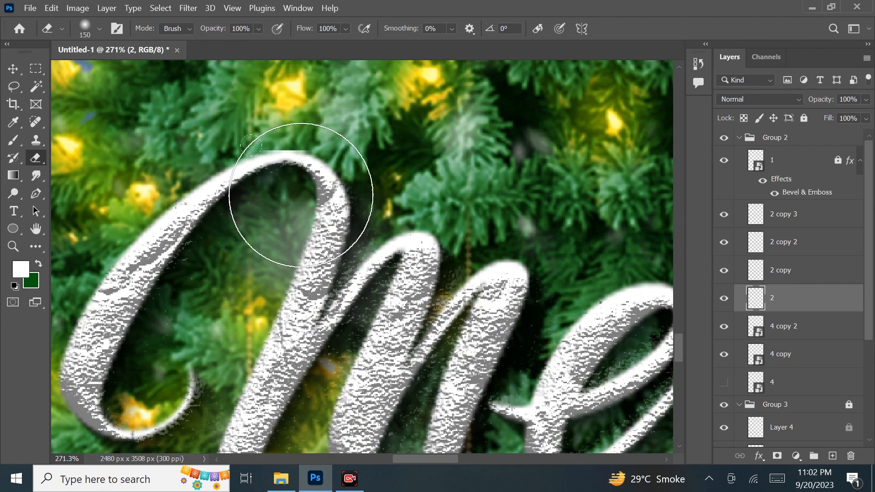
{"action": "scroll", "coordinate": [300, 195], "scroll_direction": "down", "scroll_amount": 6}
{"action": "scroll", "coordinate": [287, 174], "scroll_direction": "down", "scroll_amount": 3}
- Place hanging star image 3 from the png images folder over the M of Merry and move its layer above lettering layer 1
{"action": "left_click", "coordinate": [288, 478]}
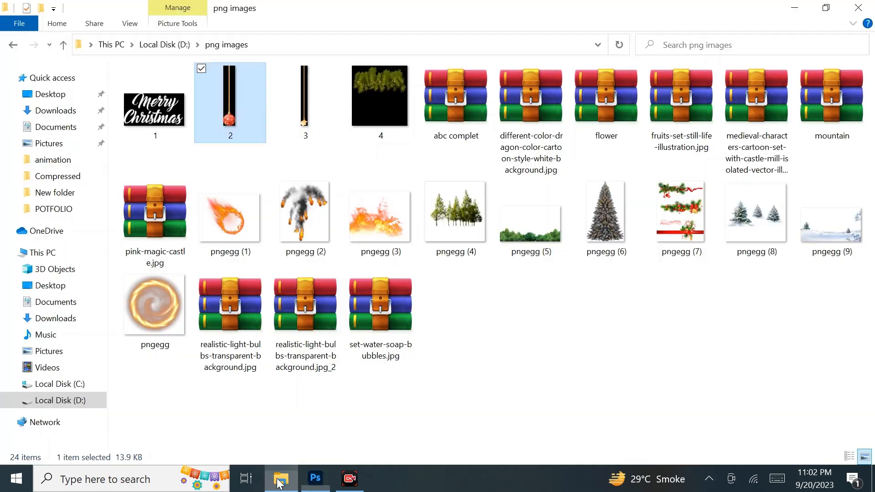
{"action": "left_click_drag", "start_coordinate": [309, 113], "coordinate": [317, 249]}
{"action": "scroll", "coordinate": [316, 249], "scroll_direction": "up", "scroll_amount": 3}
{"action": "left_click_drag", "start_coordinate": [376, 245], "coordinate": [295, 239]}
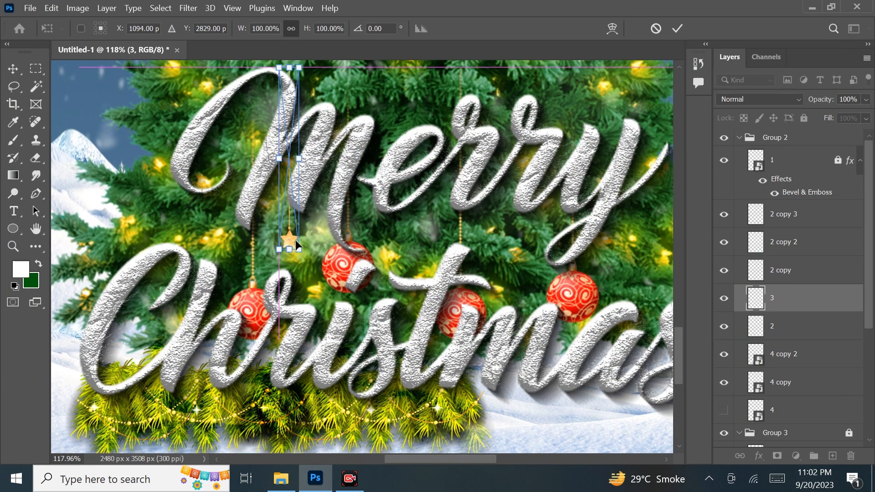
{"action": "key", "text": "Return"}
{"action": "key", "text": "e"}
{"action": "left_click_drag", "start_coordinate": [762, 294], "coordinate": [788, 158]}
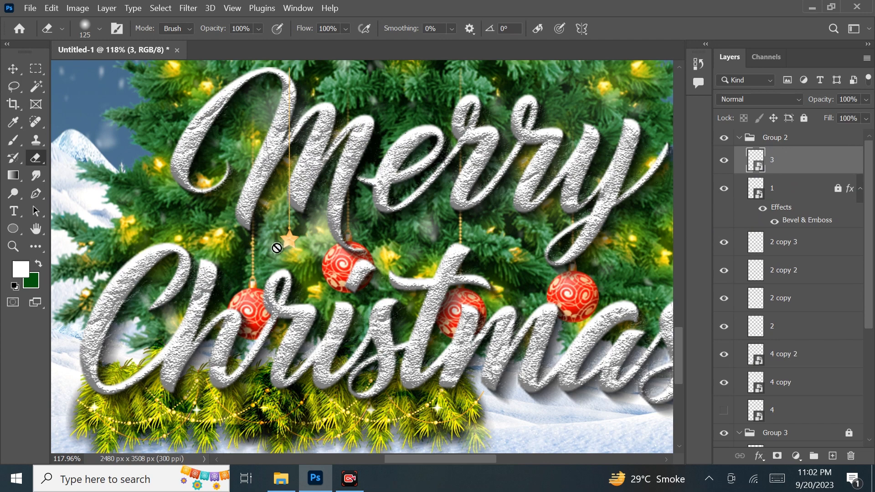
- Enlarge the hanging star to about 274% and duplicate it four times in a row between the words Merry and Christmas
{"action": "left_click", "coordinate": [290, 246]}
{"action": "left_click", "coordinate": [569, 196]}
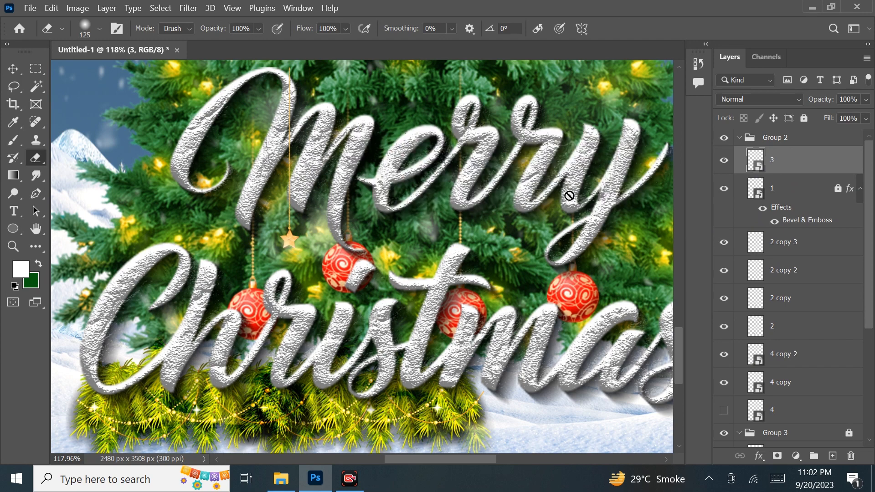
{"action": "left_click", "coordinate": [14, 69]}
{"action": "mouse_move", "coordinate": [290, 239]}
{"action": "left_mouse_down"}
{"action": "mouse_move", "coordinate": [248, 240]}
{"action": "mouse_move", "coordinate": [243, 232]}
{"action": "mouse_move", "coordinate": [228, 261]}
{"action": "mouse_move", "coordinate": [342, 352]}
{"action": "left_mouse_up"}
{"action": "scroll", "coordinate": [345, 338], "scroll_direction": "down", "scroll_amount": 4}
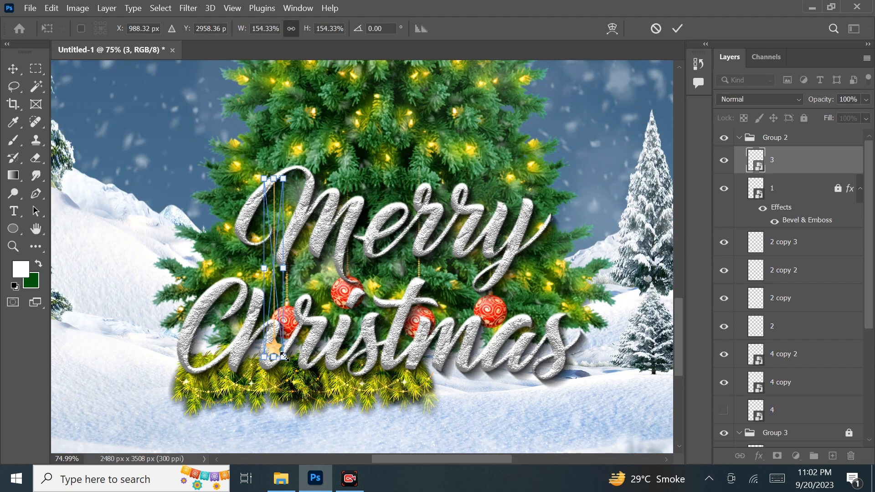
{"action": "left_click_drag", "start_coordinate": [284, 357], "coordinate": [318, 270]}
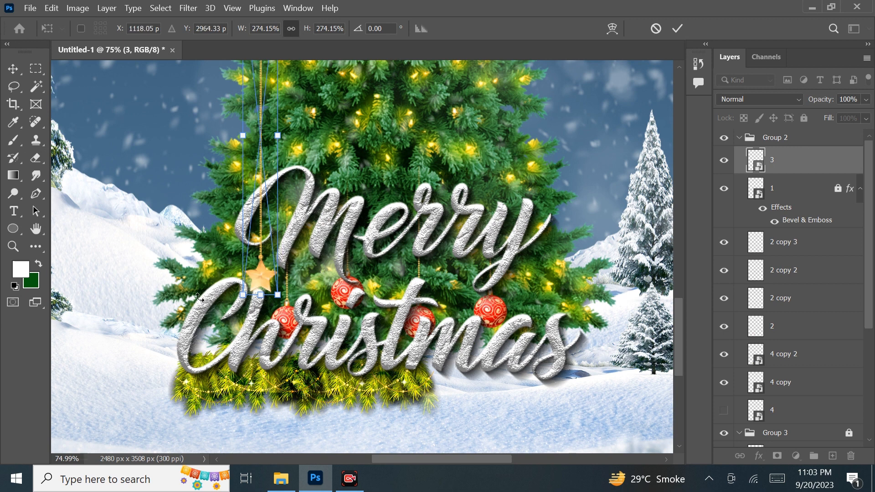
{"action": "left_click", "coordinate": [12, 68]}
{"action": "left_click_drag", "start_coordinate": [248, 274], "coordinate": [527, 290]}
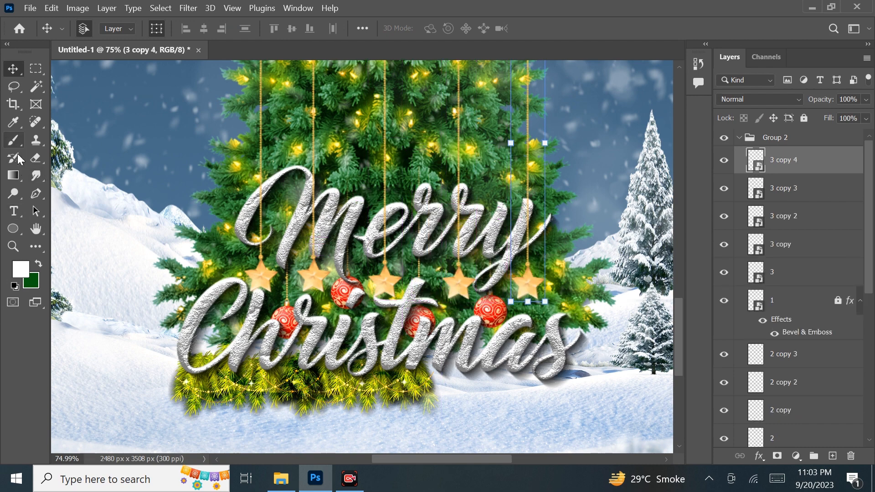
- Rasterize star layer 3 copy 4 and erase its string above the y of Merry
{"action": "left_click", "coordinate": [35, 158]}
{"action": "left_click", "coordinate": [545, 222]}
{"action": "left_click", "coordinate": [413, 196]}
{"action": "mouse_move", "coordinate": [527, 190]}
{"action": "left_mouse_down"}
{"action": "mouse_move", "coordinate": [524, 88]}
{"action": "mouse_move", "coordinate": [531, 189]}
{"action": "left_mouse_up"}
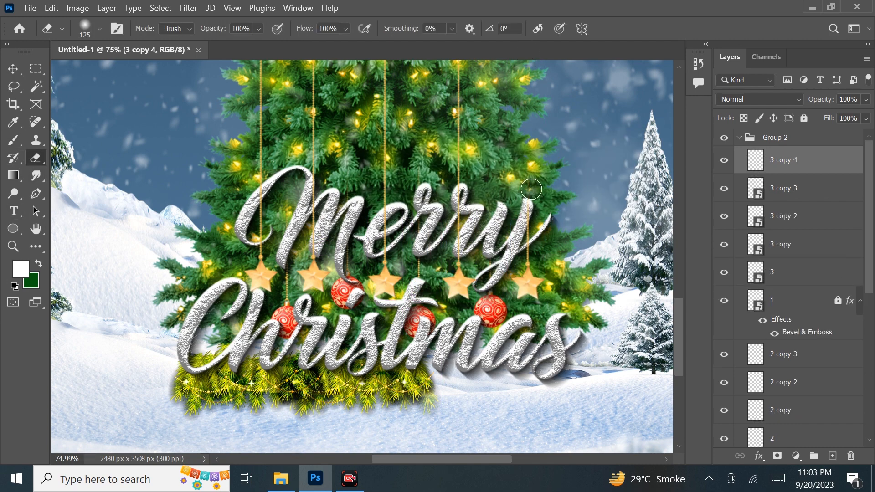
{"action": "scroll", "coordinate": [532, 189], "scroll_direction": "down", "scroll_amount": 3}
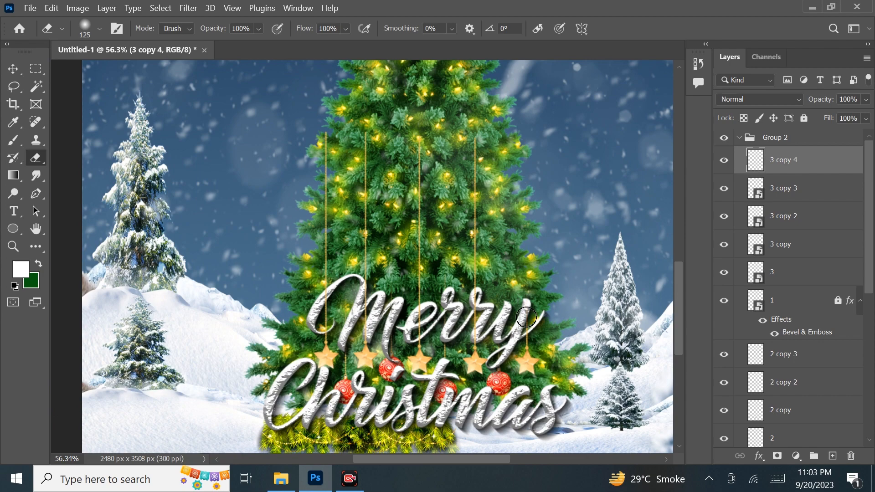
{"action": "scroll", "coordinate": [515, 318], "scroll_direction": "up", "scroll_amount": 4}
{"action": "scroll", "coordinate": [487, 296], "scroll_direction": "down", "scroll_amount": 4}
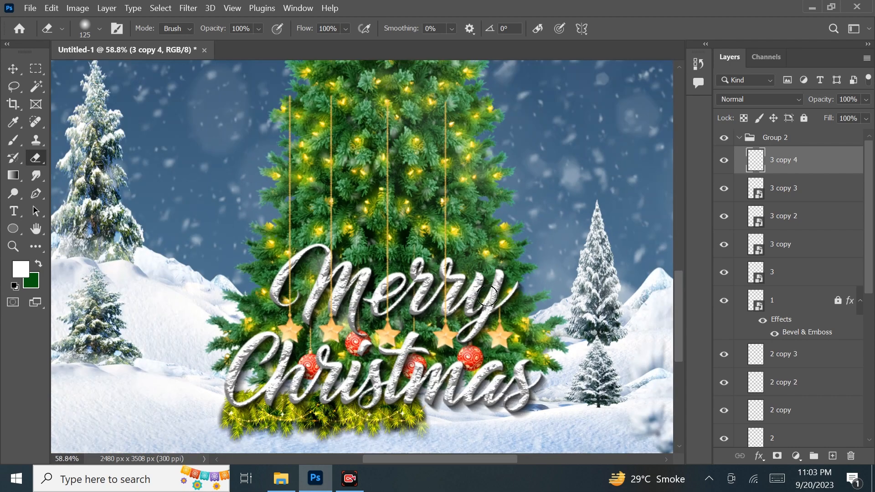
- Rasterize star layer 3 copy 3 and erase the part of its string above the lettering
{"action": "left_click", "coordinate": [773, 193]}
{"action": "left_click", "coordinate": [471, 274]}
{"action": "key", "text": "Return"}
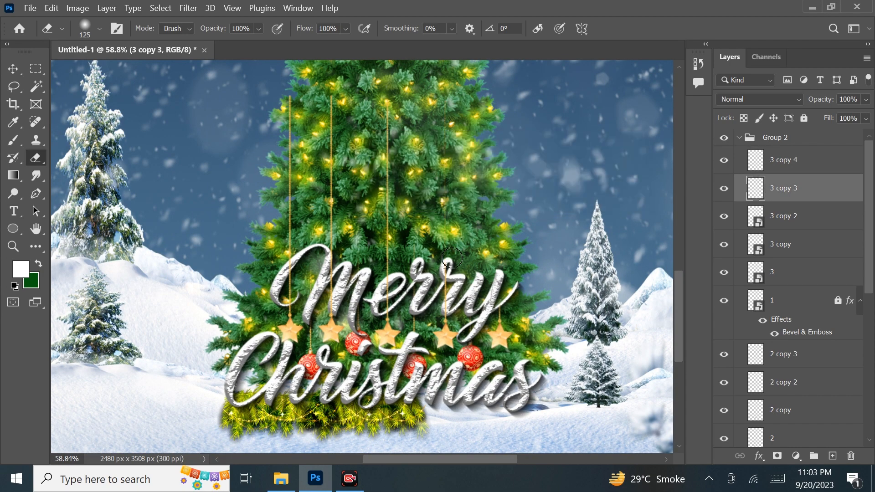
{"action": "scroll", "coordinate": [452, 259], "scroll_direction": "up", "scroll_amount": 4}
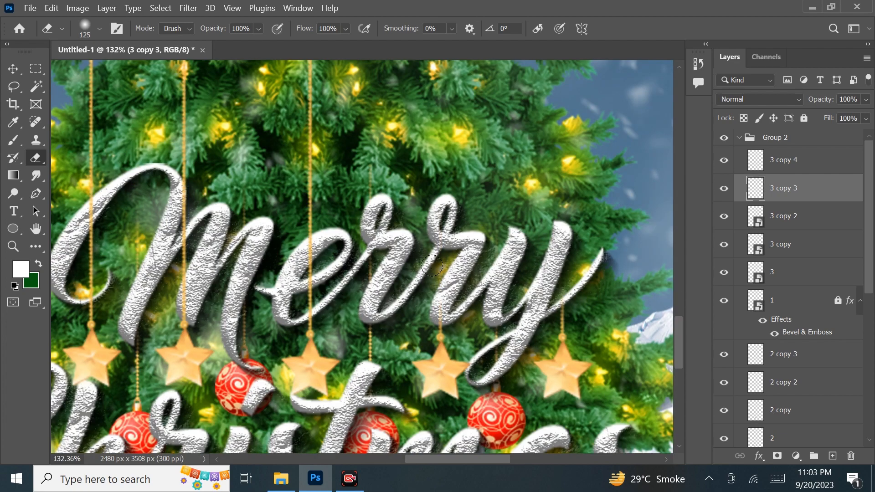
- Rasterize star layer 3 copy 2 and erase its string above the e of Merry
{"action": "scroll", "coordinate": [432, 265], "scroll_direction": "down", "scroll_amount": 3}
{"action": "left_click", "coordinate": [796, 216]}
{"action": "left_click", "coordinate": [413, 229]}
{"action": "key", "text": "Return"}
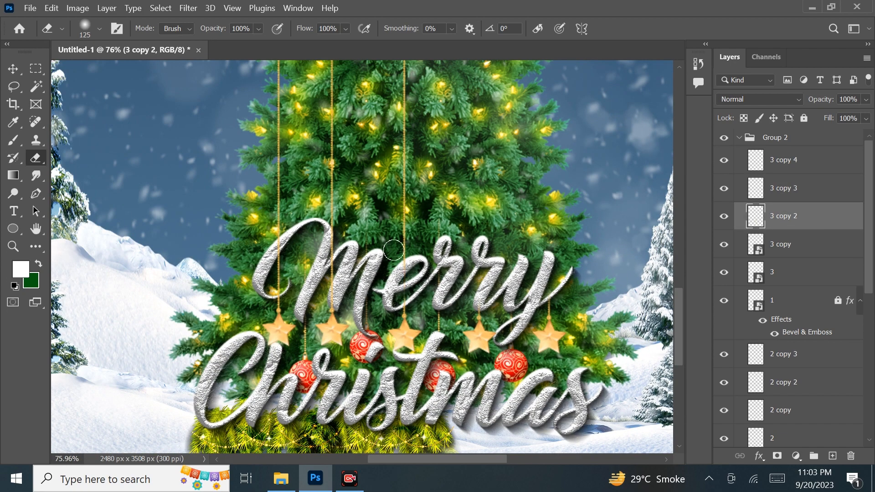
- Rasterize star layer 3 copy and erase its string above and across the M of Merry
{"action": "scroll", "coordinate": [401, 242], "scroll_direction": "down", "scroll_amount": 2}
{"action": "key", "text": "alt+bracketleft"}
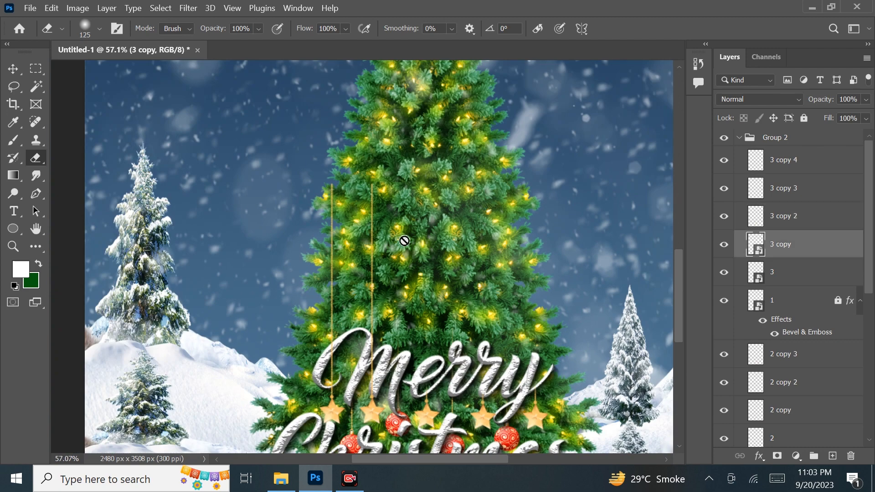
{"action": "left_click", "coordinate": [404, 241]}
{"action": "key", "text": "Return"}
{"action": "left_click_drag", "start_coordinate": [371, 186], "coordinate": [372, 269]}
{"action": "scroll", "coordinate": [362, 394], "scroll_direction": "up", "scroll_amount": 2}
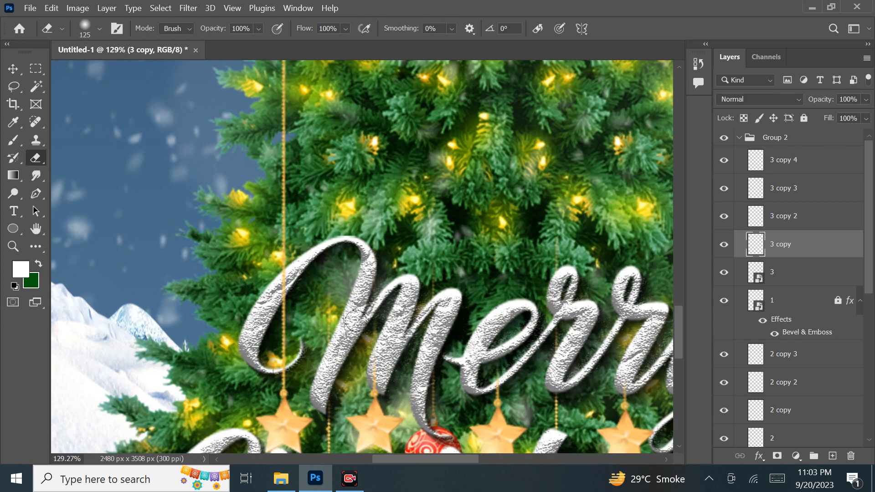
- Rasterize star layer 3 and erase the upper part of its string on the tree
{"action": "scroll", "coordinate": [319, 177], "scroll_direction": "down", "scroll_amount": 1}
{"action": "key", "text": "alt+bracketleft"}
{"action": "left_click", "coordinate": [418, 188]}
{"action": "key", "text": "Return"}
{"action": "left_click_drag", "start_coordinate": [347, 69], "coordinate": [346, 245]}
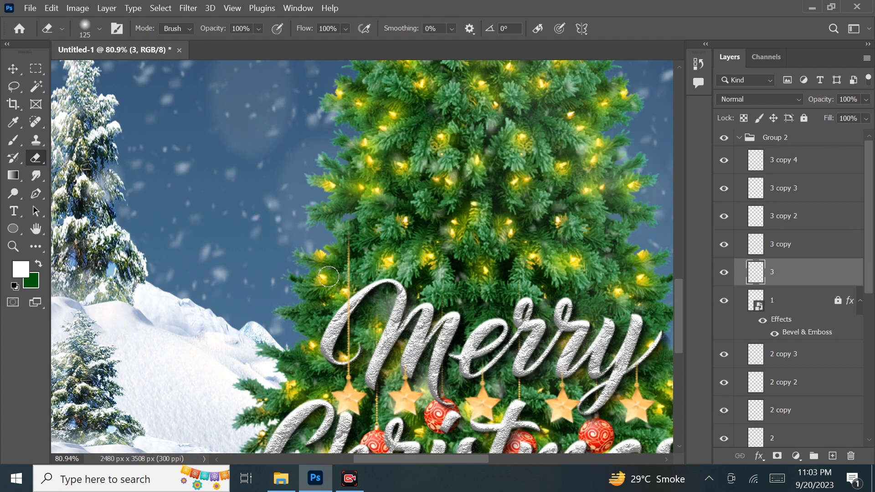
{"action": "scroll", "coordinate": [337, 337], "scroll_direction": "up", "scroll_amount": 3}
{"action": "scroll", "coordinate": [321, 270], "scroll_direction": "down", "scroll_amount": 5}
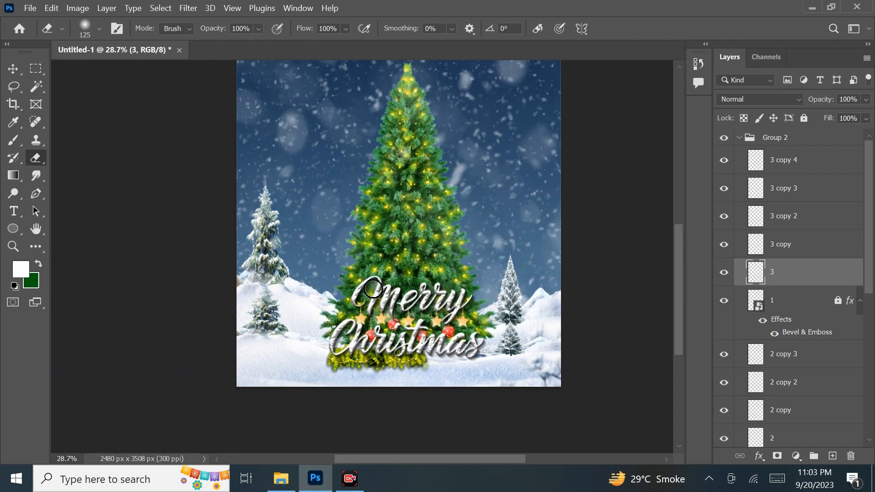
- Merge the five star layers, 3 through 3 copy 4, into one layer
{"action": "left_click", "coordinate": [796, 160], "text": "shift"}
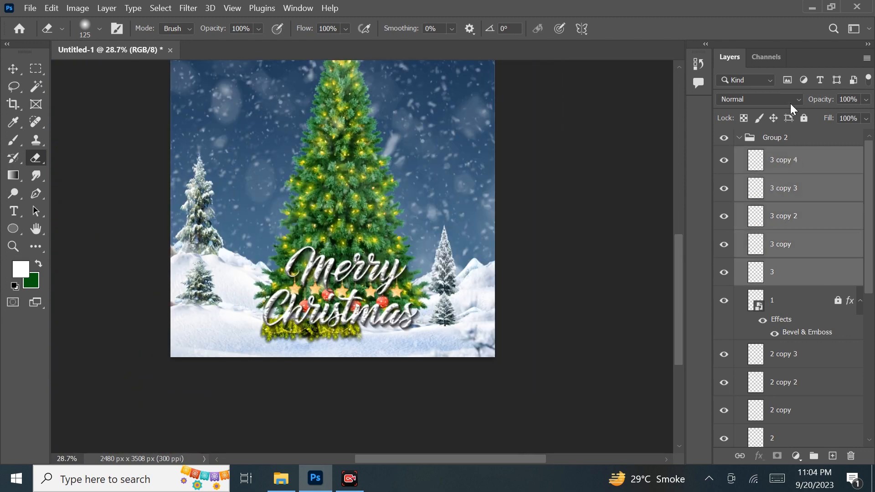
{"action": "left_click", "coordinate": [647, 297]}
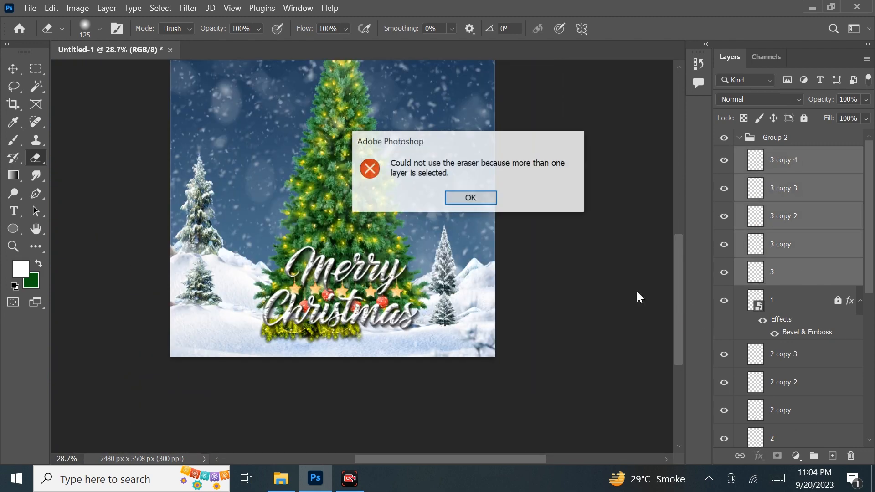
{"action": "left_click", "coordinate": [469, 197]}
{"action": "right_click", "coordinate": [776, 187]}
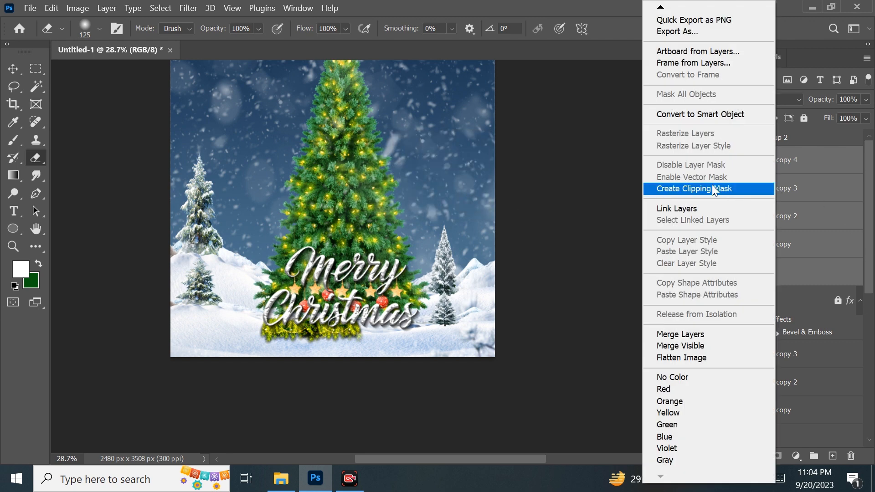
{"action": "left_click", "coordinate": [692, 334]}
- Rename the merged star layer to star and the Merry Christmas lettering layer to text
{"action": "left_click", "coordinate": [724, 162]}
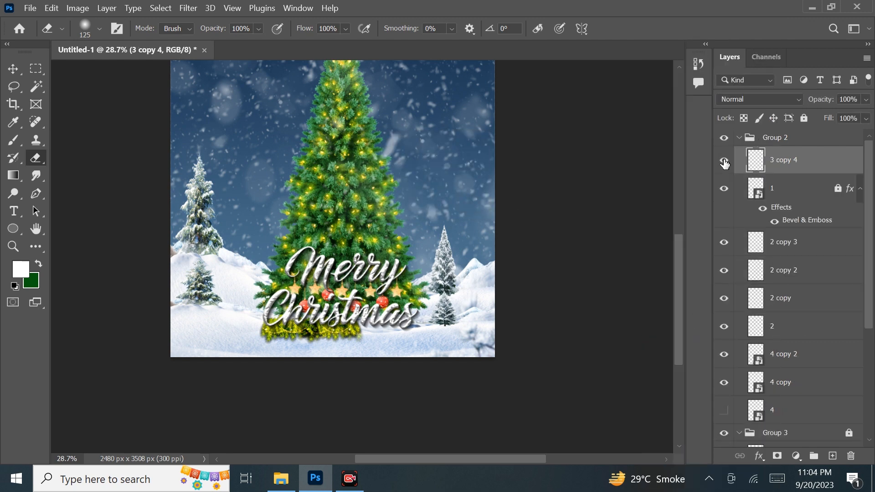
{"action": "left_click", "coordinate": [781, 162]}
{"action": "type", "text": "star"}
{"action": "double_click", "coordinate": [772, 190]}
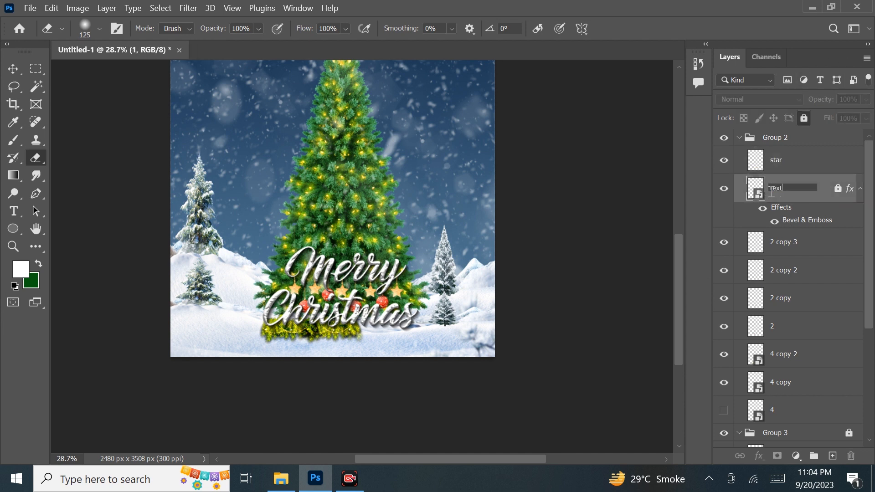
{"action": "type", "text": "text"}
{"action": "key", "text": "Return"}
- Merge the four bauble layers, 2 through 2 copy 3, into one layer
{"action": "left_click", "coordinate": [723, 244]}
{"action": "left_click", "coordinate": [777, 246]}
{"action": "left_click", "coordinate": [784, 326]}
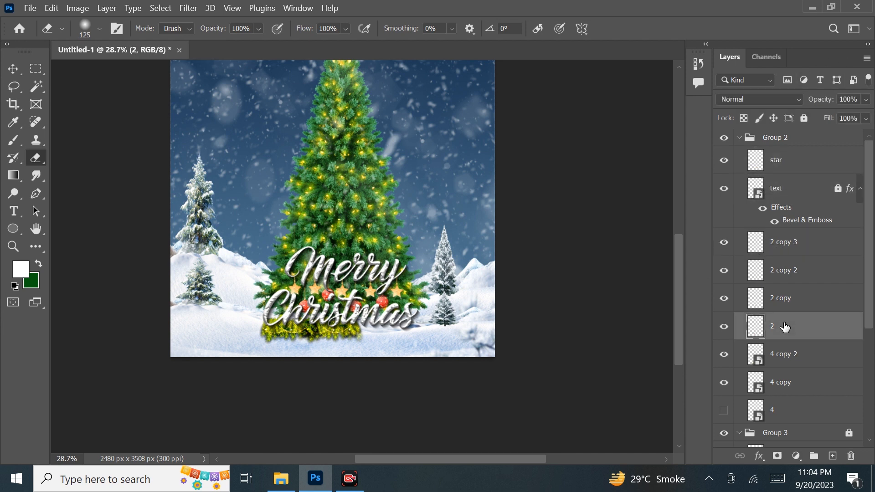
{"action": "left_click", "coordinate": [790, 248], "text": "shift"}
{"action": "right_click", "coordinate": [791, 245]}
{"action": "left_click", "coordinate": [718, 336]}
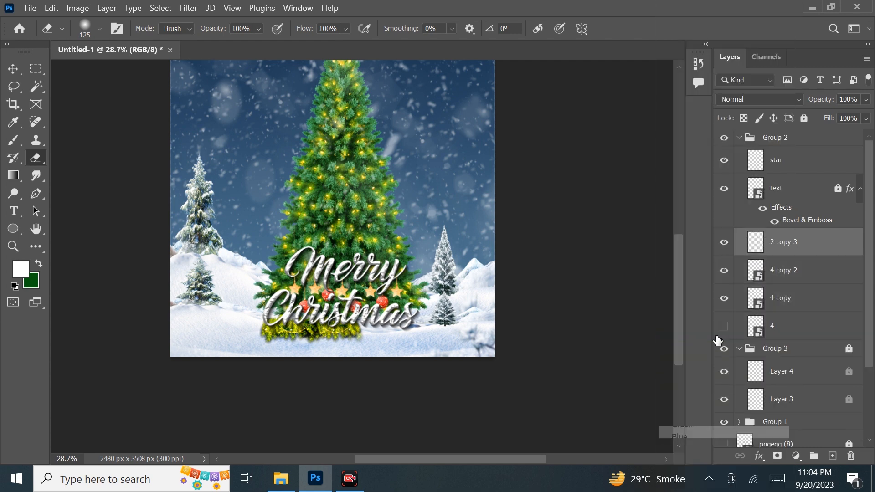
- Add a Color Balance adjustment clipped to the merged baubles, with Cyan-Red at +100 and the midtones shifted toward magenta and yellow
{"action": "left_click", "coordinate": [766, 458]}
{"action": "left_click", "coordinate": [695, 461]}
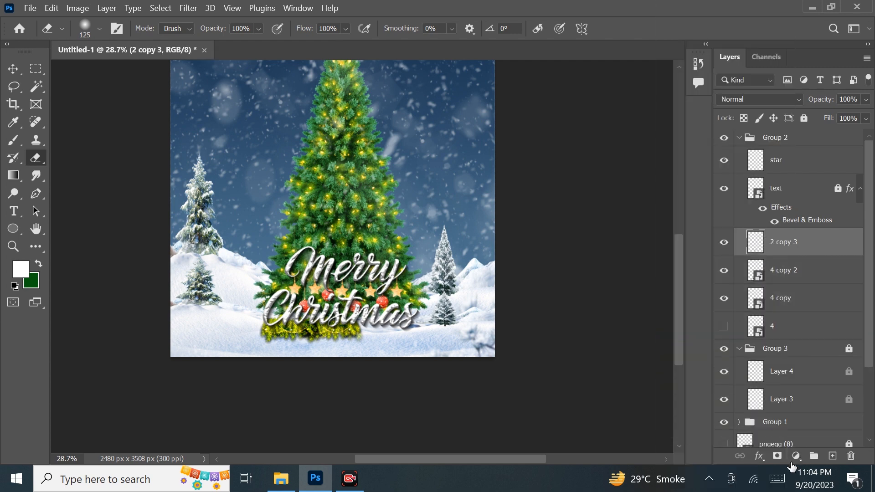
{"action": "left_click", "coordinate": [797, 457]}
{"action": "left_click", "coordinate": [805, 337]}
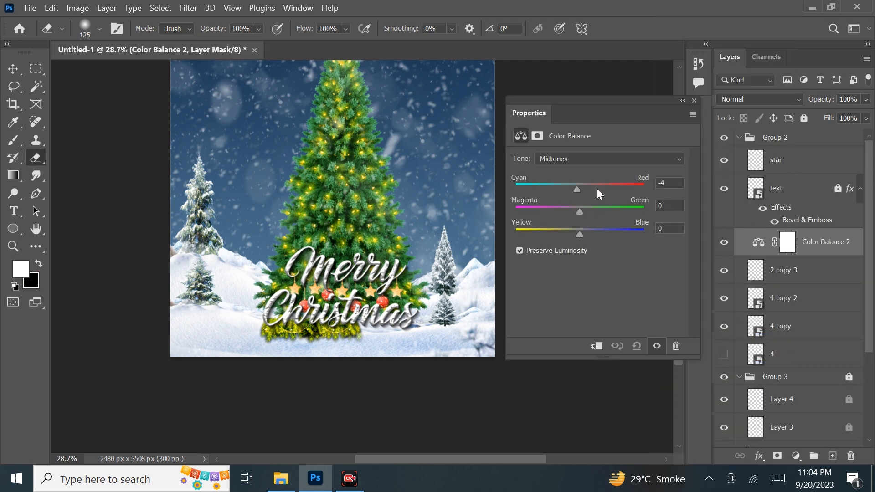
{"action": "left_click", "coordinate": [597, 346]}
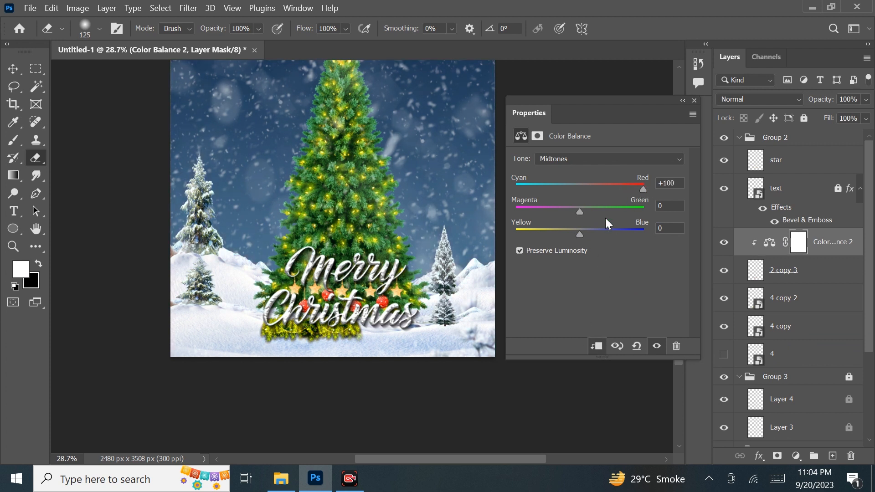
{"action": "left_click_drag", "start_coordinate": [562, 210], "coordinate": [505, 234]}
{"action": "left_click", "coordinate": [694, 101]}
- Add a Color Balance adjustment clipped to the star layer, with midtones at Cyan-Red +23, Magenta-Green -49 and Yellow-Blue -96
{"action": "left_click", "coordinate": [782, 160]}
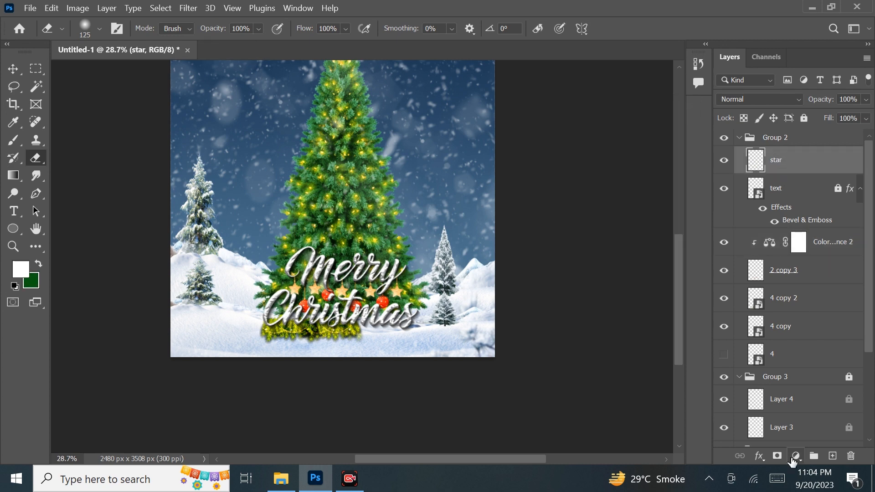
{"action": "left_click", "coordinate": [796, 455]}
{"action": "left_click", "coordinate": [807, 335]}
{"action": "left_click", "coordinate": [592, 349]}
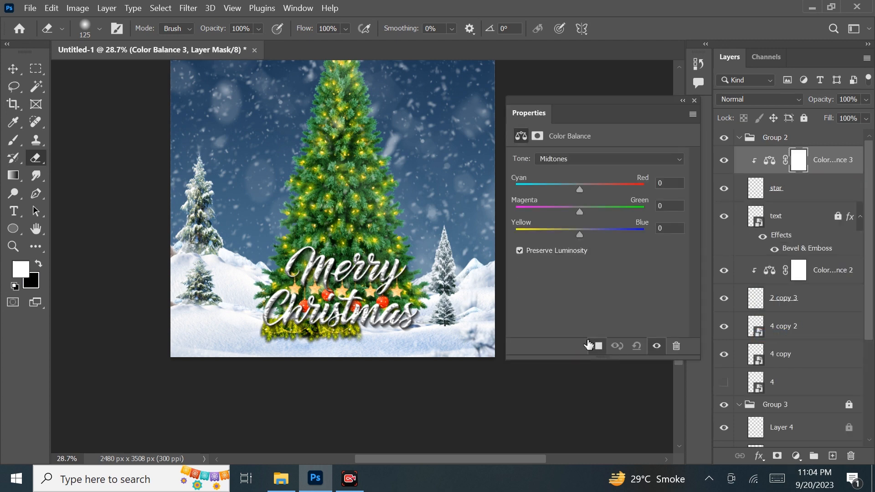
{"action": "left_click_drag", "start_coordinate": [612, 190], "coordinate": [564, 188]}
{"action": "left_click", "coordinate": [580, 212]}
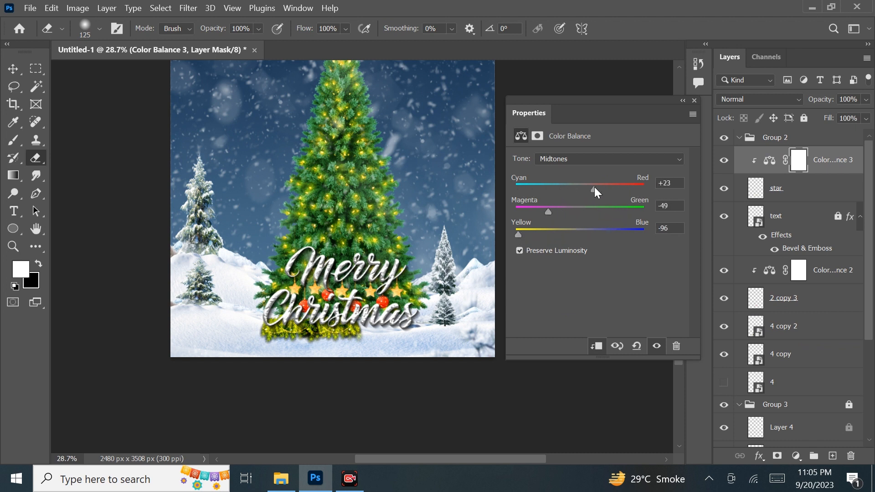
{"action": "left_click", "coordinate": [694, 101]}
- Show the hidden garland layer 4 and check the garland beneath the Christmas lettering
{"action": "scroll", "coordinate": [341, 182], "scroll_direction": "down", "scroll_amount": 2}
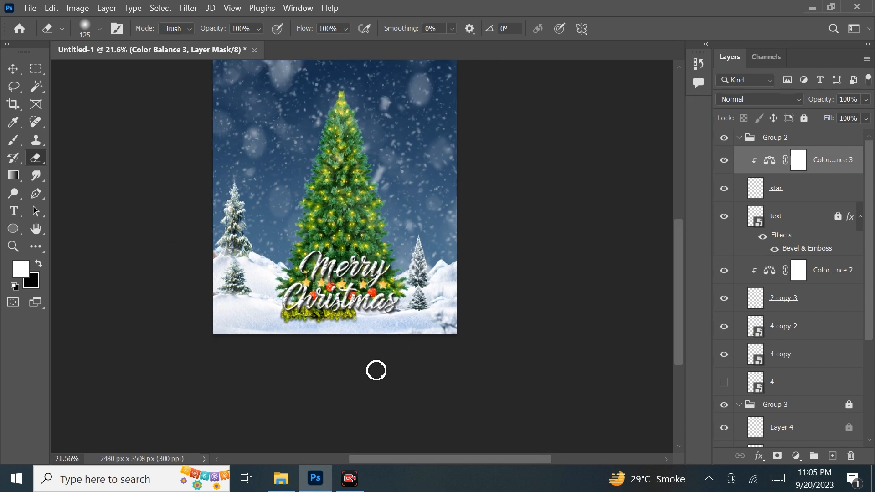
{"action": "scroll", "coordinate": [357, 335], "scroll_direction": "up", "scroll_amount": 7}
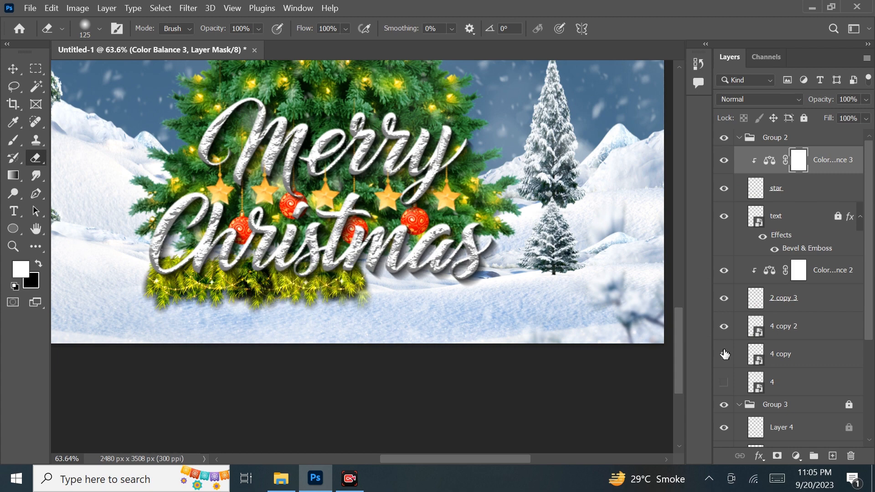
{"action": "left_click", "coordinate": [725, 330]}
{"action": "left_click", "coordinate": [725, 330]}
{"action": "left_click", "coordinate": [721, 379]}
{"action": "scroll", "coordinate": [556, 210], "scroll_direction": "down", "scroll_amount": 4}
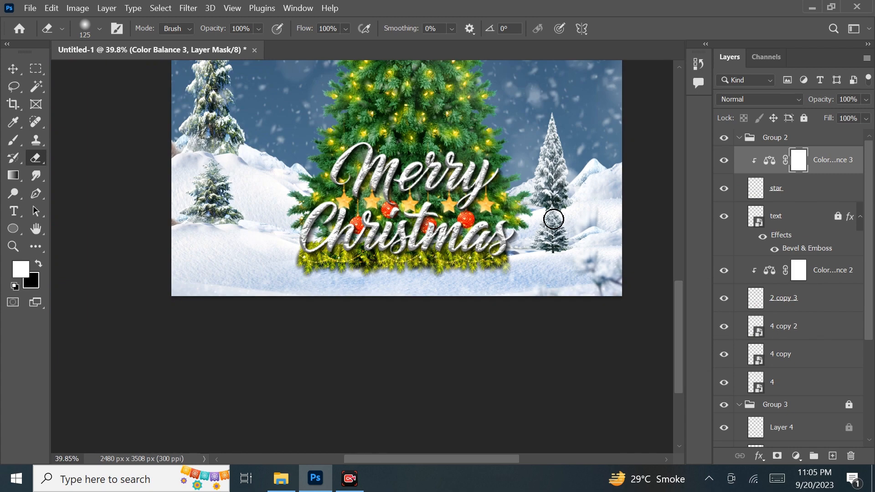
{"action": "scroll", "coordinate": [574, 209], "scroll_direction": "up", "scroll_amount": 6}
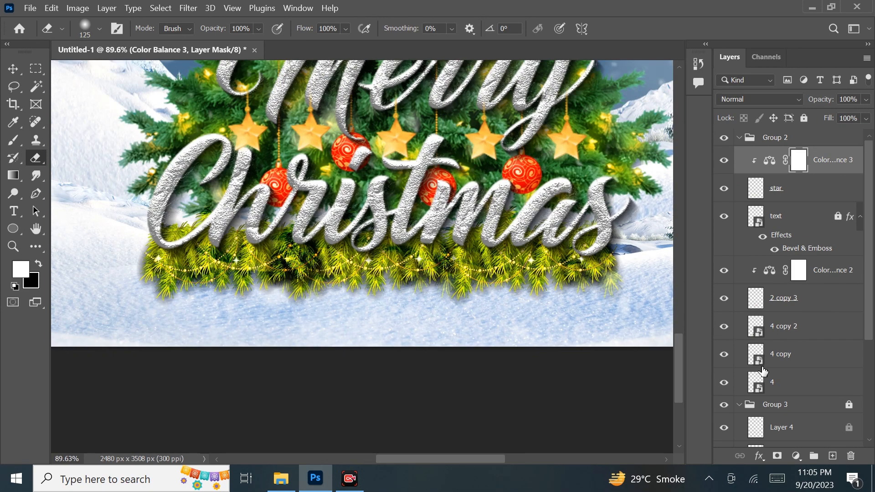
{"action": "left_click", "coordinate": [774, 384]}
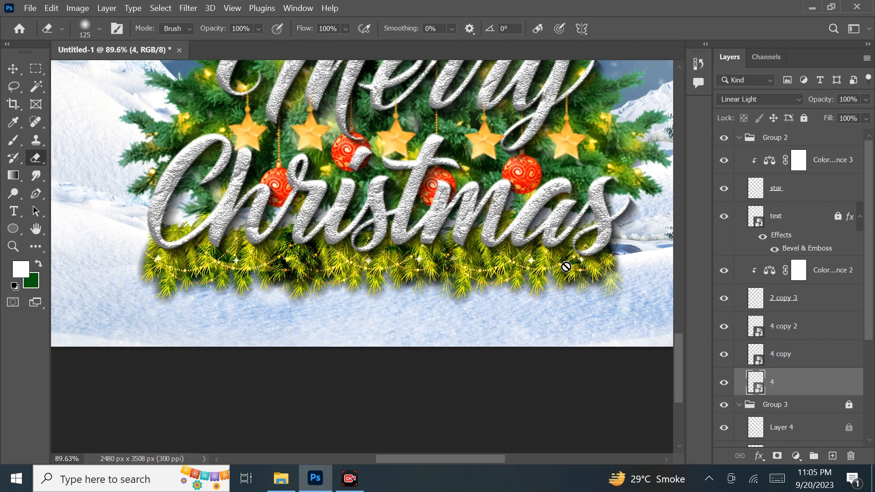
{"action": "scroll", "coordinate": [566, 266], "scroll_direction": "down", "scroll_amount": 6}
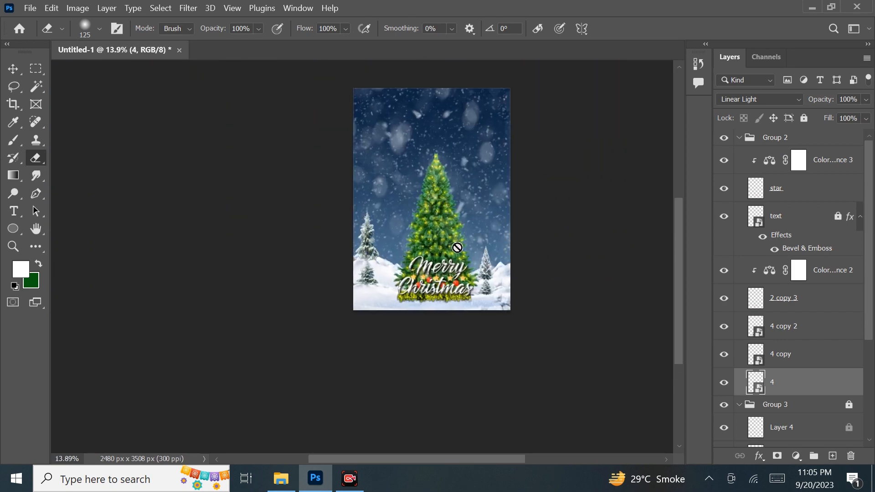
- Move the snow group, Group 3, above Group 2 in the layer order and collapse both groups
{"action": "scroll", "coordinate": [784, 310], "scroll_direction": "down", "scroll_amount": 3}
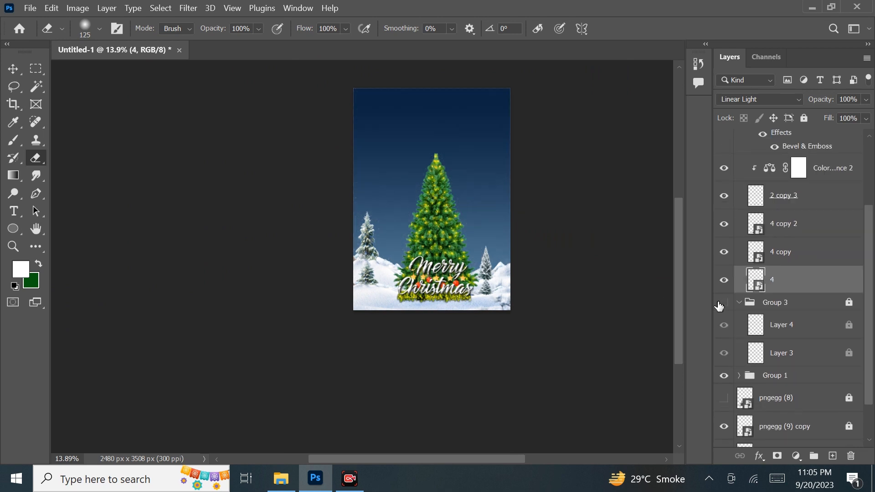
{"action": "scroll", "coordinate": [793, 307], "scroll_direction": "up", "scroll_amount": 1}
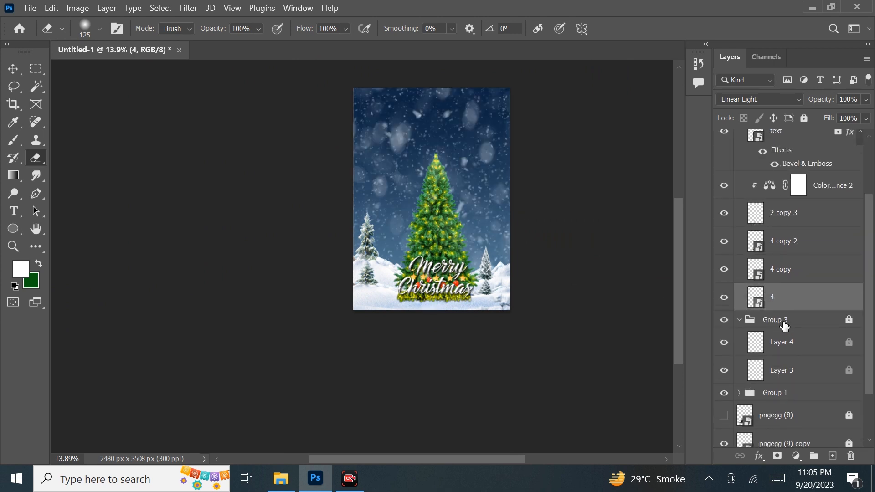
{"action": "mouse_move", "coordinate": [784, 323]}
{"action": "left_mouse_down"}
{"action": "mouse_move", "coordinate": [800, 150]}
{"action": "mouse_move", "coordinate": [788, 164]}
{"action": "mouse_move", "coordinate": [802, 147]}
{"action": "mouse_move", "coordinate": [784, 320]}
{"action": "left_mouse_up"}
{"action": "left_click", "coordinate": [739, 137]}
{"action": "left_click_drag", "start_coordinate": [778, 161], "coordinate": [775, 135]}
{"action": "left_click", "coordinate": [739, 138]}
{"action": "left_click", "coordinate": [771, 156]}
- Unlock Group 3 and erase the snow on its Layer 3 where it covers the Merry Christmas lettering
{"action": "scroll", "coordinate": [451, 297], "scroll_direction": "up", "scroll_amount": 5}
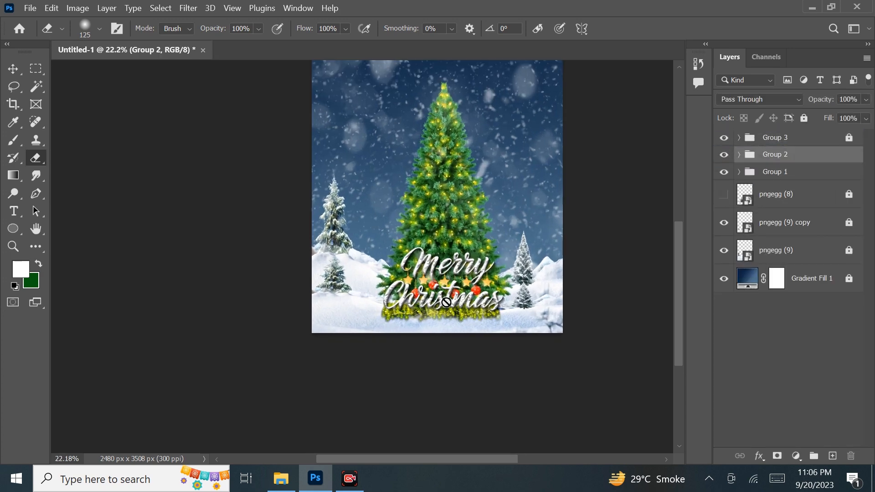
{"action": "left_click", "coordinate": [739, 155]}
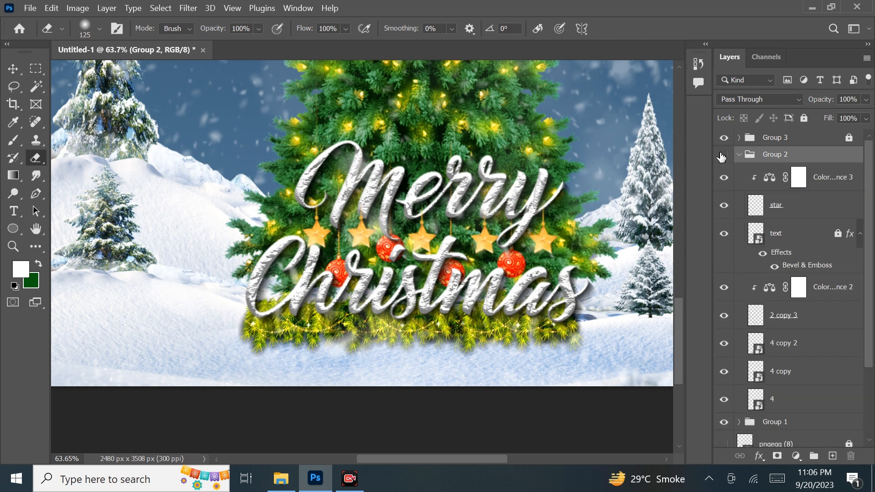
{"action": "left_click", "coordinate": [739, 155]}
{"action": "left_click", "coordinate": [739, 138]}
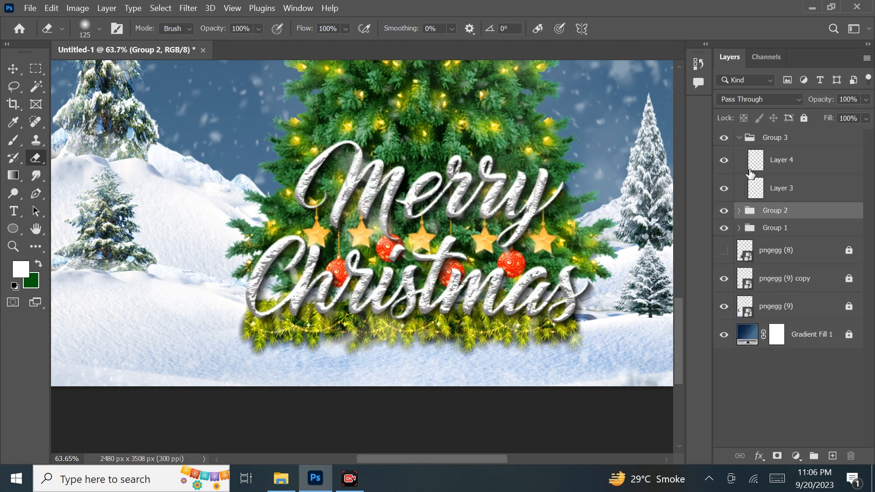
{"action": "left_click", "coordinate": [424, 210]}
{"action": "left_click", "coordinate": [469, 207]}
{"action": "left_click", "coordinate": [789, 158]}
{"action": "left_click", "coordinate": [725, 160]}
{"action": "left_click", "coordinate": [725, 160]}
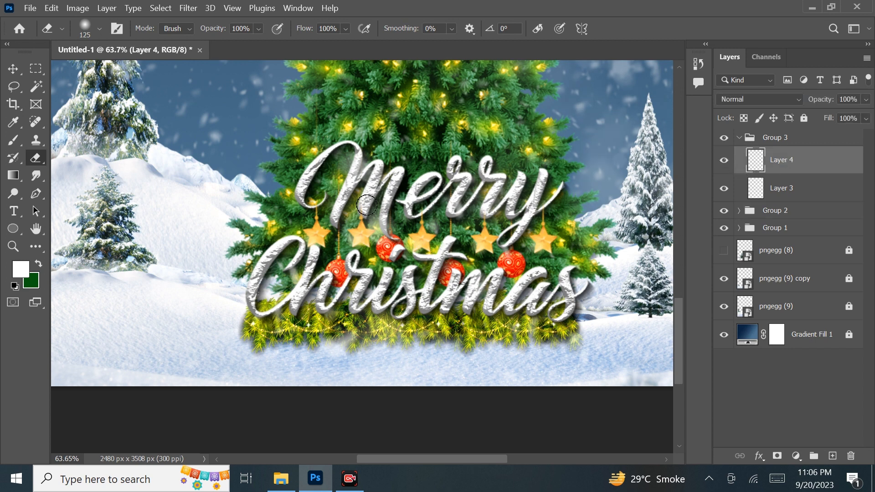
{"action": "left_click", "coordinate": [782, 186]}
{"action": "mouse_move", "coordinate": [370, 229]}
{"action": "left_mouse_down"}
{"action": "mouse_move", "coordinate": [368, 206]}
{"action": "mouse_move", "coordinate": [480, 187]}
{"action": "mouse_move", "coordinate": [423, 257]}
{"action": "left_mouse_up"}
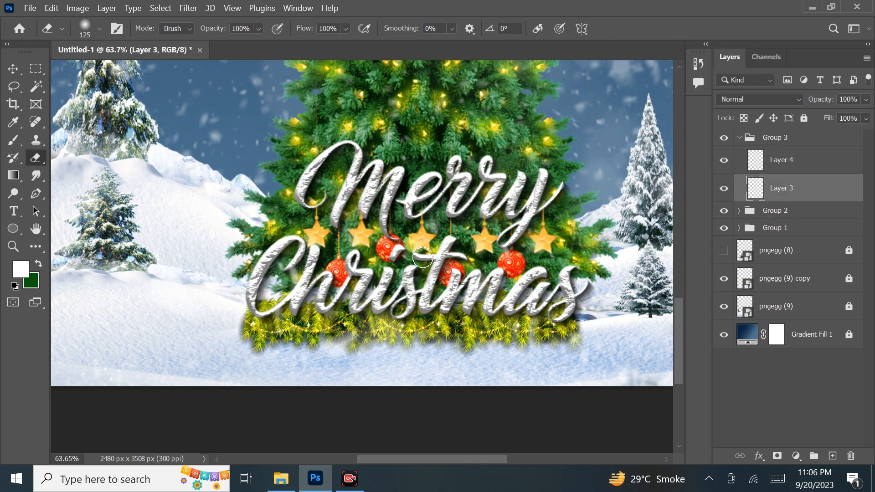
- Unlock the Gradient Fill 1 background and set its dark color stop to 05162b
{"action": "scroll", "coordinate": [322, 287], "scroll_direction": "down", "scroll_amount": 5}
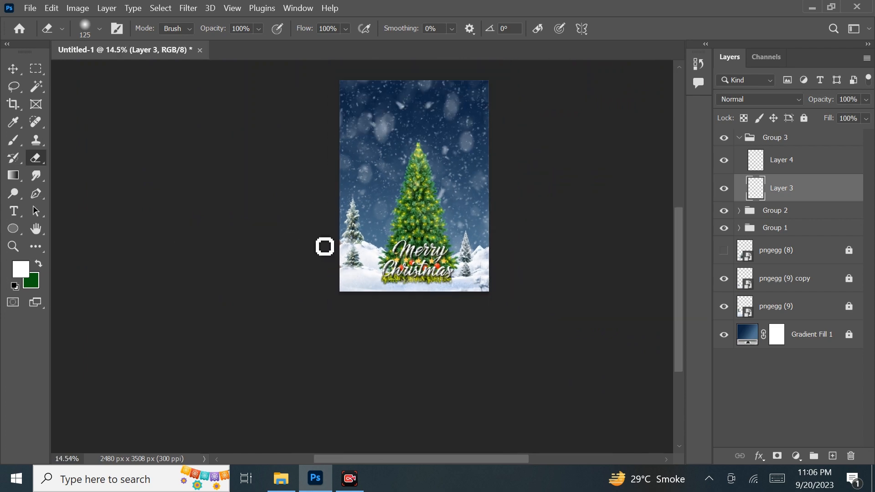
{"action": "left_click", "coordinate": [12, 68]}
{"action": "double_click", "coordinate": [747, 334]}
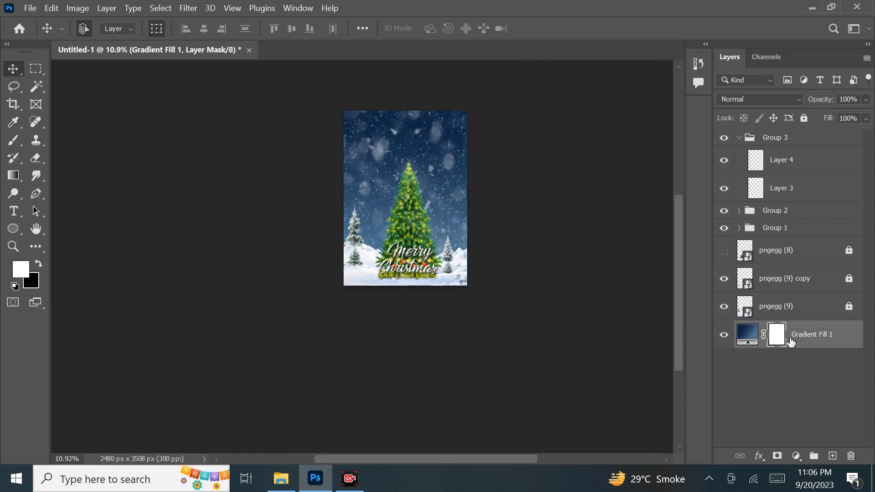
{"action": "left_click", "coordinate": [399, 103]}
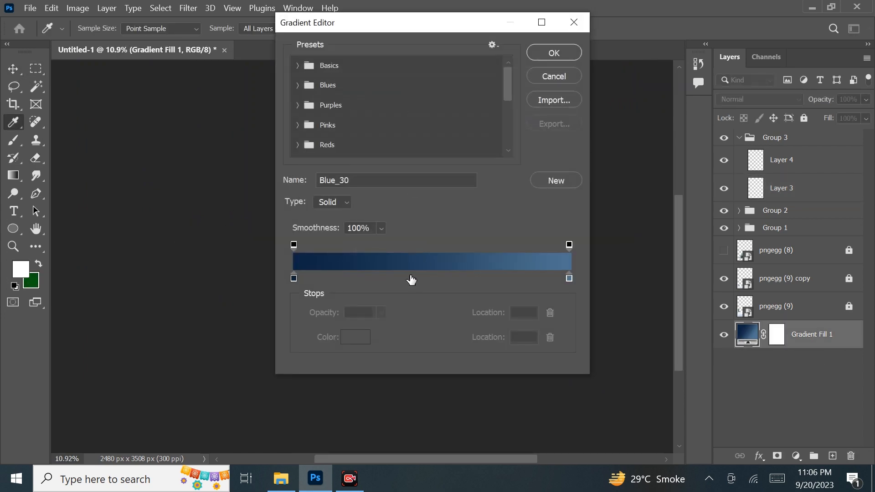
{"action": "left_click", "coordinate": [293, 278]}
{"action": "double_click", "coordinate": [295, 278]}
{"action": "left_click", "coordinate": [648, 298]}
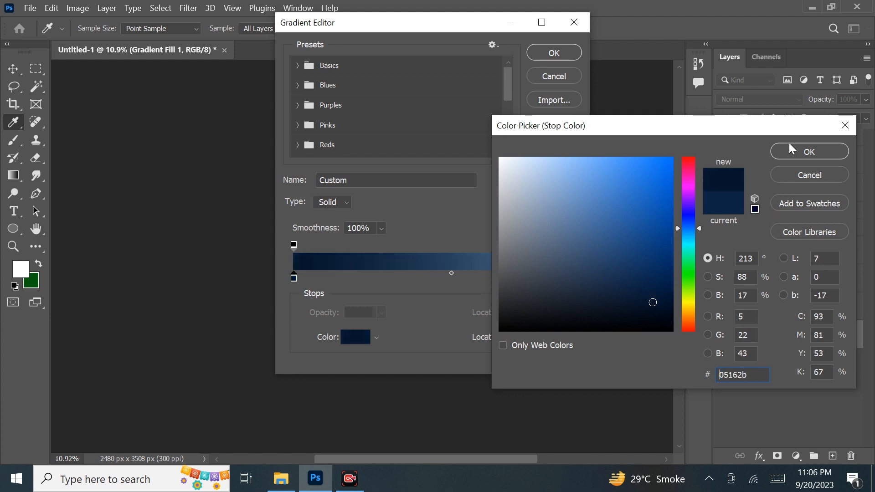
{"action": "left_click", "coordinate": [792, 149]}
{"action": "left_click", "coordinate": [554, 53]}
{"action": "key", "text": "Return"}
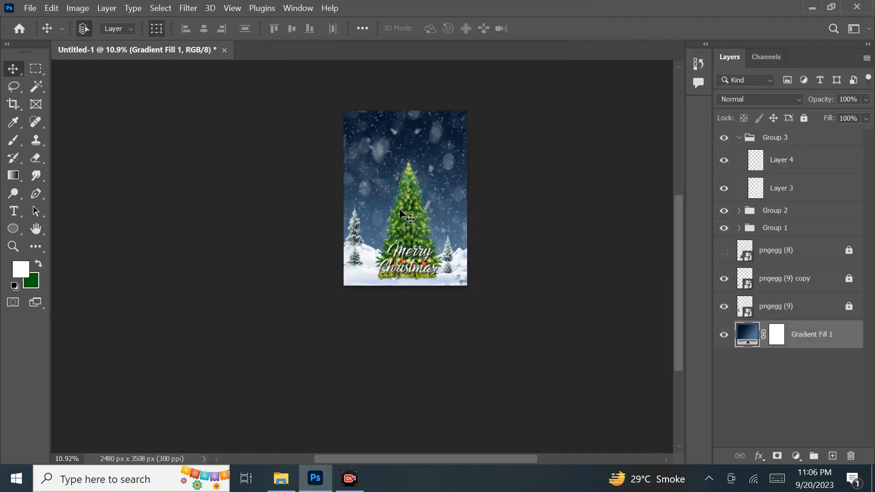
- Shift the midpoint of the background gradient down toward the lettering so the dark blue covers more sky
{"action": "left_click", "coordinate": [16, 176]}
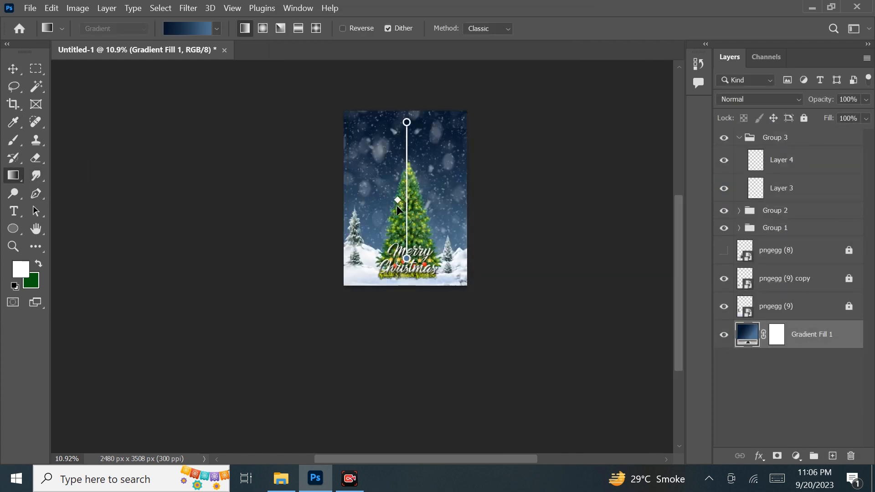
{"action": "mouse_move", "coordinate": [397, 206]}
{"action": "left_mouse_down"}
{"action": "mouse_move", "coordinate": [398, 230]}
{"action": "mouse_move", "coordinate": [396, 222]}
{"action": "left_mouse_up"}
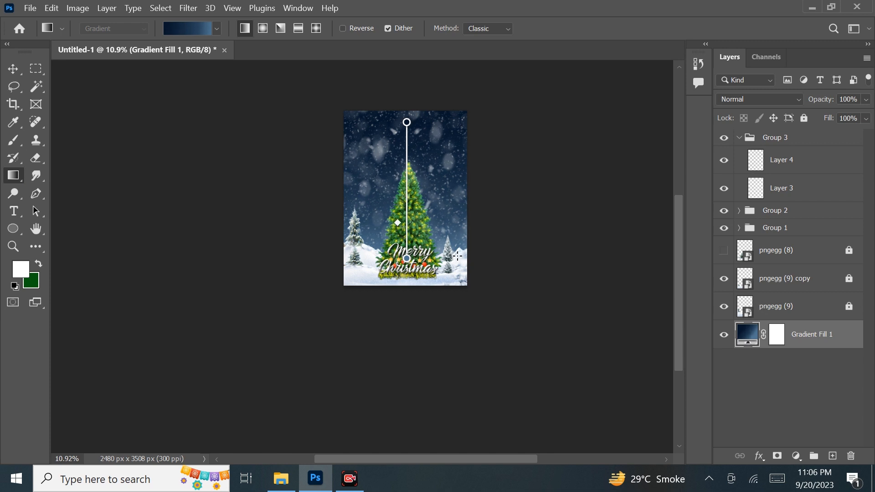
{"action": "left_click", "coordinate": [15, 72]}
{"action": "left_click", "coordinate": [176, 211]}
{"action": "scroll", "coordinate": [433, 182], "scroll_direction": "up", "scroll_amount": 7}
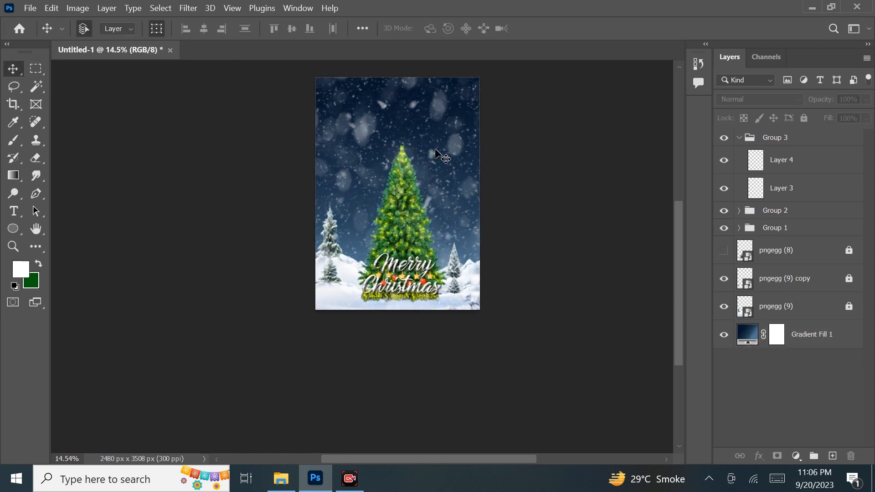
{"action": "scroll", "coordinate": [494, 293], "scroll_direction": "up", "scroll_amount": 2}
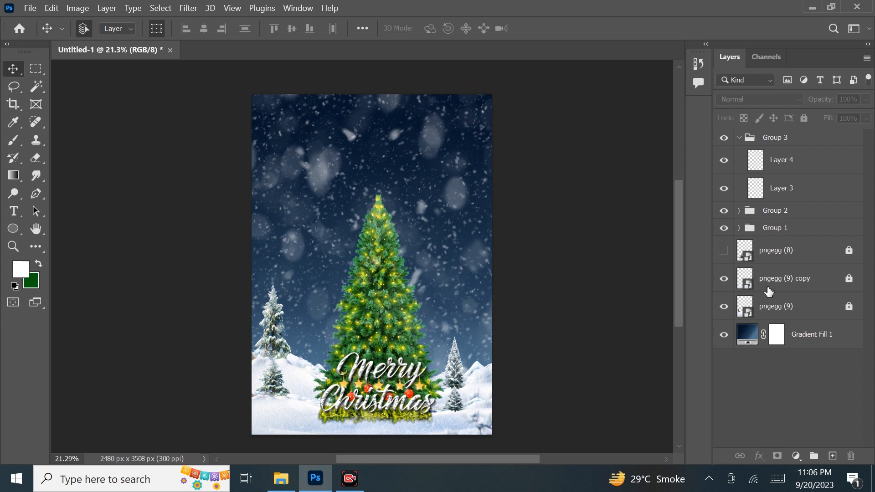
- Delete the garland layers 4 copy, 4 and 4 copy 2 from Group 2
{"action": "left_click", "coordinate": [724, 228]}
{"action": "left_click", "coordinate": [724, 228]}
{"action": "left_click", "coordinate": [744, 229]}
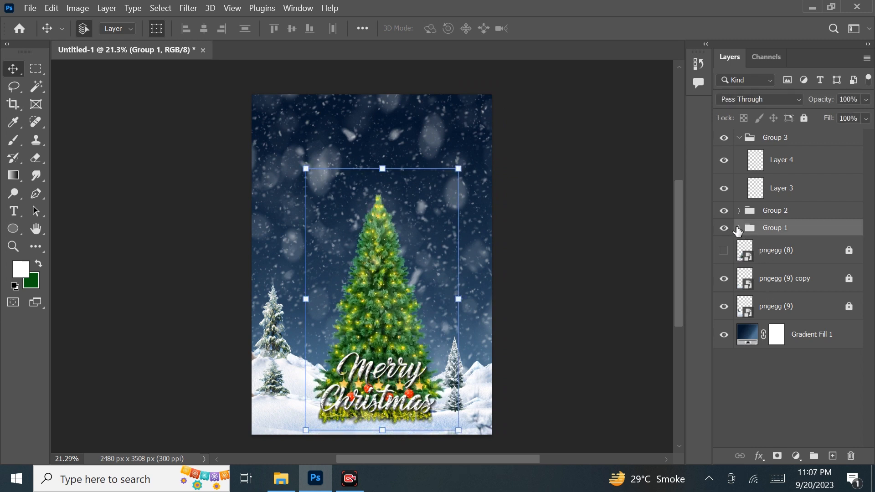
{"action": "left_click", "coordinate": [739, 227]}
{"action": "left_click", "coordinate": [739, 227]}
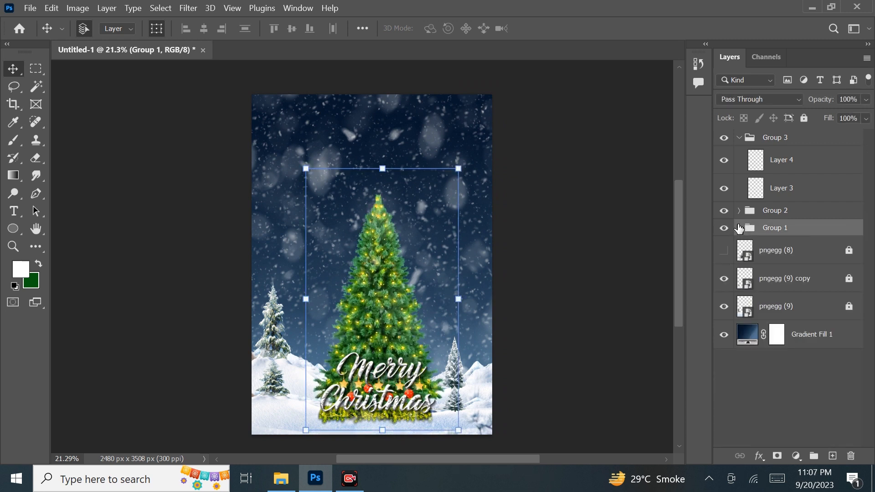
{"action": "left_click", "coordinate": [739, 137]}
{"action": "left_click", "coordinate": [739, 155]}
{"action": "left_click", "coordinate": [774, 375]}
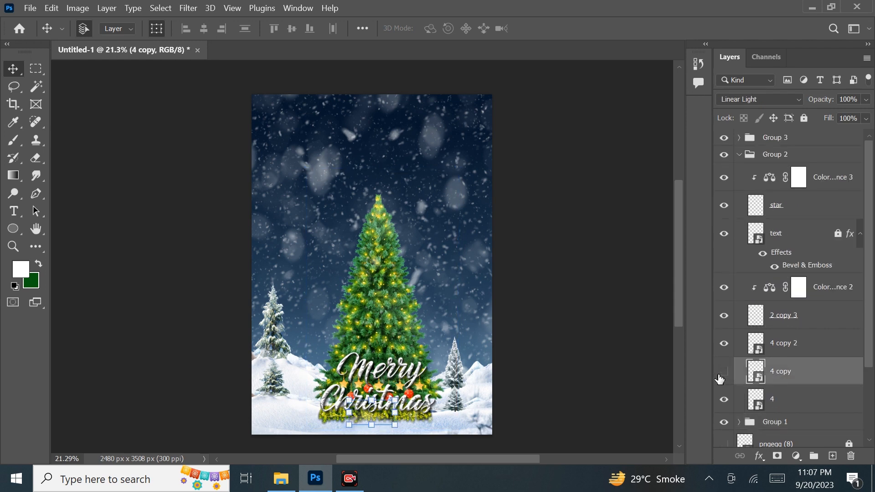
{"action": "key", "text": "Delete"}
{"action": "key", "text": "Delete"}
{"action": "key", "text": "Delete"}
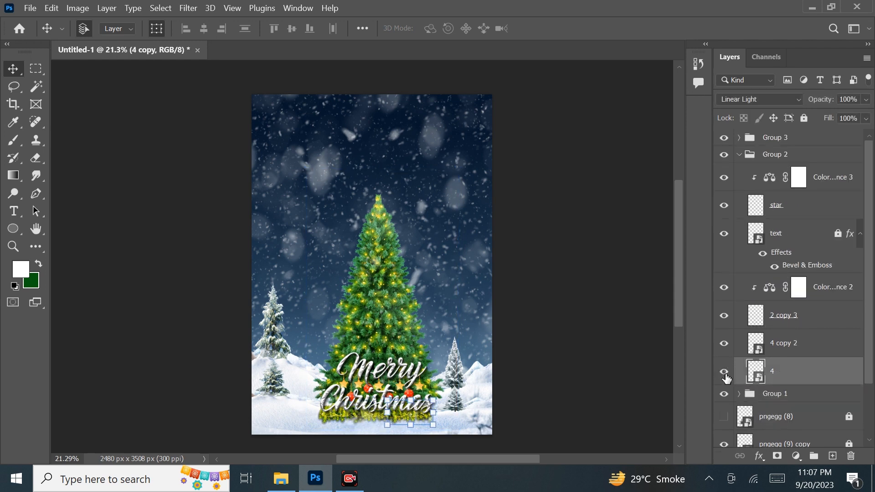
{"action": "left_click", "coordinate": [518, 328]}
- Toggle the visibility of pngegg (8), pngegg (9) copy and pngegg (9) to examine which scenery each layer holds
{"action": "scroll", "coordinate": [517, 326], "scroll_direction": "down", "scroll_amount": 3}
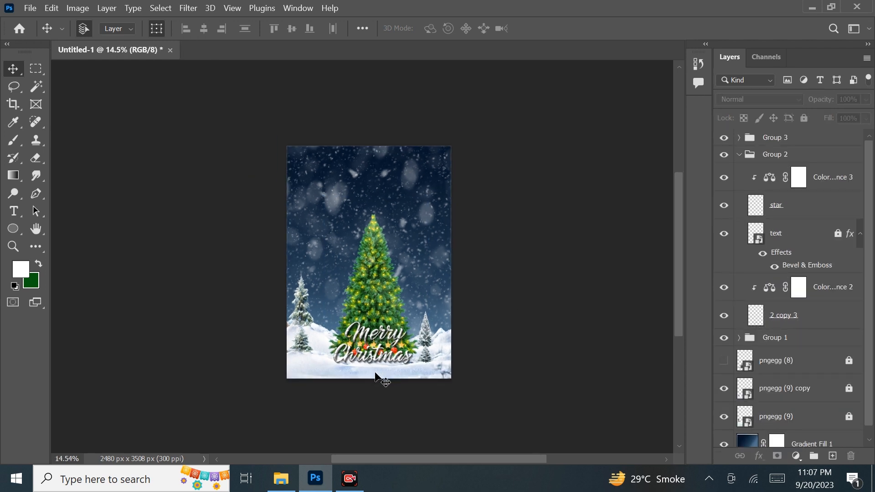
{"action": "scroll", "coordinate": [373, 374], "scroll_direction": "up", "scroll_amount": 3}
{"action": "scroll", "coordinate": [380, 361], "scroll_direction": "down", "scroll_amount": 3}
{"action": "scroll", "coordinate": [383, 360], "scroll_direction": "down", "scroll_amount": 1}
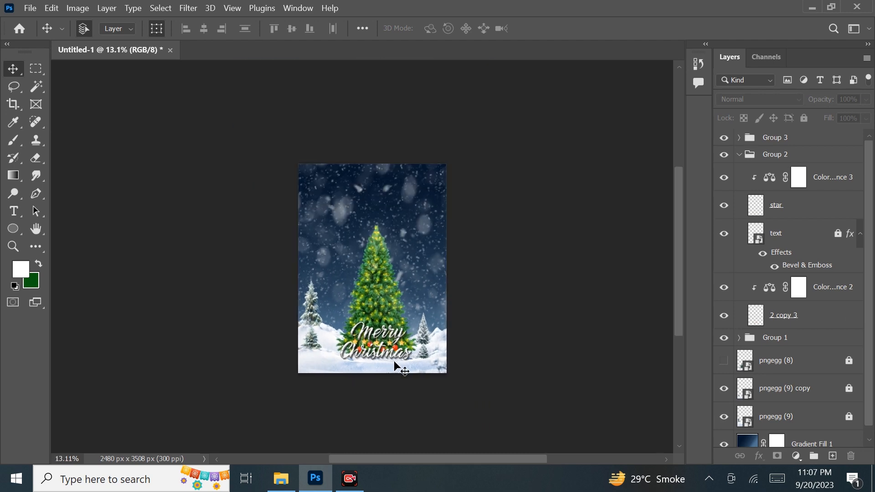
{"action": "scroll", "coordinate": [760, 352], "scroll_direction": "down", "scroll_amount": 1}
{"action": "left_click", "coordinate": [722, 350]}
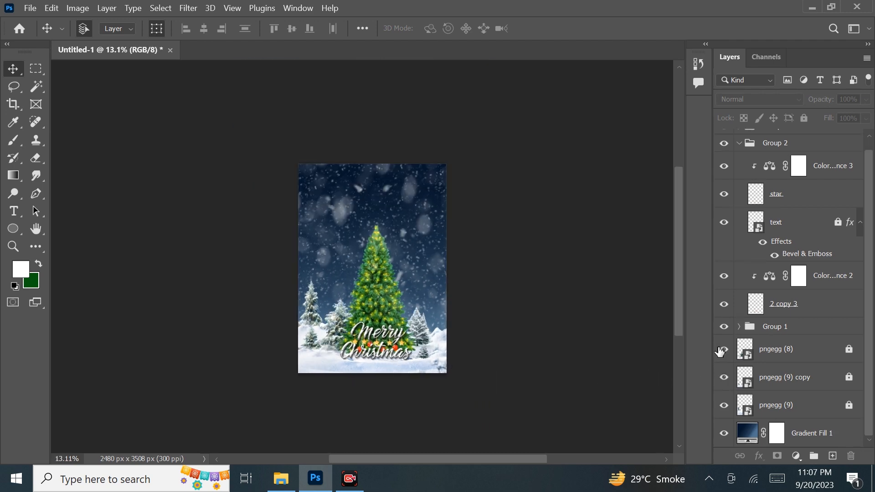
{"action": "left_click", "coordinate": [722, 350]}
{"action": "left_click", "coordinate": [722, 349]}
{"action": "left_click", "coordinate": [722, 350]}
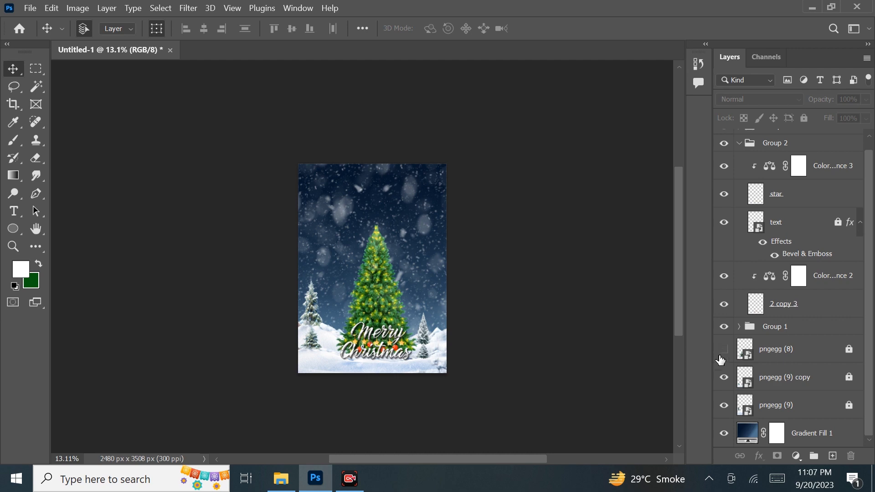
{"action": "left_click", "coordinate": [724, 378]}
{"action": "left_click", "coordinate": [724, 406]}
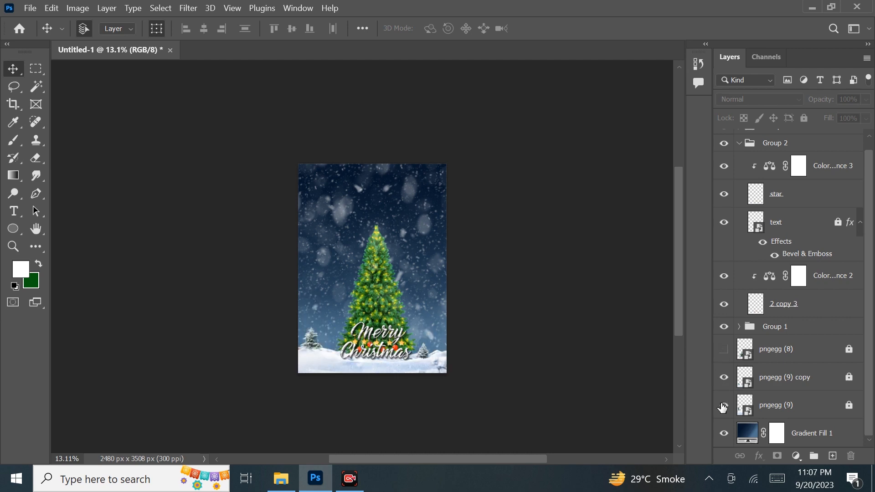
{"action": "left_click", "coordinate": [723, 405]}
{"action": "left_click", "coordinate": [723, 406]}
{"action": "left_click", "coordinate": [724, 406]}
- Unlock the pngegg (9) snowy landscape layer and rasterize it for the Eraser
{"action": "left_click", "coordinate": [777, 406]}
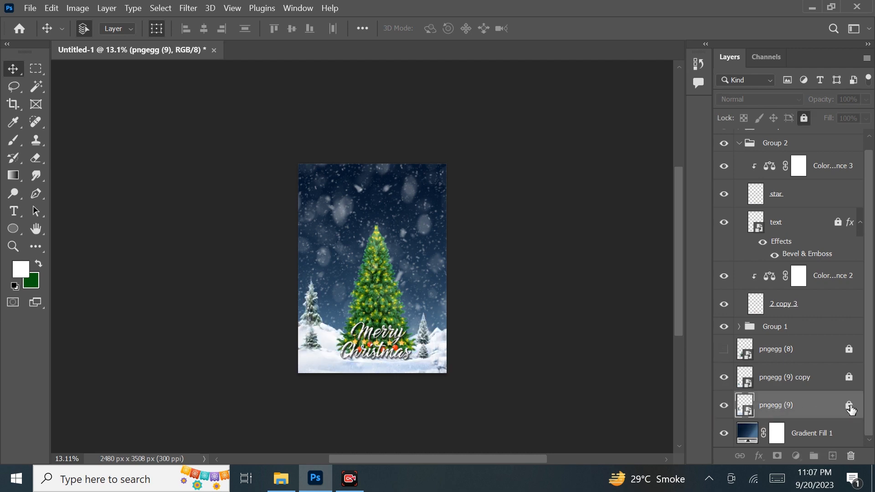
{"action": "scroll", "coordinate": [298, 352], "scroll_direction": "up", "scroll_amount": 5}
{"action": "scroll", "coordinate": [296, 396], "scroll_direction": "up", "scroll_amount": 1}
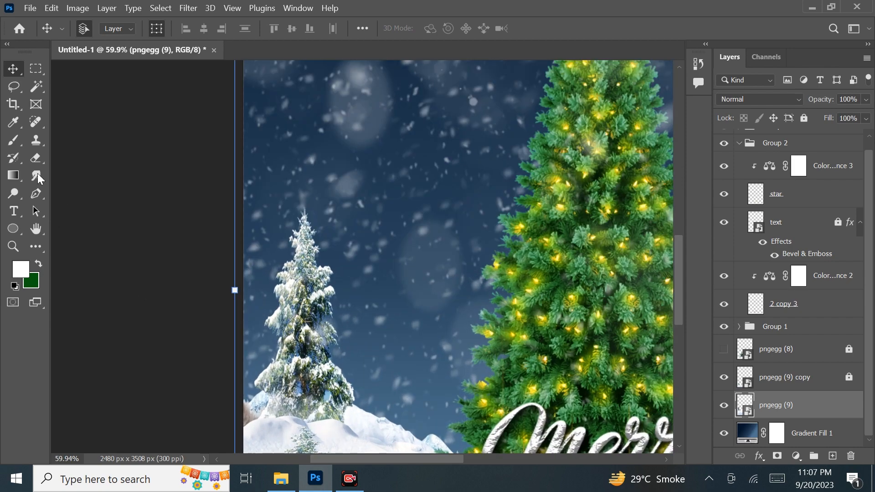
{"action": "key", "text": "e"}
{"action": "scroll", "coordinate": [360, 176], "scroll_direction": "down", "scroll_amount": 5}
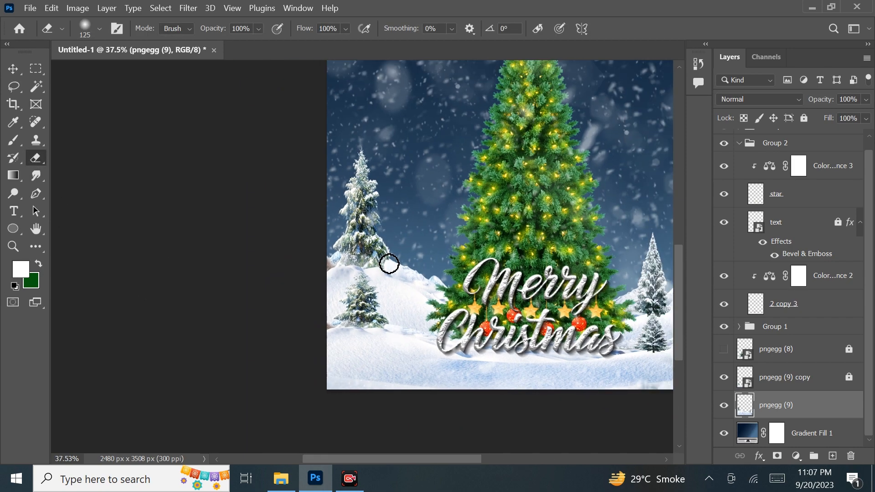
- Enlarge the pngegg (9) landscape to 136.54% and position it so its tall trees sit at the poster's side edges
{"action": "key", "text": "ctrl+t"}
{"action": "left_click_drag", "start_coordinate": [319, 221], "coordinate": [209, 203]}
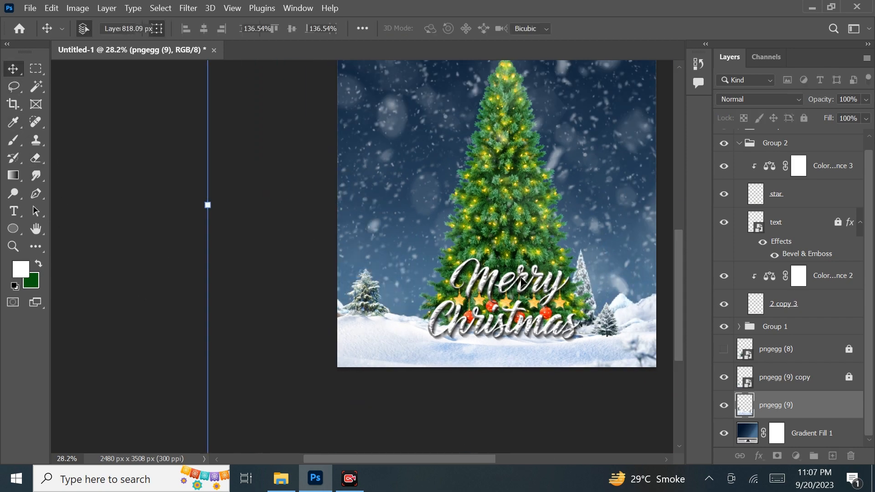
{"action": "left_click_drag", "start_coordinate": [600, 274], "coordinate": [638, 268]}
{"action": "scroll", "coordinate": [159, 220], "scroll_direction": "up", "scroll_amount": 1}
{"action": "key", "text": "Escape"}
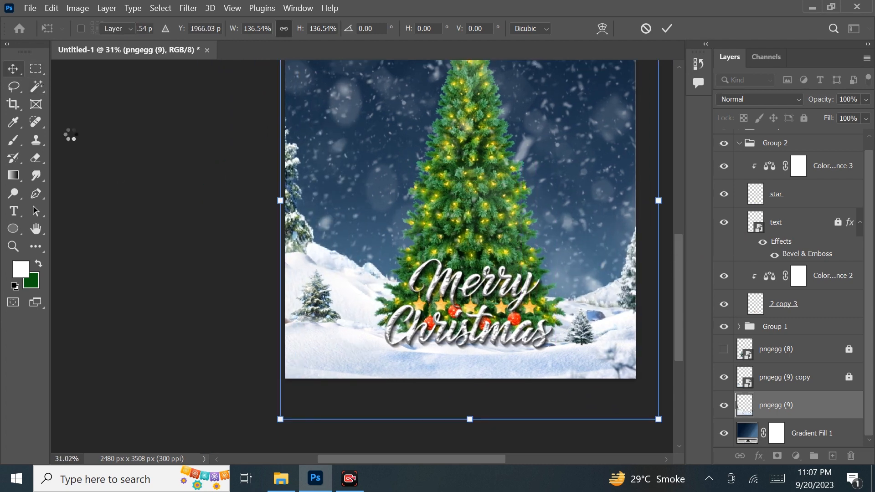
{"action": "left_click", "coordinate": [188, 217]}
- Show the pngegg (8) snowy trees layer, unlock it and select it
{"action": "scroll", "coordinate": [194, 223], "scroll_direction": "down", "scroll_amount": 6}
{"action": "left_click_drag", "start_coordinate": [556, 223], "coordinate": [545, 264]}
{"action": "left_click", "coordinate": [724, 349]}
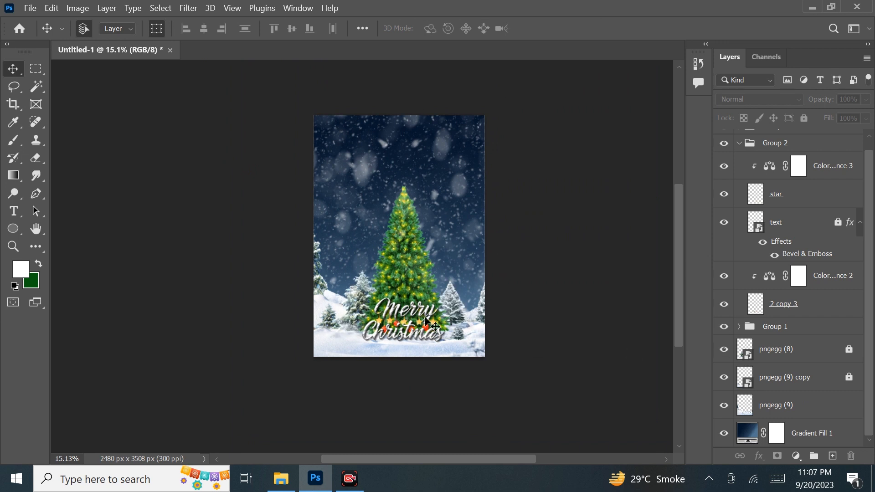
{"action": "left_click", "coordinate": [365, 239]}
{"action": "left_click", "coordinate": [730, 406]}
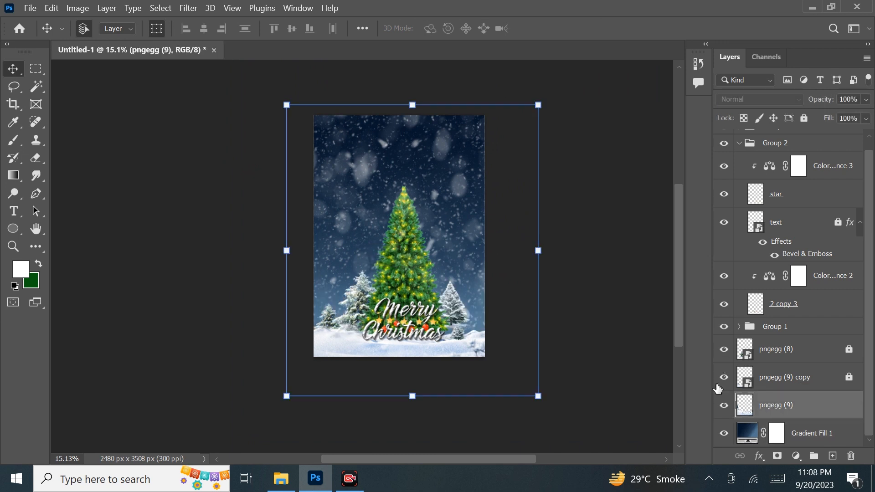
{"action": "left_click", "coordinate": [724, 350]}
{"action": "left_click", "coordinate": [724, 350]}
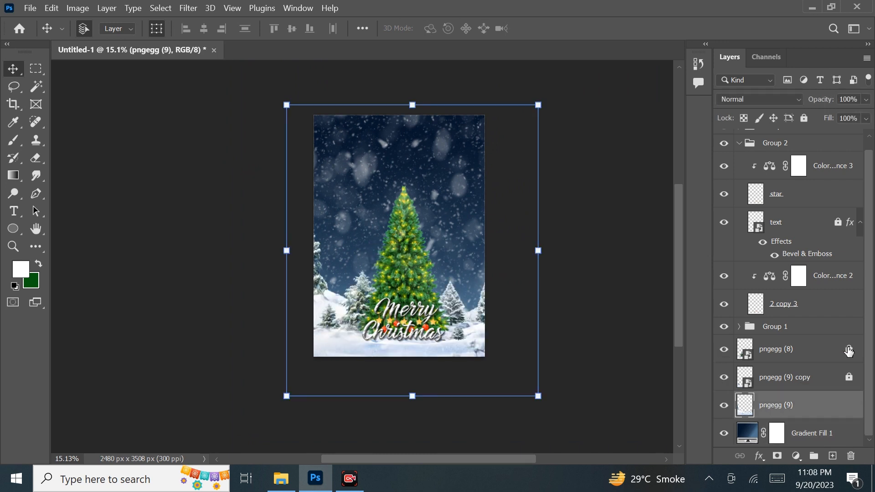
{"action": "left_click", "coordinate": [849, 350]}
{"action": "left_click", "coordinate": [810, 351]}
- Scale the pngegg (8) snowy trees down to 75.39%
{"action": "left_click_drag", "start_coordinate": [458, 308], "coordinate": [457, 288]}
{"action": "key", "text": "ctrl+t"}
{"action": "left_click_drag", "start_coordinate": [470, 249], "coordinate": [460, 260]}
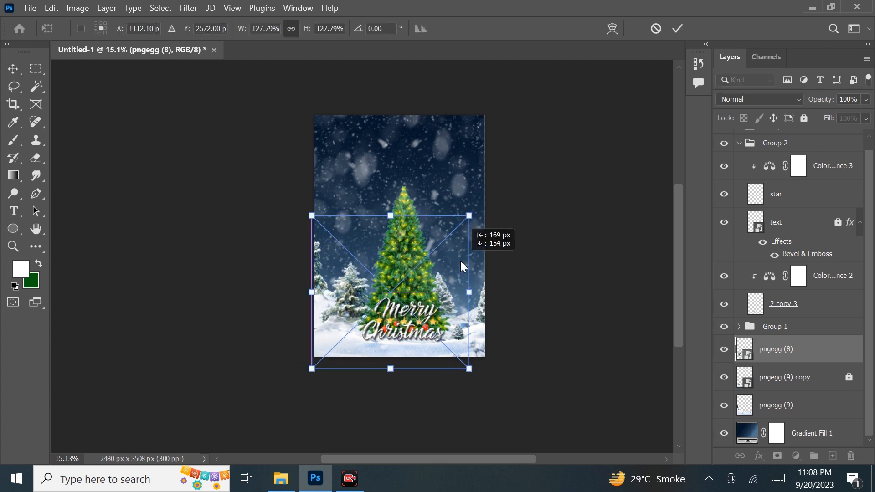
{"action": "left_click_drag", "start_coordinate": [465, 210], "coordinate": [405, 278]}
{"action": "scroll", "coordinate": [353, 317], "scroll_direction": "up", "scroll_amount": 5}
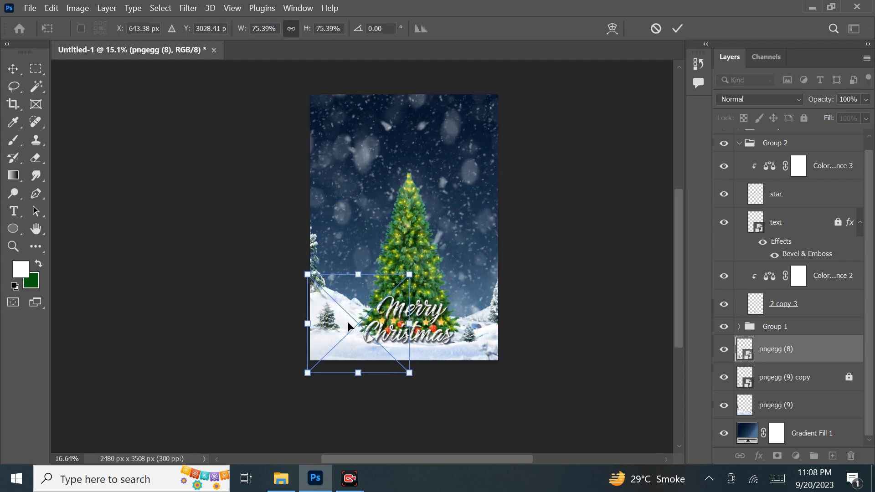
{"action": "scroll", "coordinate": [345, 329], "scroll_direction": "up", "scroll_amount": 4}
- Position the pngegg (8) trees so one snowy tree stands on the slope just left of the Christmas tree
{"action": "left_click_drag", "start_coordinate": [340, 329], "coordinate": [485, 278]}
{"action": "scroll", "coordinate": [363, 280], "scroll_direction": "down", "scroll_amount": 3}
{"action": "key", "text": "ctrl+z"}
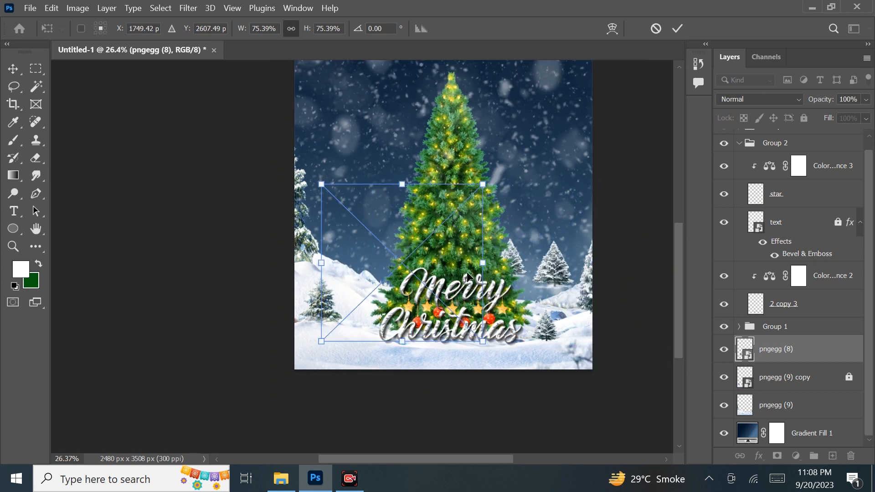
{"action": "left_click_drag", "start_coordinate": [374, 266], "coordinate": [399, 264]}
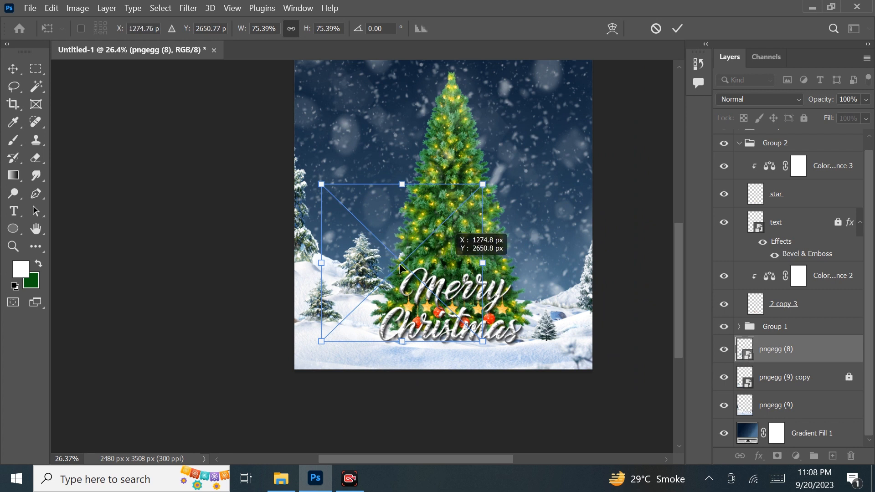
{"action": "left_click_drag", "start_coordinate": [355, 319], "coordinate": [367, 374]}
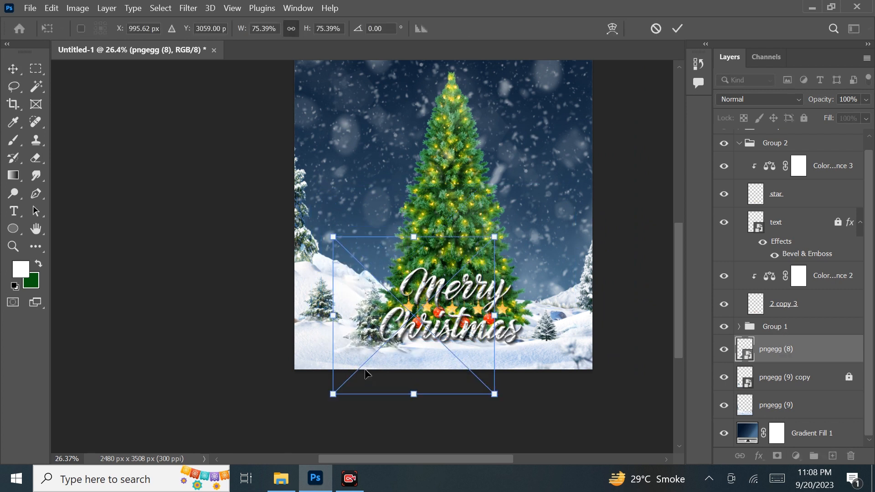
{"action": "key", "text": "ctrl+z"}
{"action": "left_click", "coordinate": [13, 68]}
{"action": "left_click", "coordinate": [170, 208]}
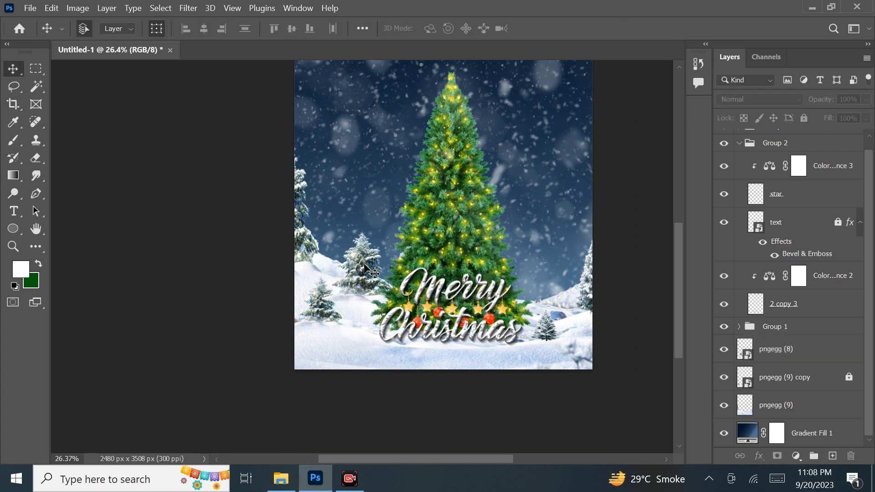
- Duplicate the pngegg (8) trees, scale the copy to 66.06% and place it beside the Christmas tree's lower right
{"action": "left_click", "coordinate": [360, 264]}
{"action": "left_click_drag", "start_coordinate": [359, 263], "coordinate": [587, 286]}
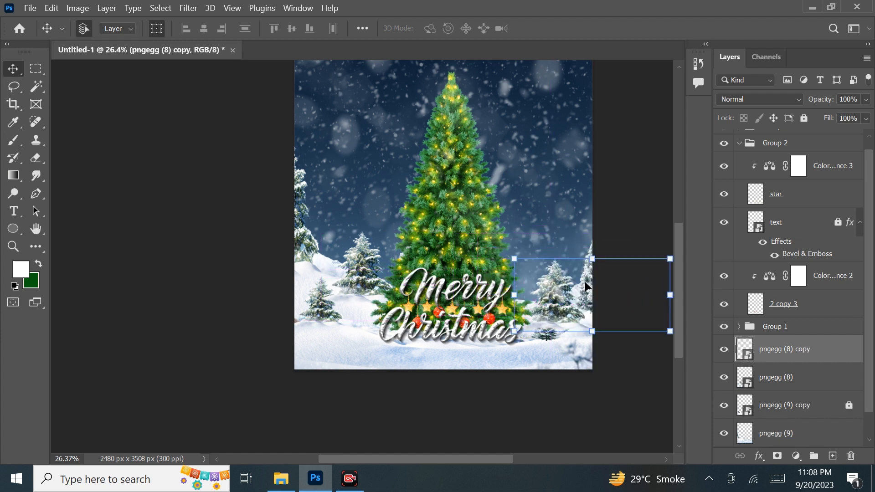
{"action": "left_click_drag", "start_coordinate": [520, 260], "coordinate": [528, 269]}
{"action": "left_click_drag", "start_coordinate": [524, 225], "coordinate": [544, 248]}
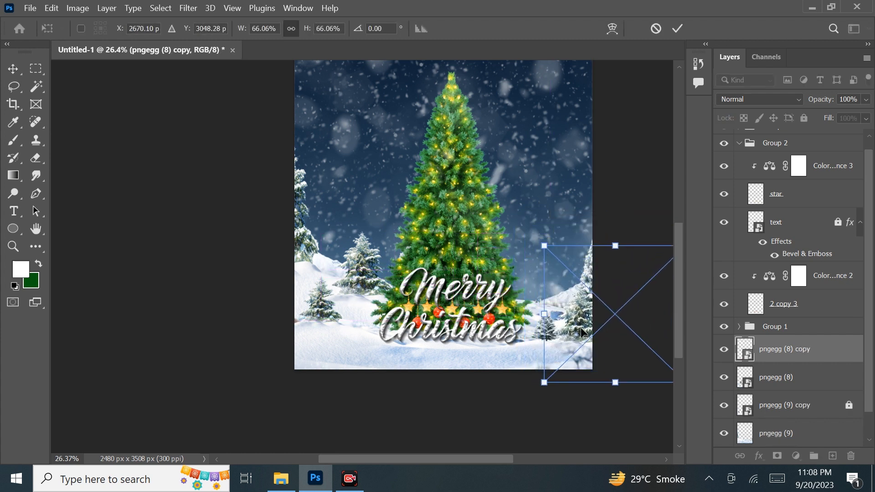
{"action": "left_click_drag", "start_coordinate": [584, 329], "coordinate": [556, 332]}
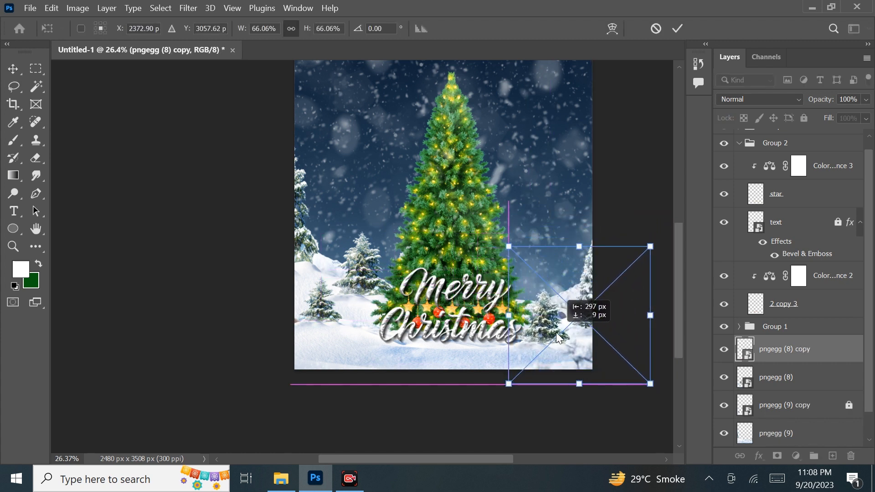
{"action": "left_click", "coordinate": [9, 66]}
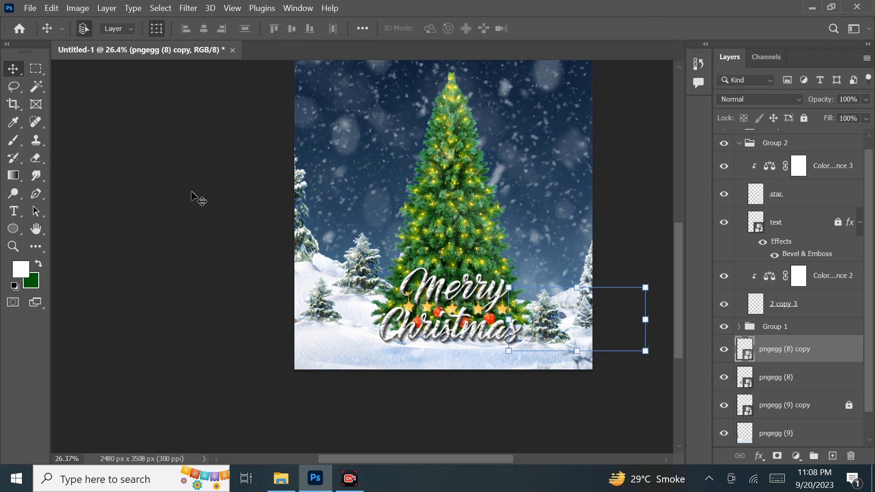
{"action": "left_click", "coordinate": [193, 218]}
- Collapse Group 2 and add a new empty layer above Group 3
{"action": "scroll", "coordinate": [194, 236], "scroll_direction": "down", "scroll_amount": 5}
{"action": "scroll", "coordinate": [200, 244], "scroll_direction": "down", "scroll_amount": 2}
{"action": "scroll", "coordinate": [807, 229], "scroll_direction": "up", "scroll_amount": 1}
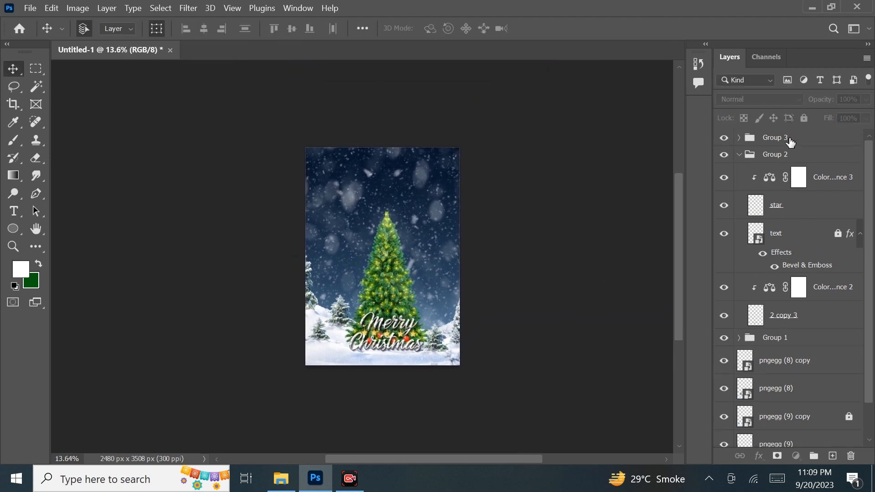
{"action": "left_click", "coordinate": [787, 139]}
{"action": "left_click", "coordinate": [739, 137]}
{"action": "left_click", "coordinate": [738, 137]}
{"action": "left_click", "coordinate": [739, 154]}
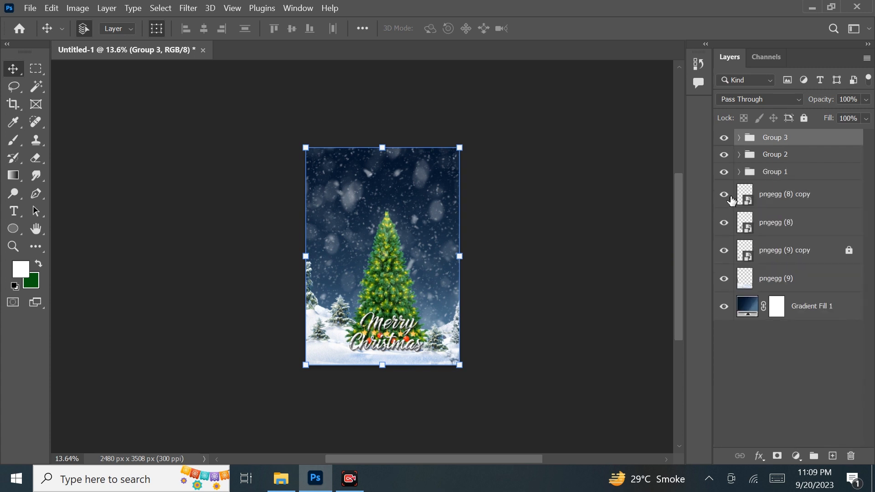
{"action": "left_click", "coordinate": [735, 172]}
{"action": "left_click", "coordinate": [798, 137]}
{"action": "left_click", "coordinate": [832, 456]}
- Switch to the Brush tool and set the foreground color to black
{"action": "scroll", "coordinate": [416, 243], "scroll_direction": "down", "scroll_amount": 1}
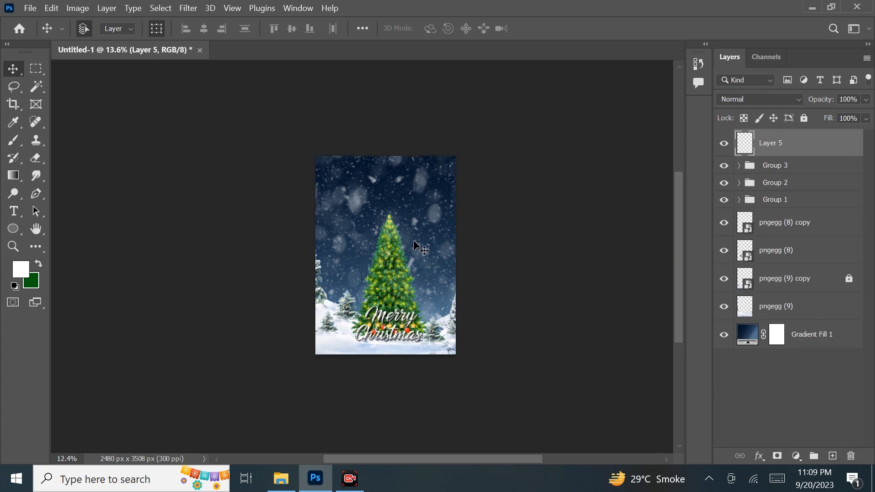
{"action": "scroll", "coordinate": [416, 244], "scroll_direction": "up", "scroll_amount": 2}
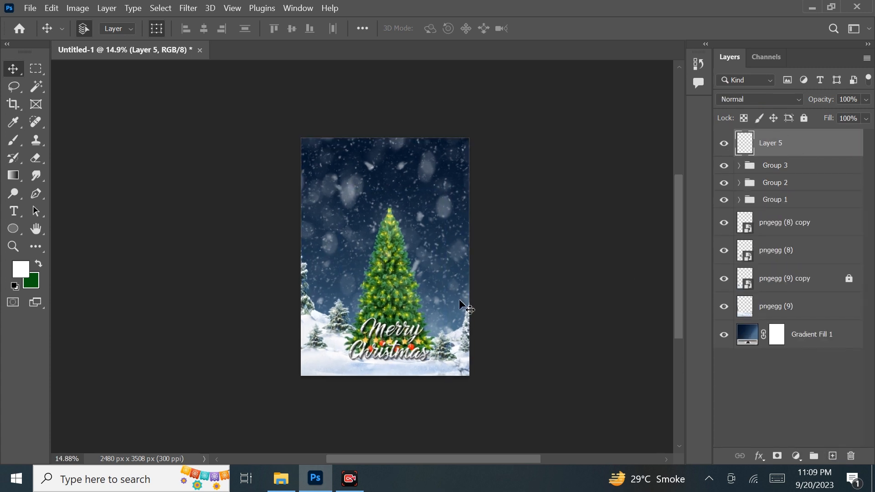
{"action": "left_click", "coordinate": [14, 141]}
{"action": "scroll", "coordinate": [381, 274], "scroll_direction": "down", "scroll_amount": 5}
{"action": "left_click", "coordinate": [39, 263]}
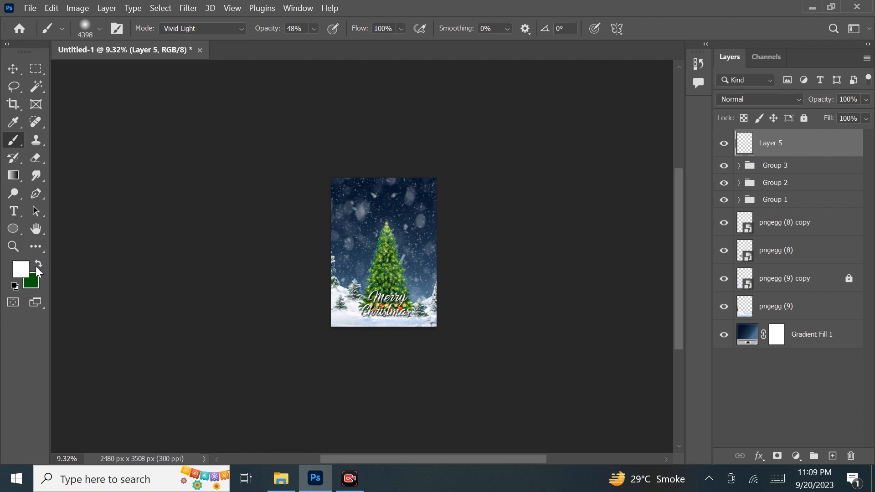
{"action": "left_click", "coordinate": [23, 268]}
{"action": "left_click", "coordinate": [566, 332]}
{"action": "key", "text": "Return"}
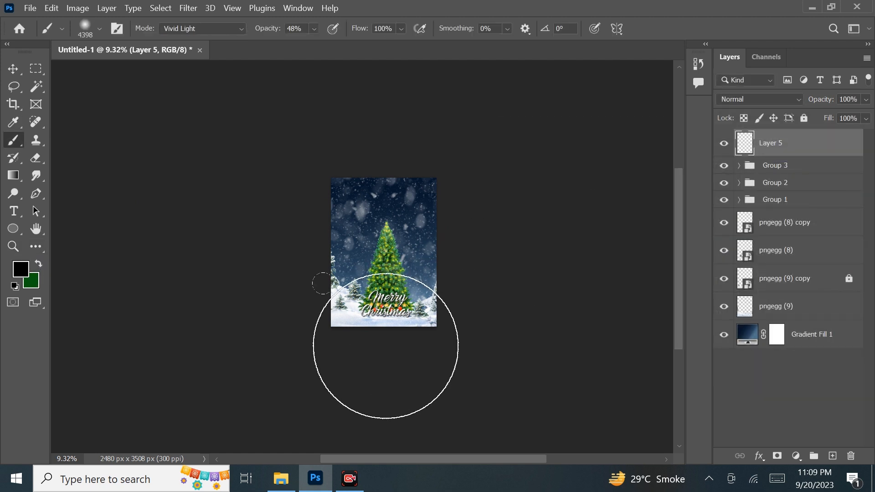
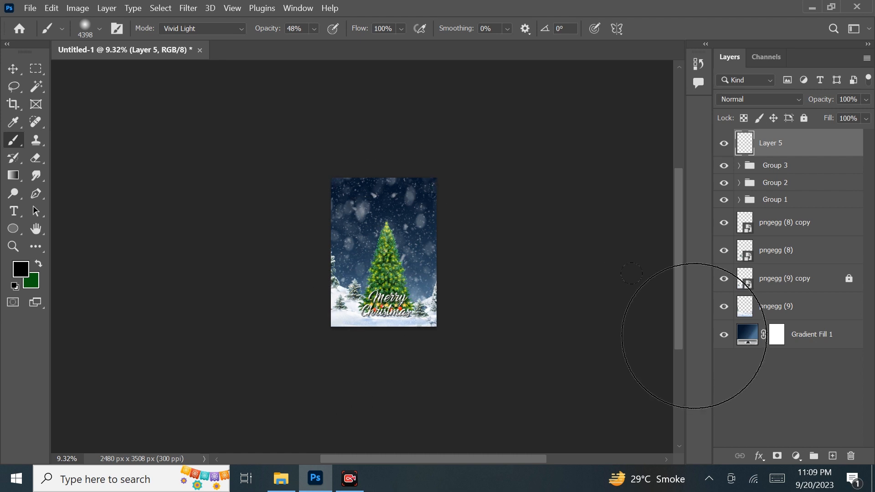
- Add a Color Balance adjustment above Layer 5 with midtones at Cyan–Red +29 and Magenta–Green +1
{"action": "left_click", "coordinate": [796, 455]}
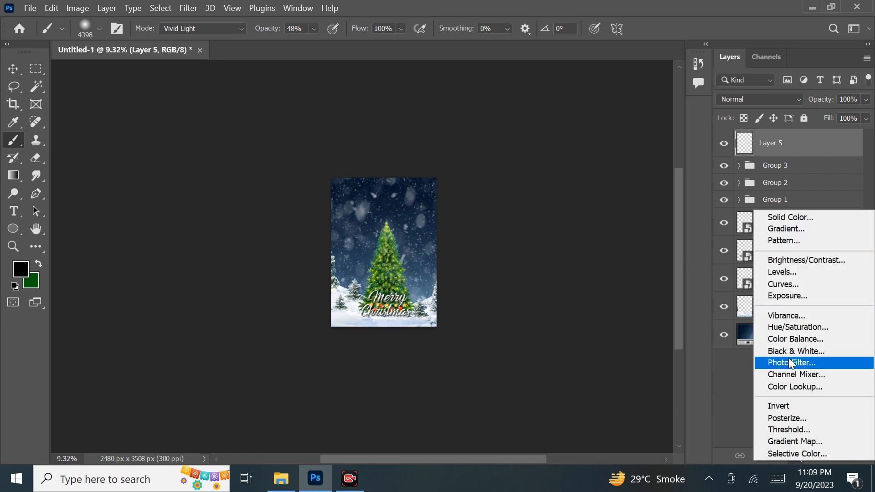
{"action": "left_click", "coordinate": [784, 339]}
{"action": "key", "text": "ctrl+0"}
{"action": "left_click_drag", "start_coordinate": [586, 209], "coordinate": [597, 187]}
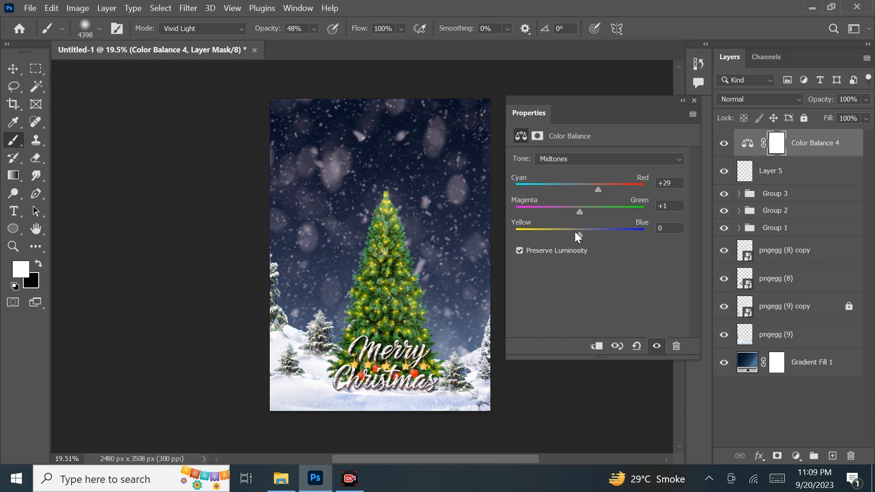
{"action": "mouse_move", "coordinate": [578, 234]}
{"action": "left_mouse_down"}
{"action": "mouse_move", "coordinate": [566, 233]}
{"action": "mouse_move", "coordinate": [608, 232]}
{"action": "mouse_move", "coordinate": [580, 233]}
{"action": "left_mouse_up"}
{"action": "left_click", "coordinate": [694, 100]}
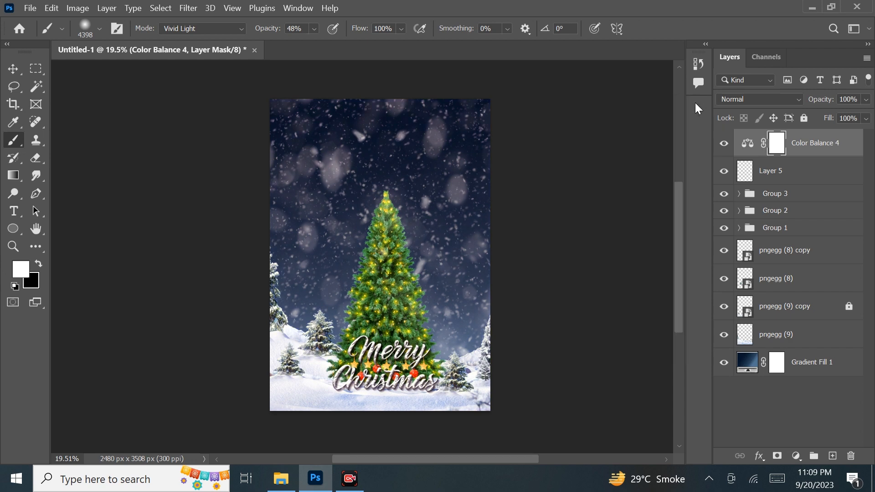
- Add a Levels adjustment above Color Balance 4 and slightly lower its white output level
{"action": "left_click", "coordinate": [796, 456]}
{"action": "left_click", "coordinate": [790, 269]}
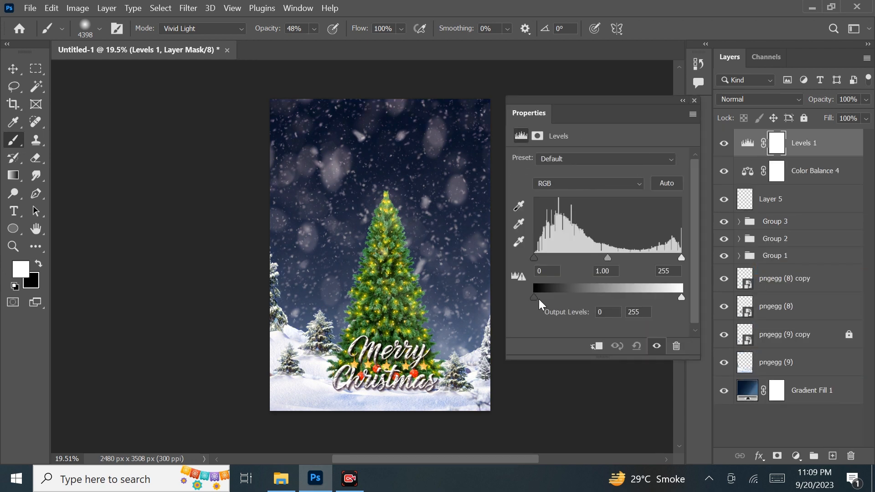
{"action": "mouse_move", "coordinate": [534, 297]}
{"action": "left_mouse_down"}
{"action": "mouse_move", "coordinate": [547, 299]}
{"action": "mouse_move", "coordinate": [534, 297]}
{"action": "left_mouse_up"}
{"action": "left_click_drag", "start_coordinate": [682, 297], "coordinate": [678, 302]}
{"action": "left_click", "coordinate": [694, 100]}
{"action": "scroll", "coordinate": [430, 220], "scroll_direction": "down", "scroll_amount": 2}
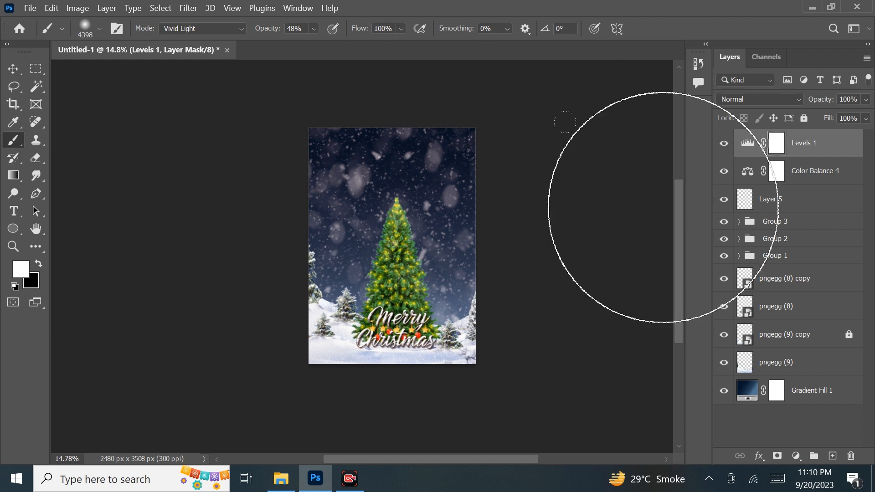
- Add an empty layer above Levels 1 and select brush 16 from the Free Sunshine Photoshop Brushes set
{"action": "left_click", "coordinate": [833, 456]}
{"action": "right_click", "coordinate": [400, 224]}
{"action": "scroll", "coordinate": [483, 388], "scroll_direction": "down", "scroll_amount": 10}
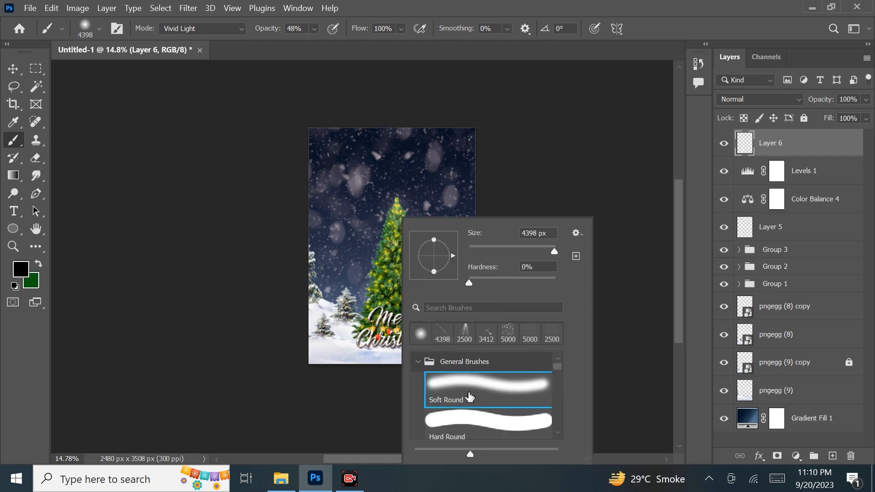
{"action": "left_click", "coordinate": [416, 385]}
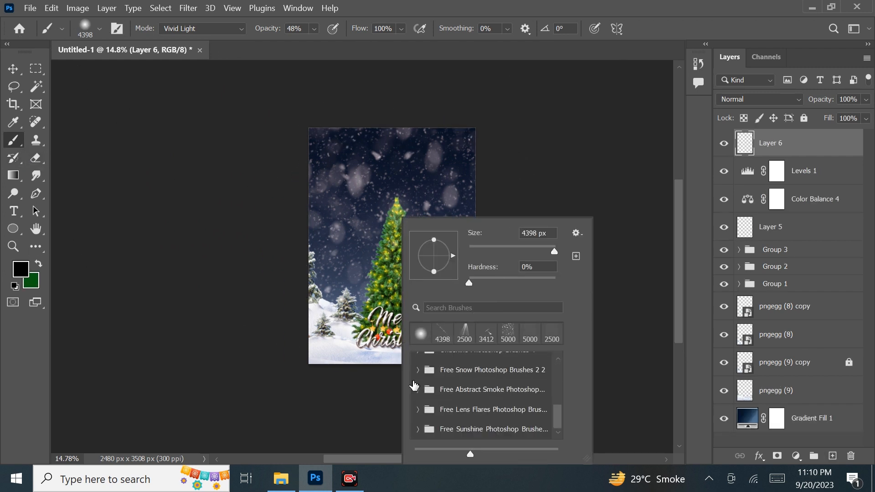
{"action": "left_click", "coordinate": [418, 430]}
{"action": "left_click", "coordinate": [501, 385]}
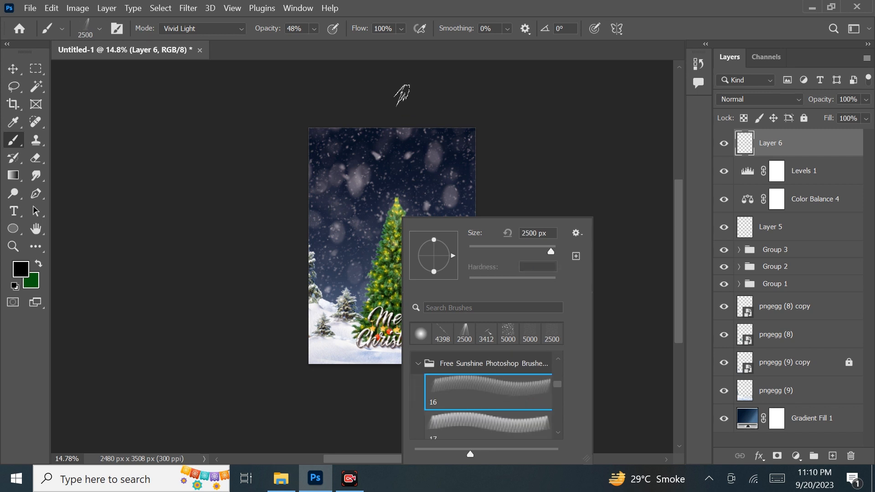
- Browse the Free Sunshine brushes from 17 to 24 for a suitable light-ray shape
{"action": "left_click", "coordinate": [471, 427]}
{"action": "scroll", "coordinate": [443, 415], "scroll_direction": "down", "scroll_amount": 1}
{"action": "left_click", "coordinate": [446, 412]}
{"action": "scroll", "coordinate": [491, 433], "scroll_direction": "down", "scroll_amount": 1}
{"action": "left_click", "coordinate": [490, 426]}
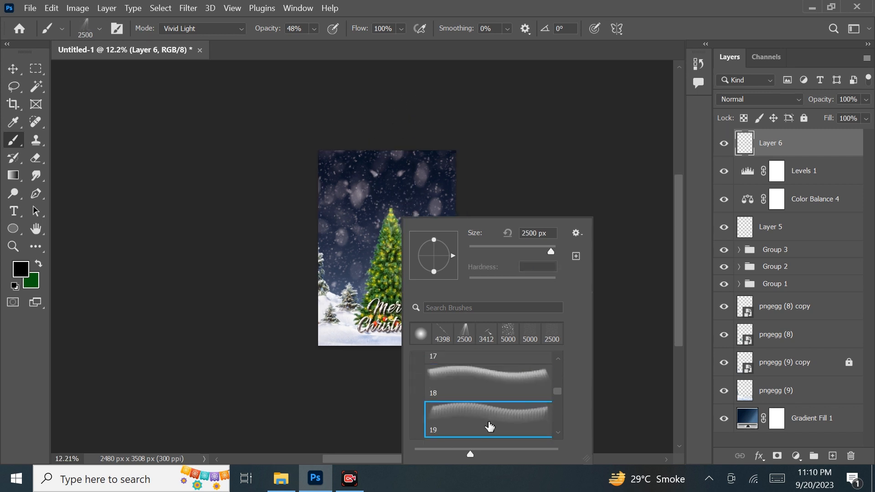
{"action": "scroll", "coordinate": [400, 233], "scroll_direction": "down", "scroll_amount": 2}
{"action": "scroll", "coordinate": [483, 409], "scroll_direction": "down", "scroll_amount": 1}
{"action": "scroll", "coordinate": [373, 191], "scroll_direction": "up", "scroll_amount": 2}
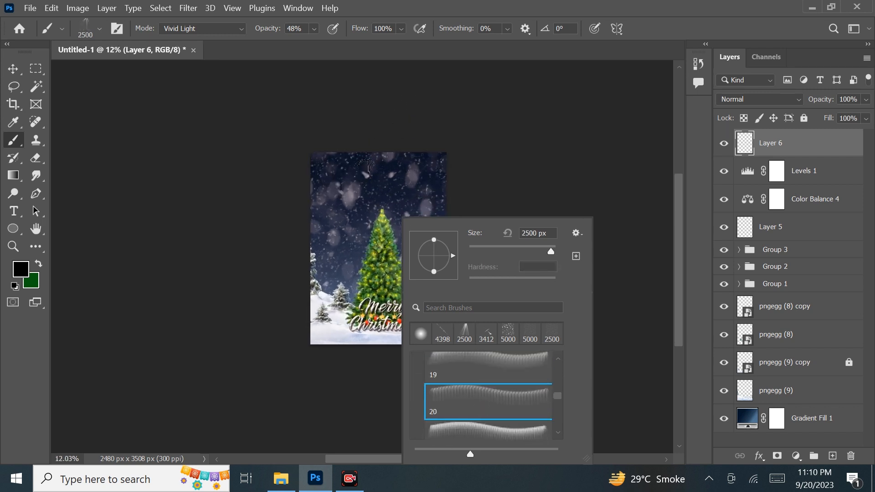
{"action": "scroll", "coordinate": [494, 415], "scroll_direction": "down", "scroll_amount": 1}
{"action": "left_click", "coordinate": [494, 414]}
{"action": "scroll", "coordinate": [485, 399], "scroll_direction": "down", "scroll_amount": 1}
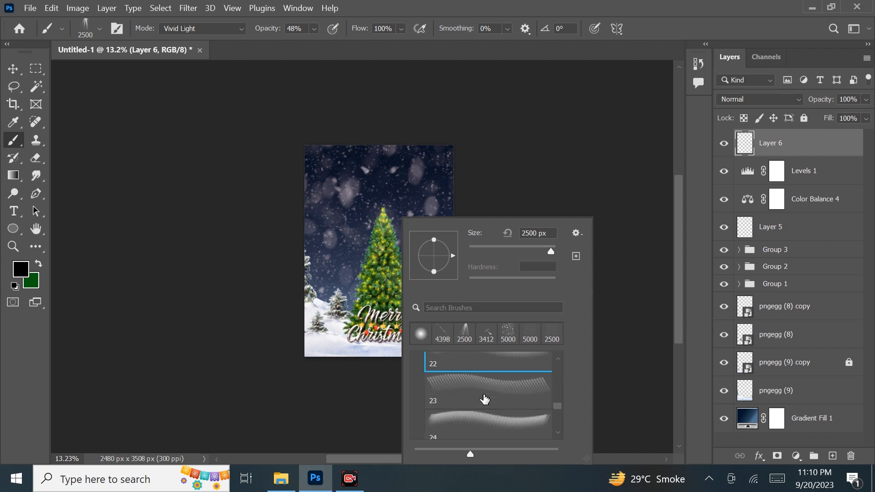
{"action": "scroll", "coordinate": [505, 420], "scroll_direction": "down", "scroll_amount": 1}
{"action": "left_click", "coordinate": [497, 387]}
{"action": "scroll", "coordinate": [354, 208], "scroll_direction": "up", "scroll_amount": 1}
{"action": "scroll", "coordinate": [489, 397], "scroll_direction": "down", "scroll_amount": 1}
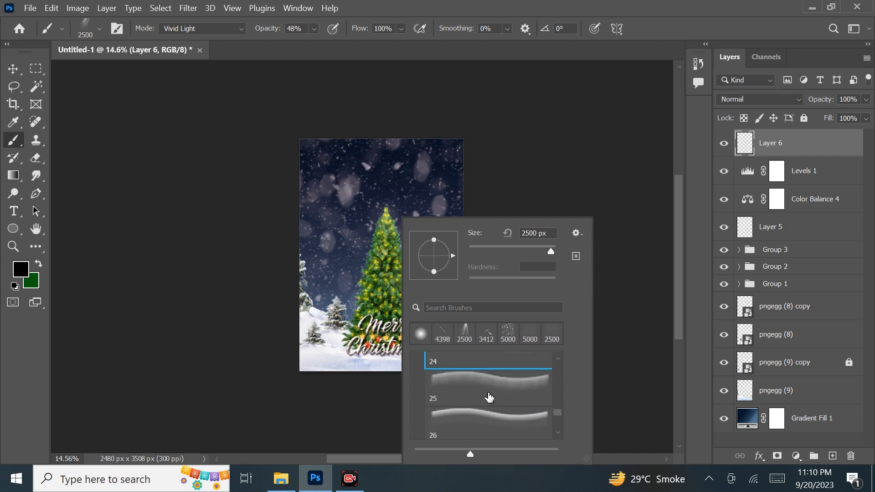
- Choose sunshine brush 25 and set its size to 4291 px
{"action": "left_click", "coordinate": [489, 396]}
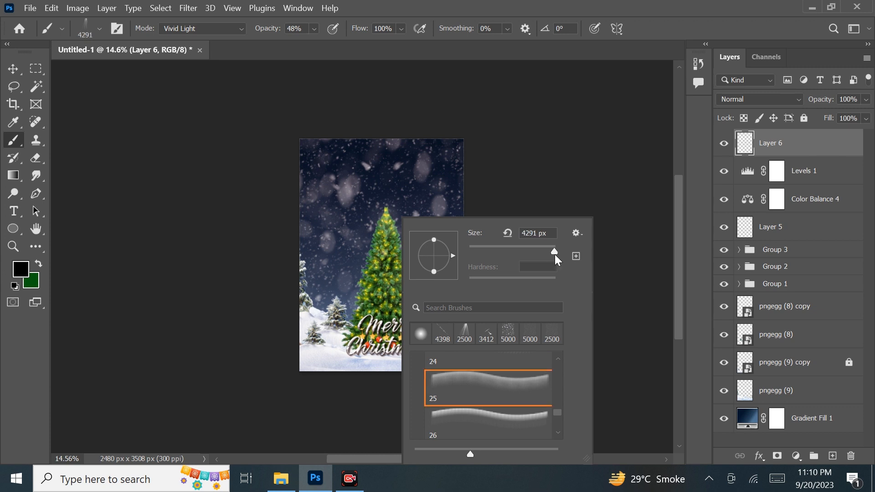
{"action": "left_click_drag", "start_coordinate": [554, 255], "coordinate": [555, 254]}
{"action": "key", "text": "Return"}
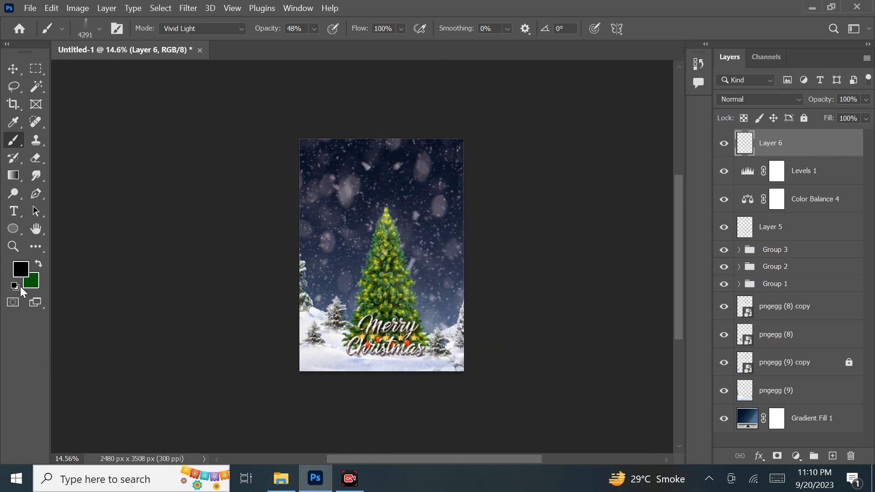
- Set the foreground color to a very light cream white
{"action": "left_click", "coordinate": [21, 269]}
{"action": "left_click", "coordinate": [505, 149]}
{"action": "left_click", "coordinate": [791, 152]}
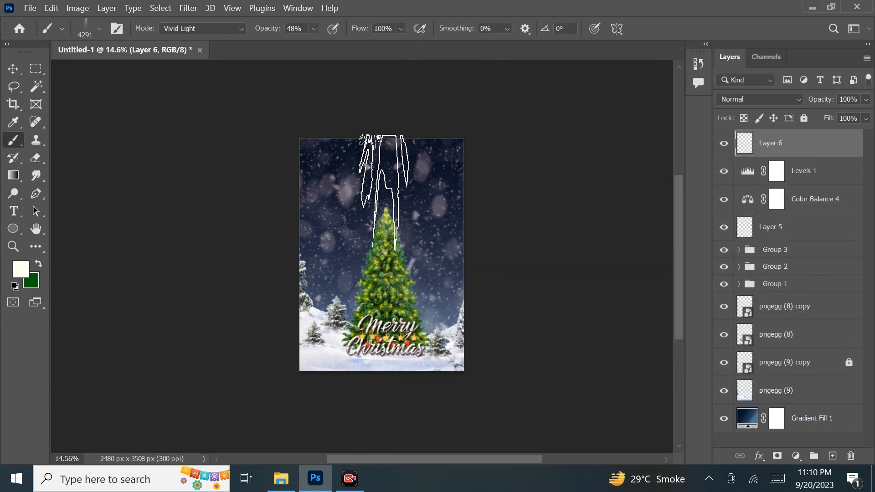
- Try stamping light rays across the center and both sides of the sky on Layer 6, then undo the strokes
{"action": "left_click", "coordinate": [382, 277]}
{"action": "left_click", "coordinate": [328, 276]}
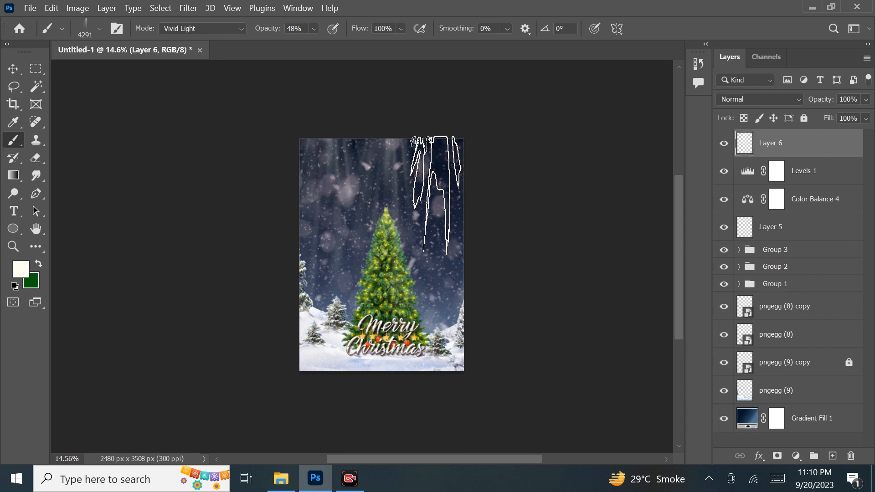
{"action": "left_click", "coordinate": [435, 196]}
{"action": "key", "text": "ctrl+z"}
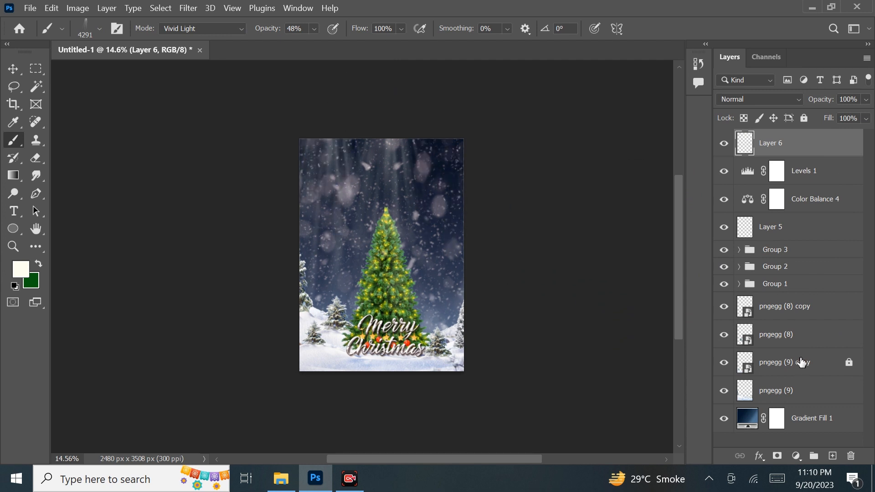
{"action": "key", "text": "ctrl+z"}
{"action": "key", "text": "ctrl+z"}
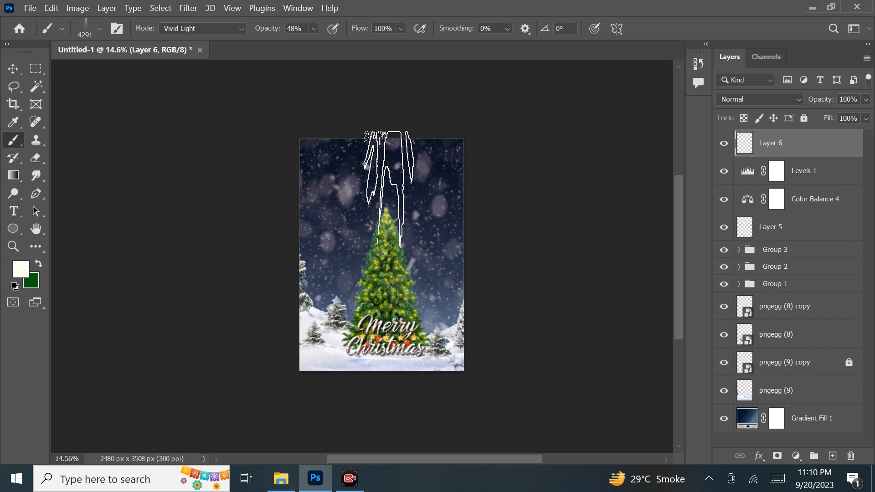
- Stamp a 5000 px light ray above the Christmas tree and set Layer 6's blend mode to Linear Light
{"action": "right_click", "coordinate": [379, 269]}
{"action": "left_click_drag", "start_coordinate": [522, 252], "coordinate": [531, 252]}
{"action": "left_click", "coordinate": [366, 268]}
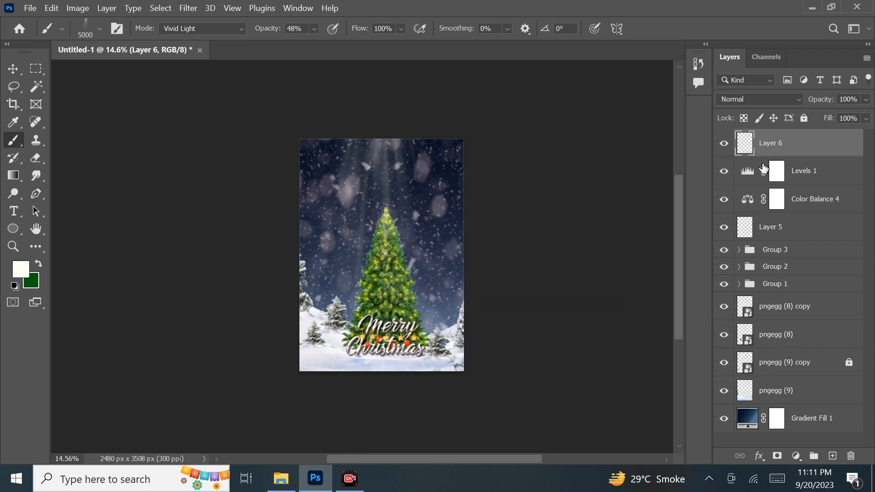
{"action": "left_click", "coordinate": [794, 102]}
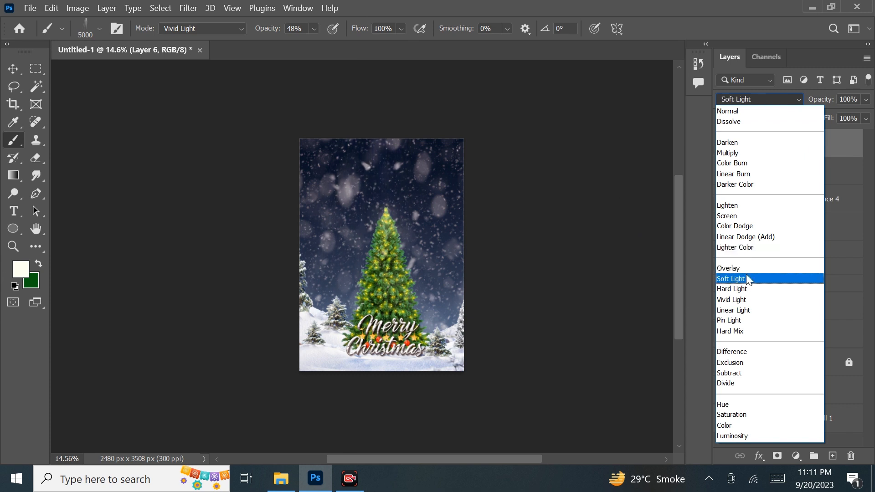
{"action": "left_click", "coordinate": [748, 310]}
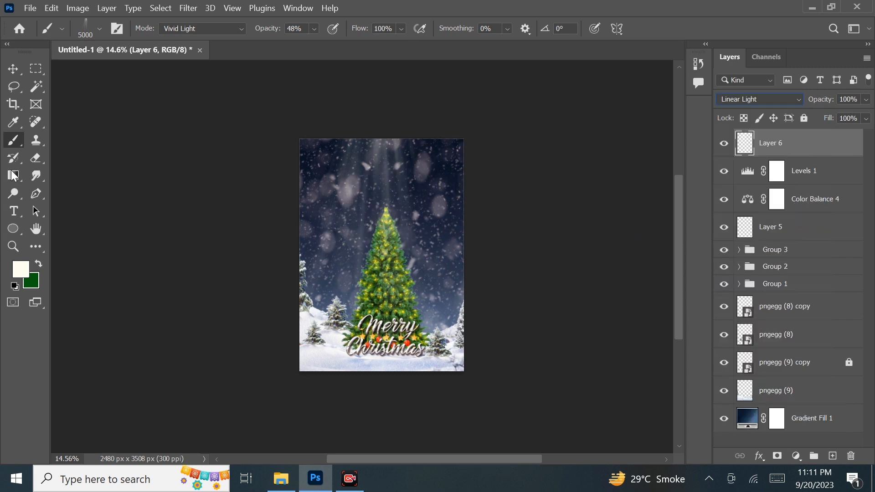
- Edit the gradient of Gradient Fill 1 and darken its lighter end stop to a deep blue
{"action": "double_click", "coordinate": [747, 418]}
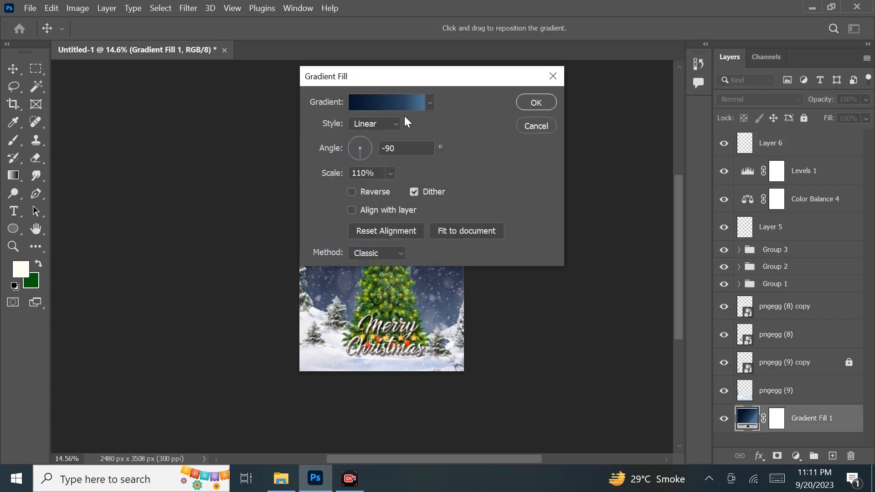
{"action": "left_click", "coordinate": [401, 100]}
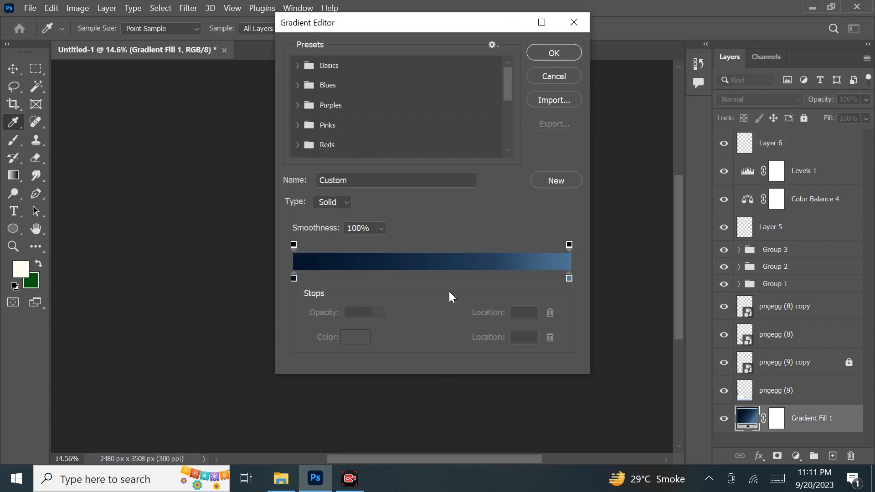
{"action": "double_click", "coordinate": [570, 278]}
{"action": "left_click_drag", "start_coordinate": [578, 233], "coordinate": [588, 277]}
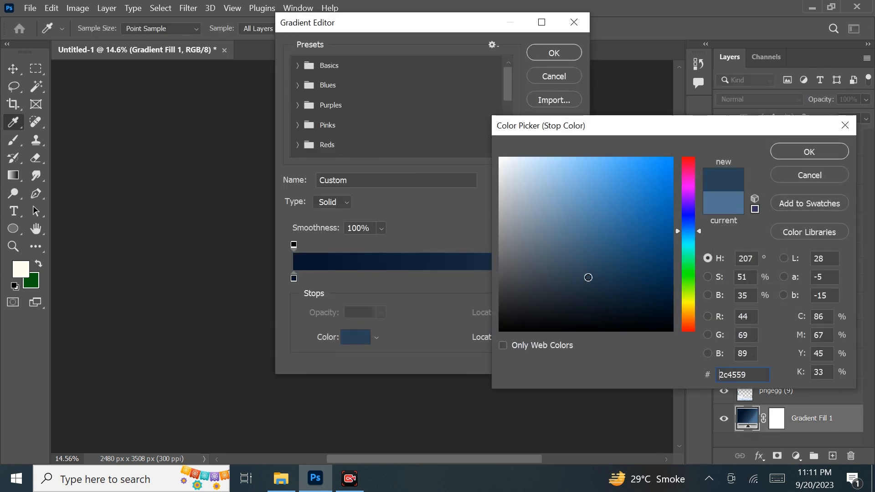
{"action": "left_click", "coordinate": [809, 152]}
- Set the gradient's starting stop to #111f2b and apply the edited gradient fill
{"action": "left_click", "coordinate": [291, 278]}
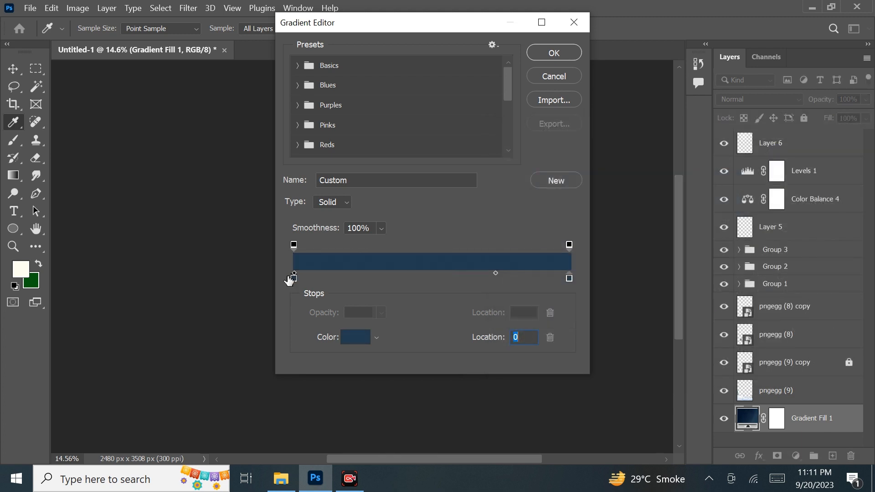
{"action": "double_click", "coordinate": [294, 278]}
{"action": "left_click", "coordinate": [603, 300]}
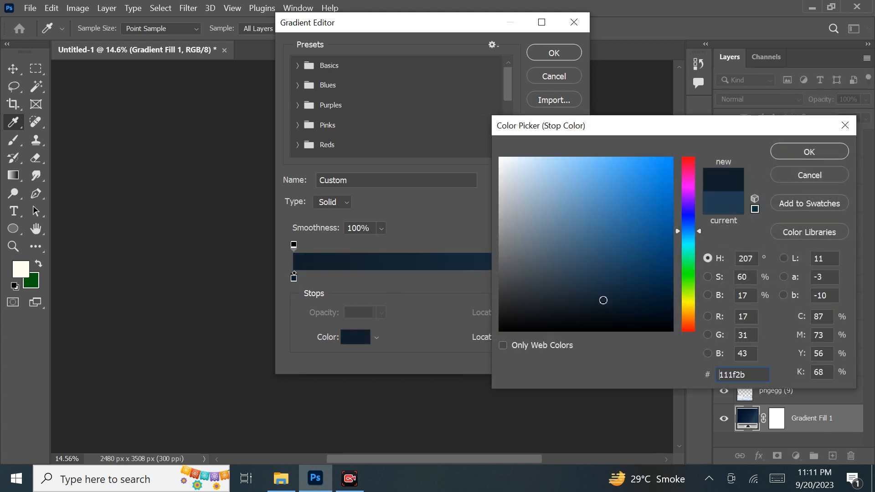
{"action": "left_click", "coordinate": [809, 152]}
{"action": "left_click", "coordinate": [557, 52]}
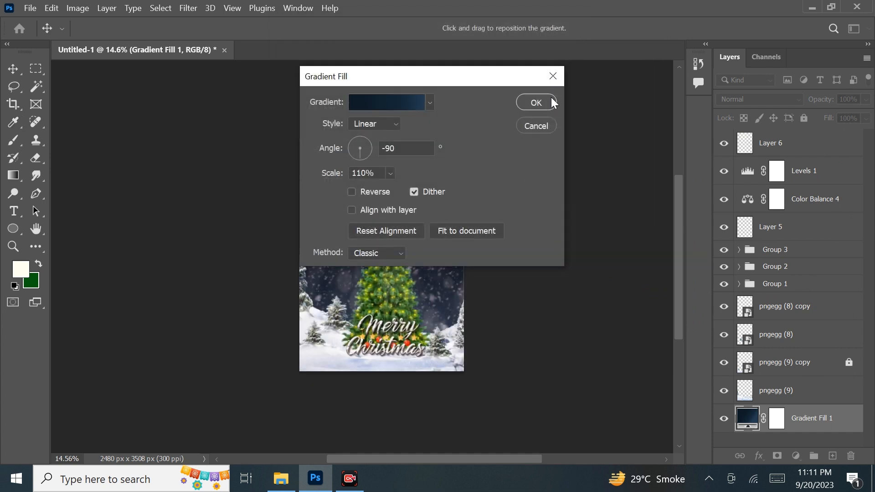
{"action": "left_click", "coordinate": [542, 101]}
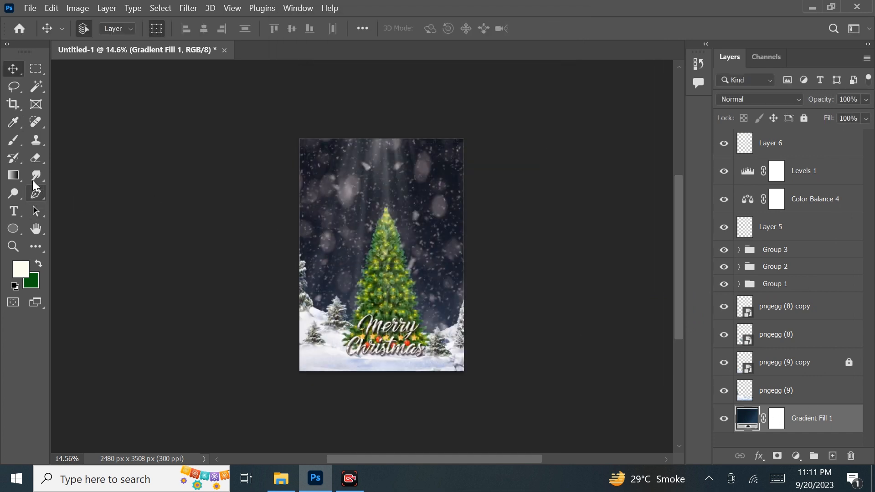
{"action": "key", "text": "g"}
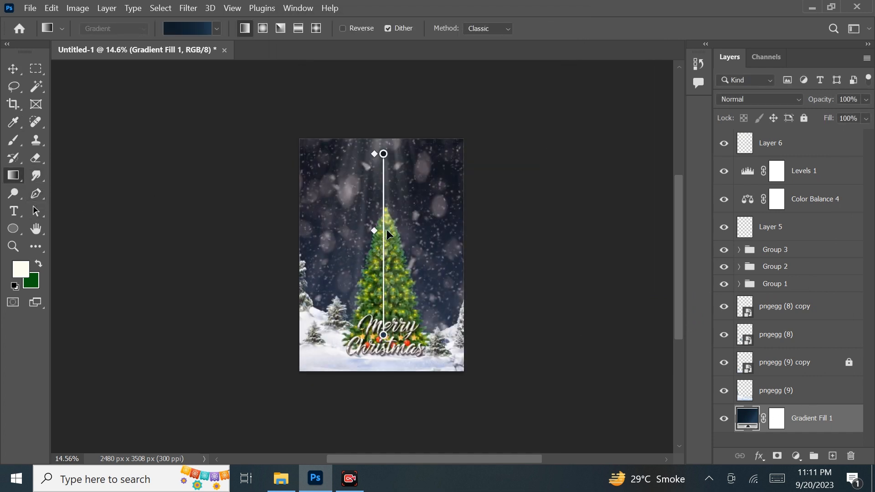
{"action": "left_click", "coordinate": [13, 70]}
{"action": "left_click", "coordinate": [178, 152]}
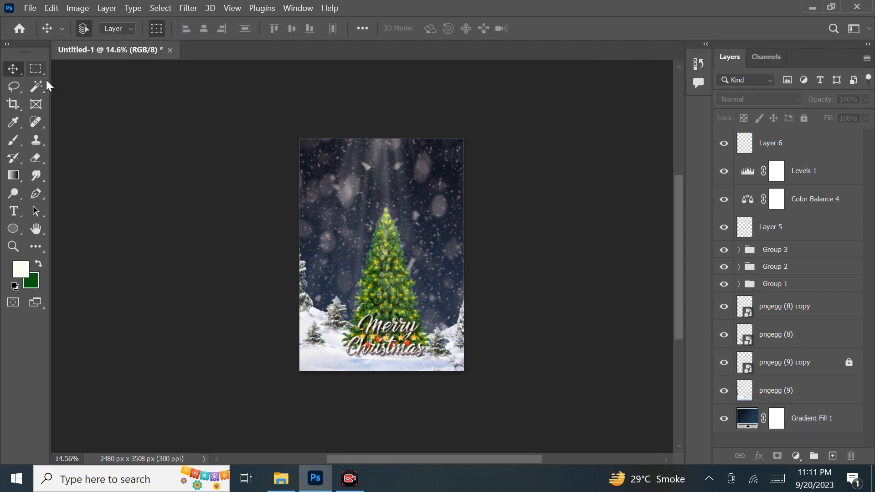
{"action": "scroll", "coordinate": [469, 295], "scroll_direction": "up", "scroll_amount": 5}
{"action": "scroll", "coordinate": [471, 295], "scroll_direction": "down", "scroll_amount": 2}
{"action": "left_click_drag", "start_coordinate": [502, 249], "coordinate": [497, 277]}
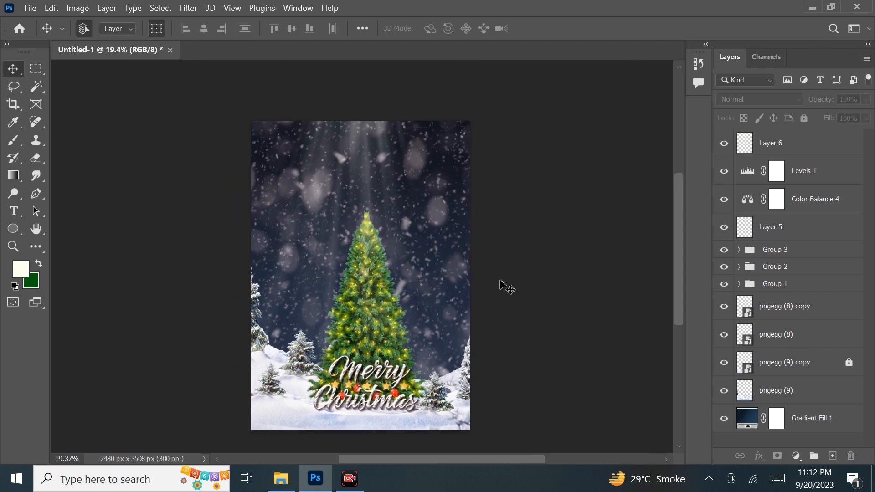
- Set the foreground color to bright yellow and switch back to the Brush tool
{"action": "left_click", "coordinate": [21, 269]}
{"action": "left_click", "coordinate": [688, 301]}
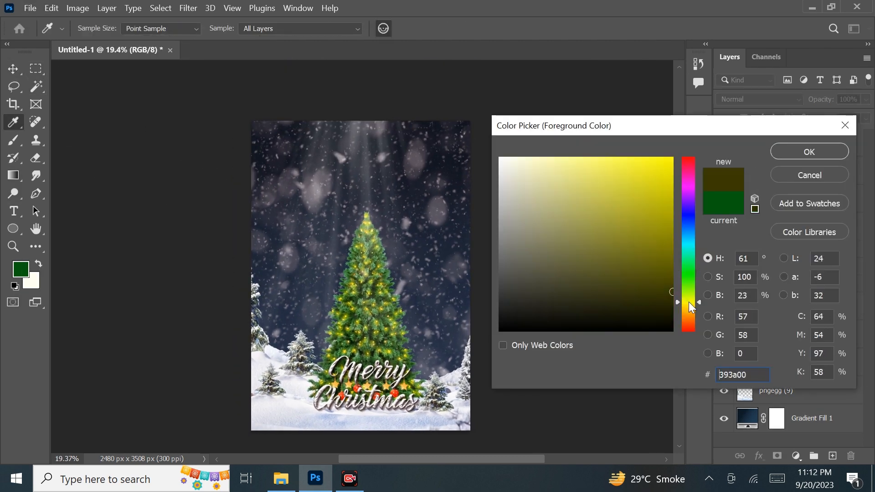
{"action": "left_click", "coordinate": [673, 151]}
{"action": "left_click", "coordinate": [781, 150]}
{"action": "key", "text": "b"}
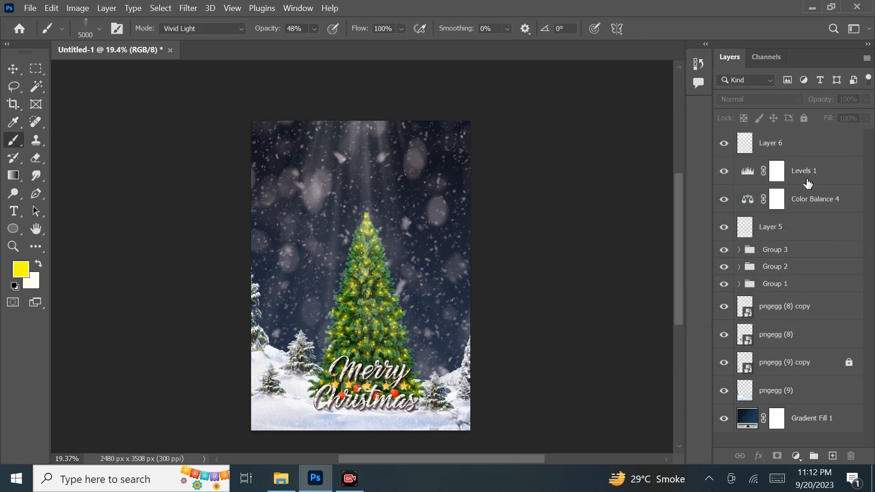
- Stamp a yellow 5000 px light ray above the tree on Layer 6 and set the layer's blend mode to Vivid Light
{"action": "left_click", "coordinate": [796, 144]}
{"action": "left_click", "coordinate": [355, 216]}
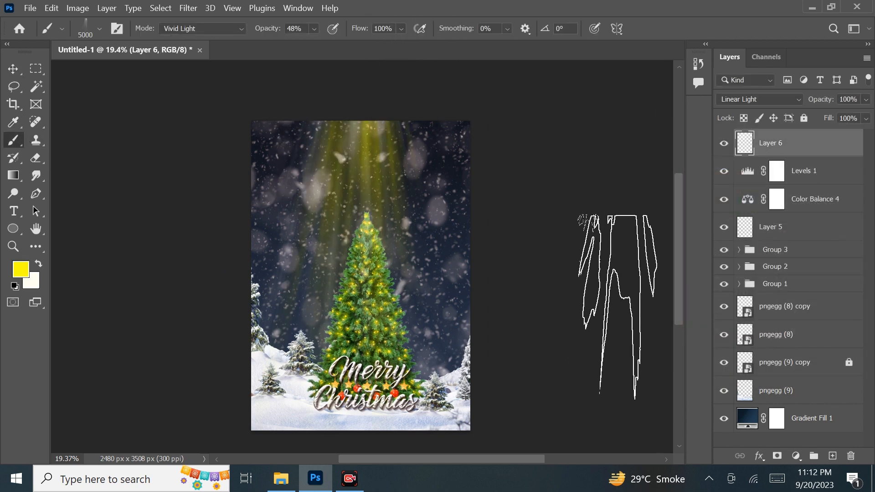
{"action": "left_click", "coordinate": [786, 101]}
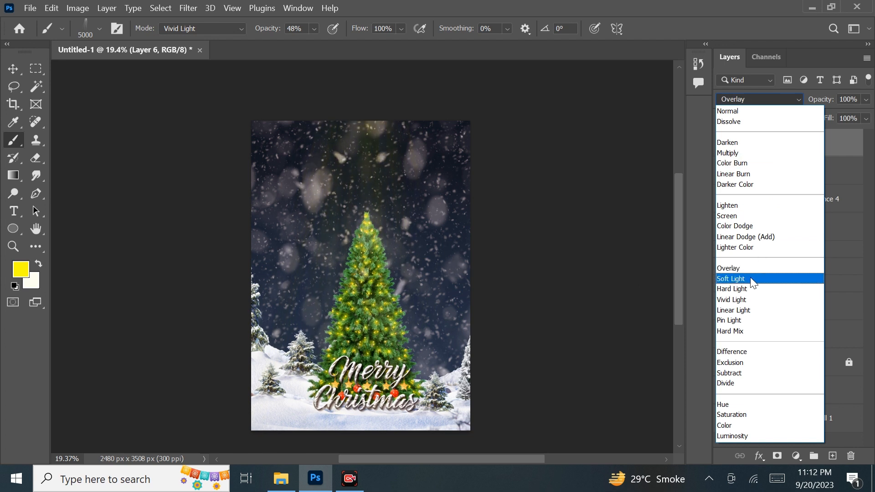
{"action": "left_click", "coordinate": [745, 301]}
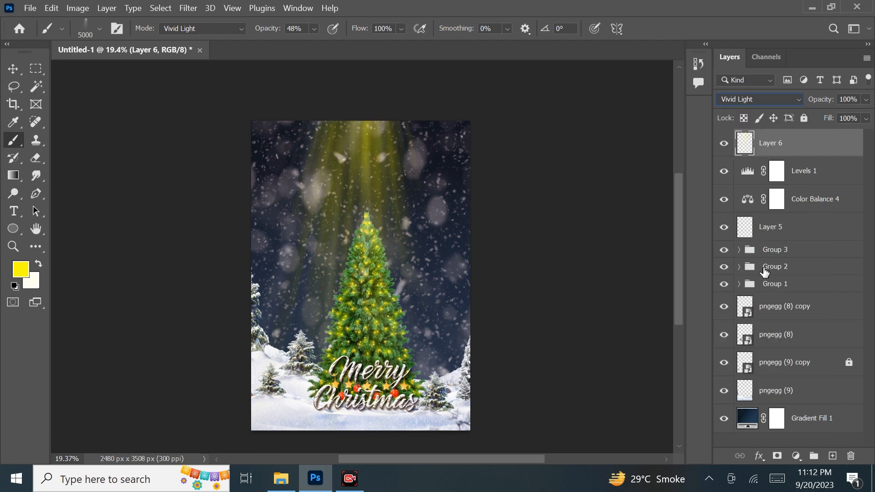
- Set Layer 6 to the Lighter Color blend mode at 77% opacity, then deselect the layer with the Move tool
{"action": "left_click_drag", "start_coordinate": [846, 113], "coordinate": [866, 114]}
{"action": "left_click", "coordinate": [783, 99]}
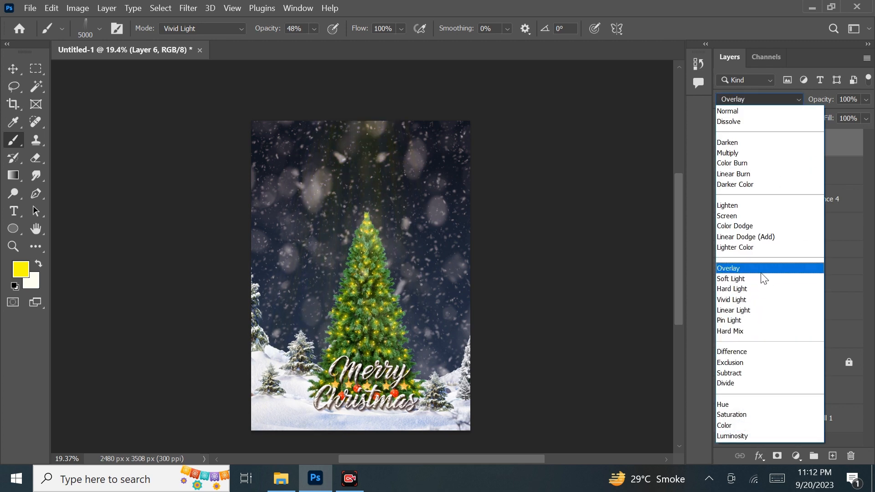
{"action": "left_click", "coordinate": [767, 248]}
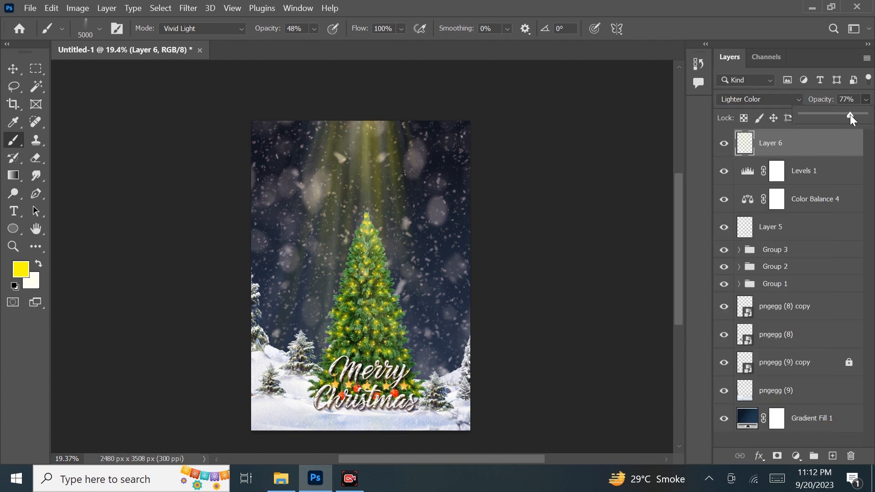
{"action": "left_click", "coordinate": [14, 72]}
{"action": "left_click", "coordinate": [553, 355]}
{"action": "scroll", "coordinate": [554, 355], "scroll_direction": "down", "scroll_amount": 4}
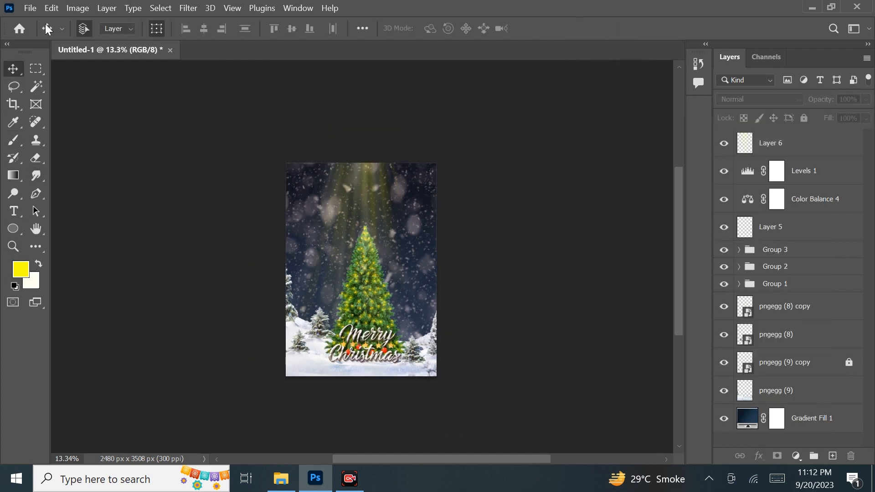
{"action": "left_click", "coordinate": [30, 7]}
{"action": "mouse_move", "coordinate": [79, 214]}
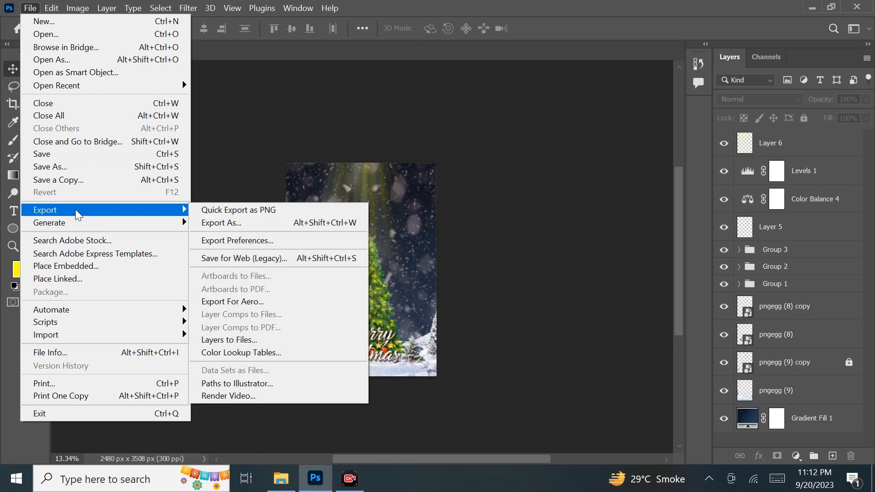
{"action": "left_click", "coordinate": [9, 71]}
- Add a new layer above Layer 6 and try a yellow stamp on it with the 5000 px snow brush
{"action": "scroll", "coordinate": [400, 370], "scroll_direction": "up", "scroll_amount": 7}
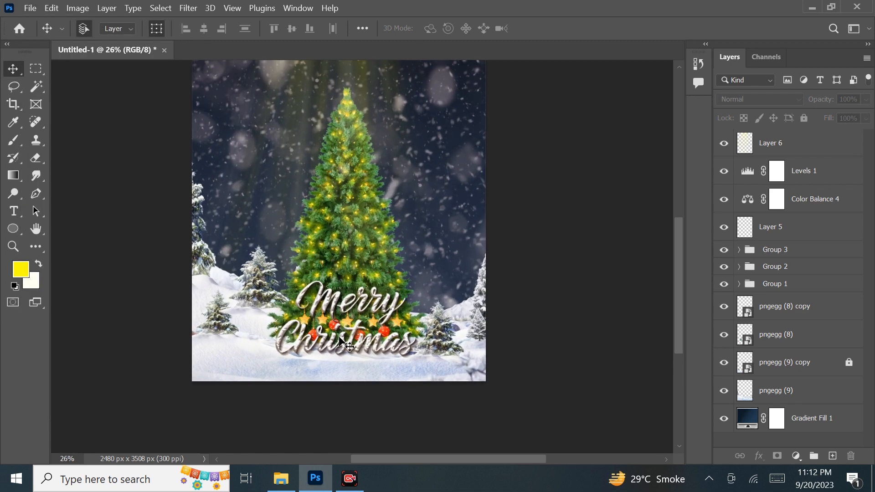
{"action": "key", "text": "ctrl+shift+alt+n"}
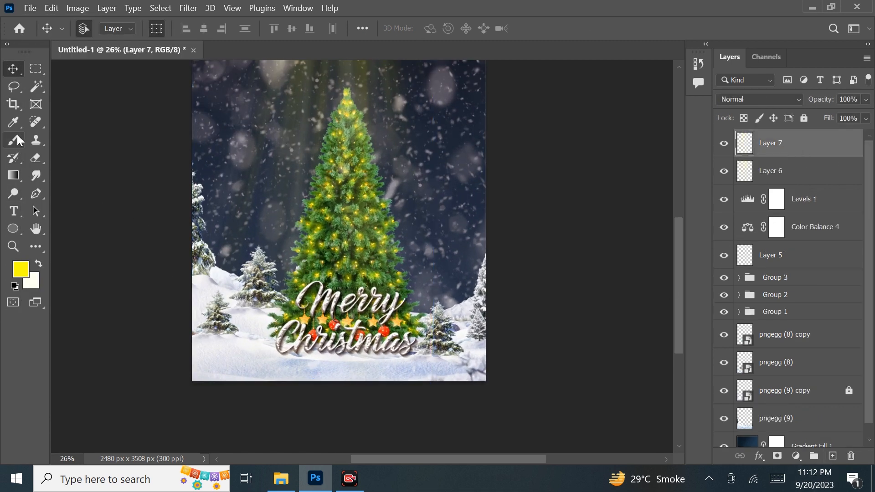
{"action": "left_click", "coordinate": [17, 139]}
{"action": "right_click", "coordinate": [300, 219]}
{"action": "scroll", "coordinate": [385, 397], "scroll_direction": "down", "scroll_amount": 2}
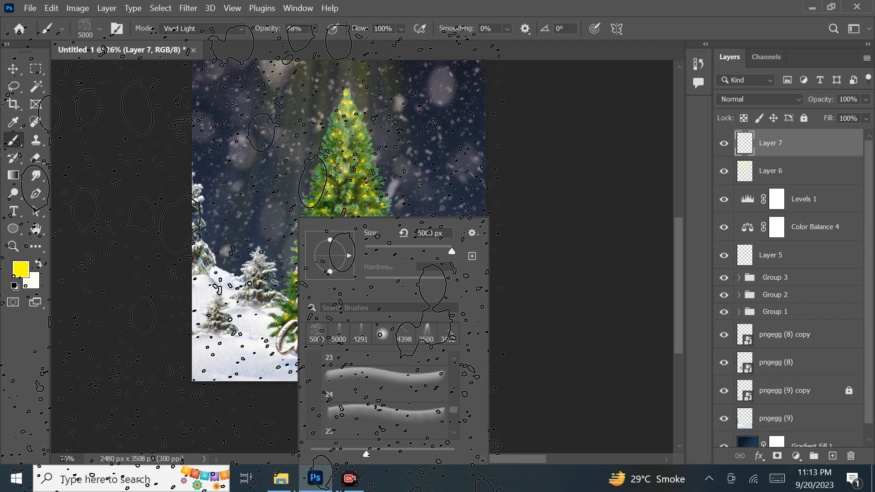
{"action": "left_click", "coordinate": [216, 314]}
{"action": "key", "text": "ctrl+z"}
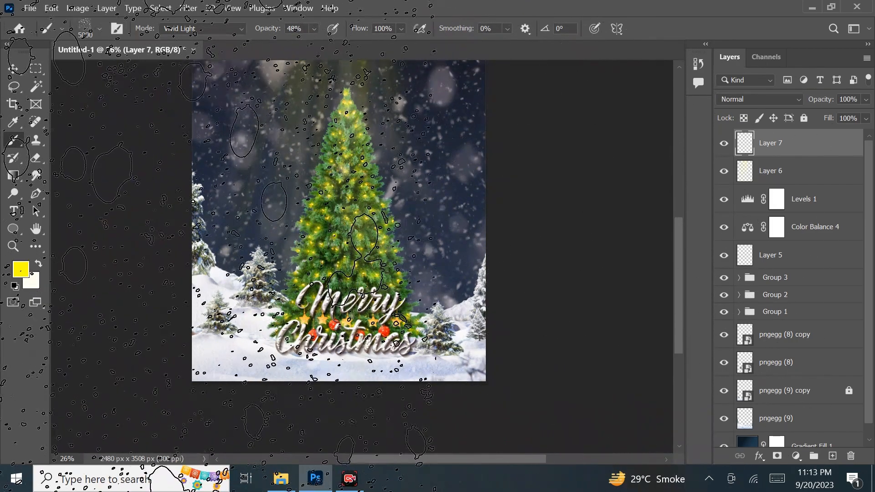
- Swap the foreground color to white, pick a 2500 px brush preset for Layer 7, and return to the Move tool with no layer selected
{"action": "key", "text": "x"}
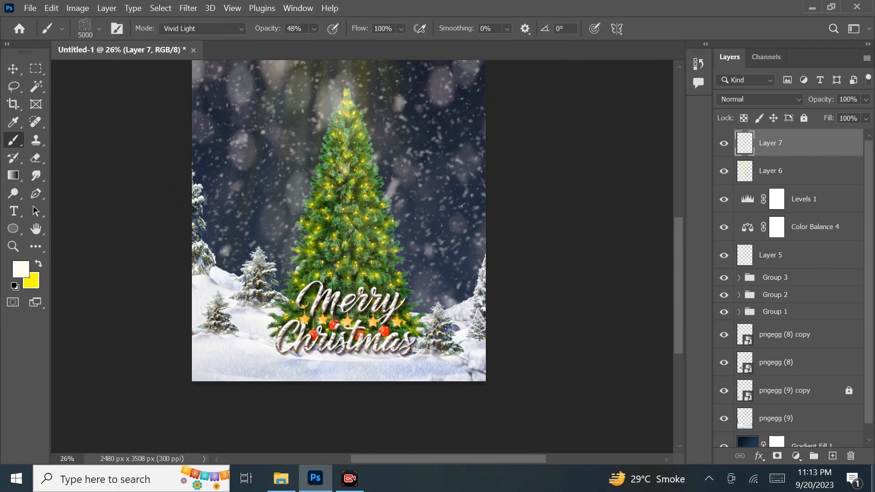
{"action": "right_click", "coordinate": [386, 218]}
{"action": "scroll", "coordinate": [443, 392], "scroll_direction": "down", "scroll_amount": 3}
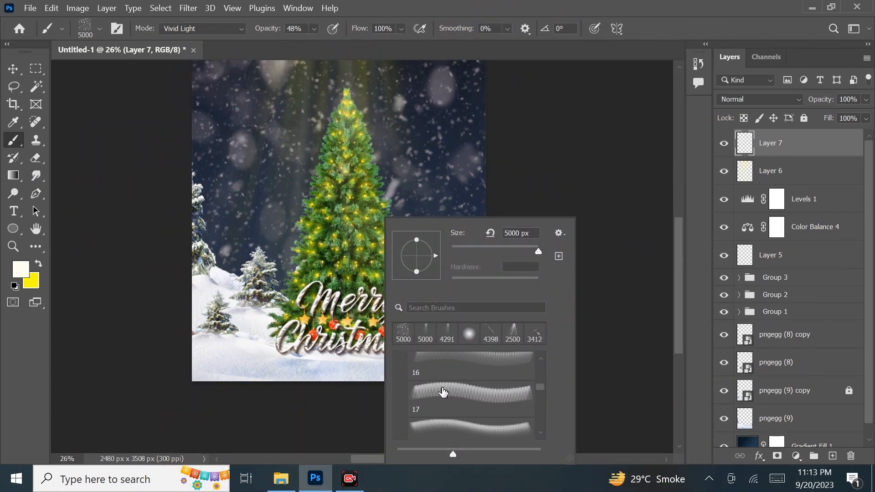
{"action": "scroll", "coordinate": [442, 392], "scroll_direction": "up", "scroll_amount": 3}
{"action": "left_click", "coordinate": [401, 358]}
{"action": "scroll", "coordinate": [458, 401], "scroll_direction": "down", "scroll_amount": 1}
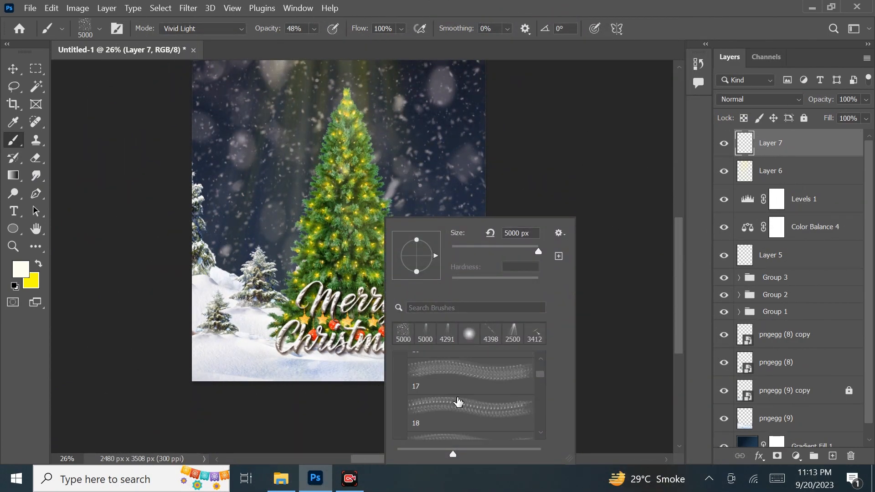
{"action": "left_click", "coordinate": [458, 401]}
{"action": "left_click", "coordinate": [314, 261]}
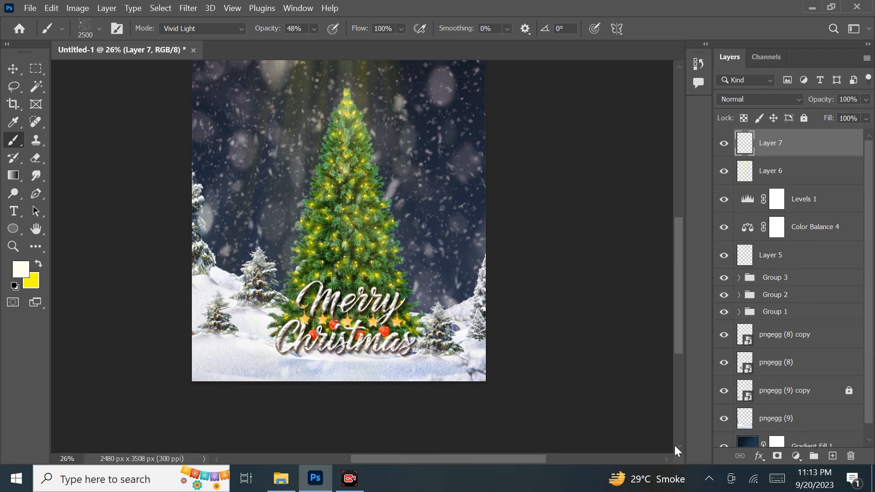
{"action": "scroll", "coordinate": [449, 322], "scroll_direction": "down", "scroll_amount": 5}
{"action": "key", "text": "v"}
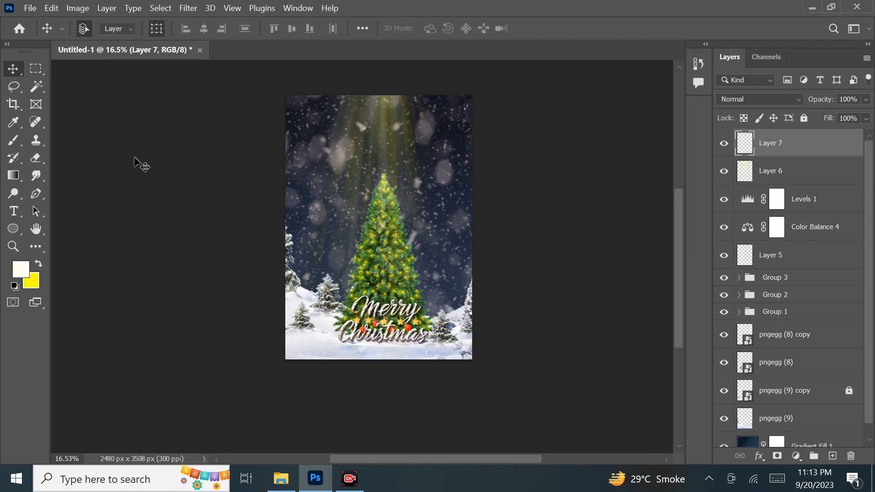
{"action": "left_click", "coordinate": [135, 165]}
- Save a copy of the poster under the file name 1 in the POTFOLIO folder, with layers included
{"action": "left_click", "coordinate": [30, 8]}
{"action": "left_click", "coordinate": [66, 180]}
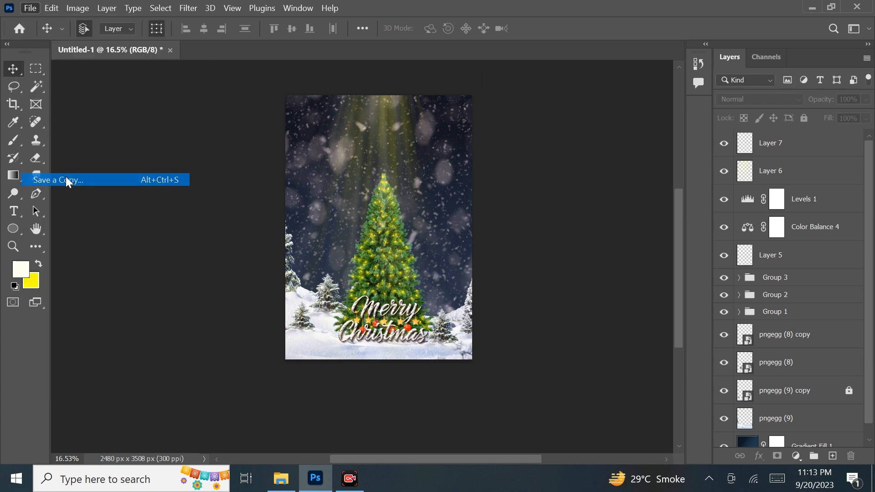
{"action": "type", "text": "1"}
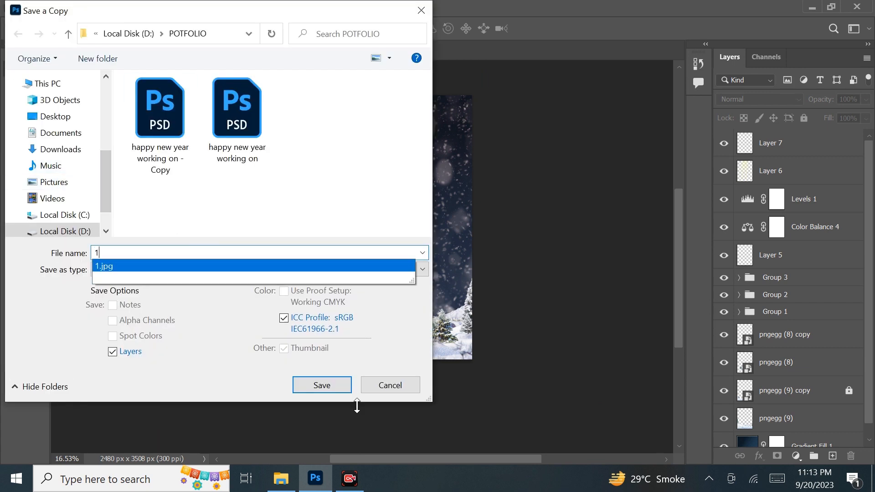
{"action": "left_click", "coordinate": [334, 387]}
- Quick-export the finished poster as a PNG image
{"action": "left_click", "coordinate": [30, 9]}
{"action": "mouse_move", "coordinate": [100, 211]}
{"action": "left_click", "coordinate": [206, 211]}
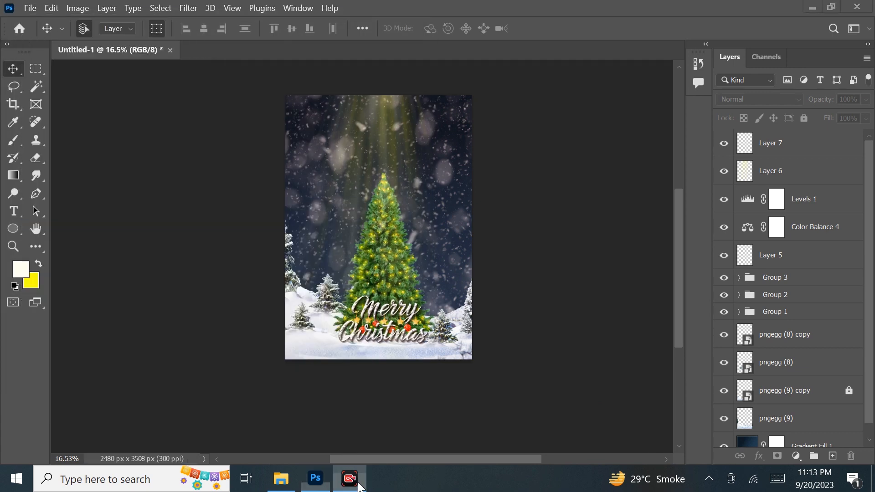